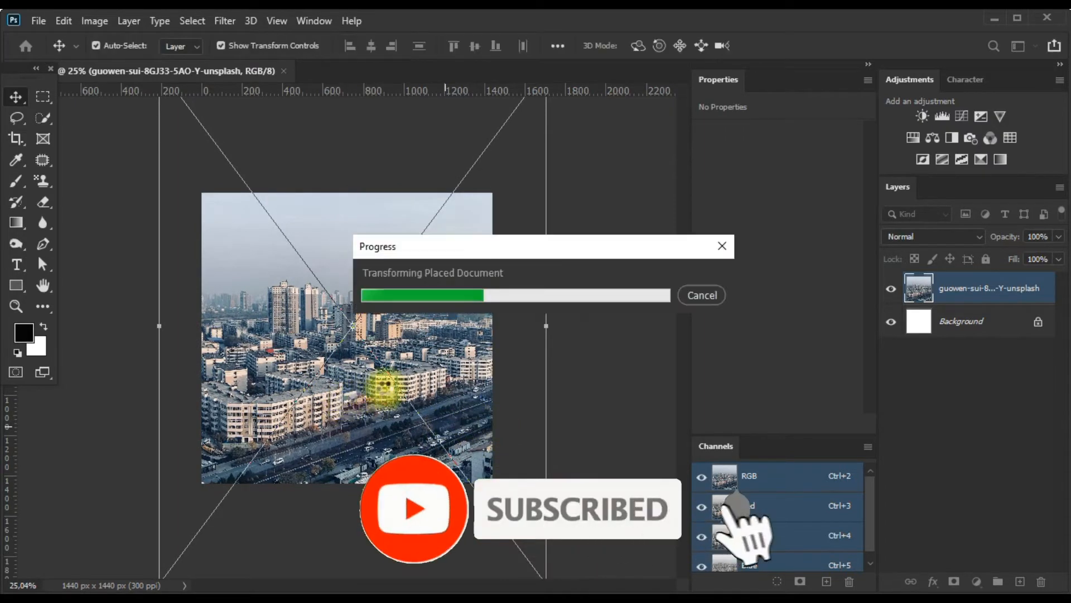
Place the Helmet image from the Manipulation Banner 01 folder into the document, scaled to about 21% and positioned over the city buildings.
{"action": "left_click", "coordinate": [176, 588]}
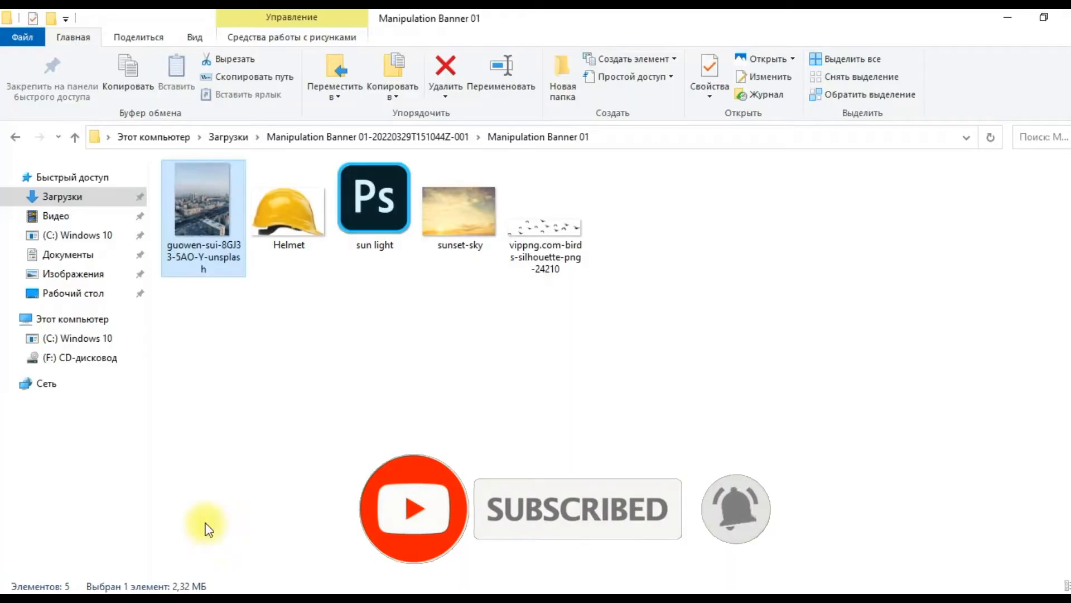
{"action": "left_click_drag", "start_coordinate": [293, 234], "coordinate": [353, 232]}
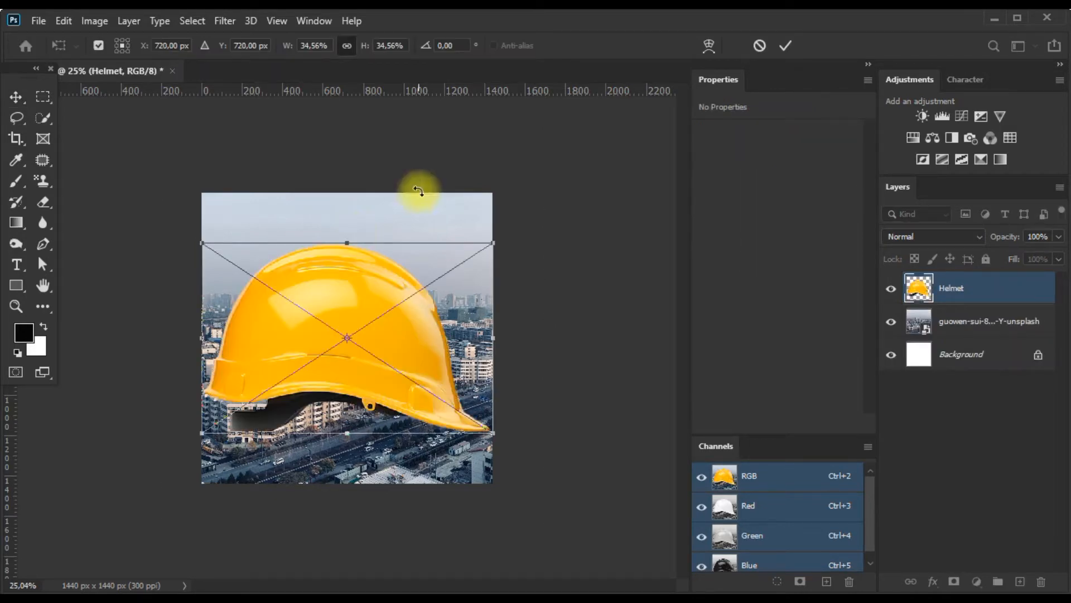
{"action": "scroll", "coordinate": [497, 229], "scroll_direction": "up", "scroll_amount": 1}
{"action": "left_click_drag", "start_coordinate": [497, 229], "coordinate": [437, 254]}
{"action": "scroll", "coordinate": [420, 303], "scroll_direction": "up", "scroll_amount": 2}
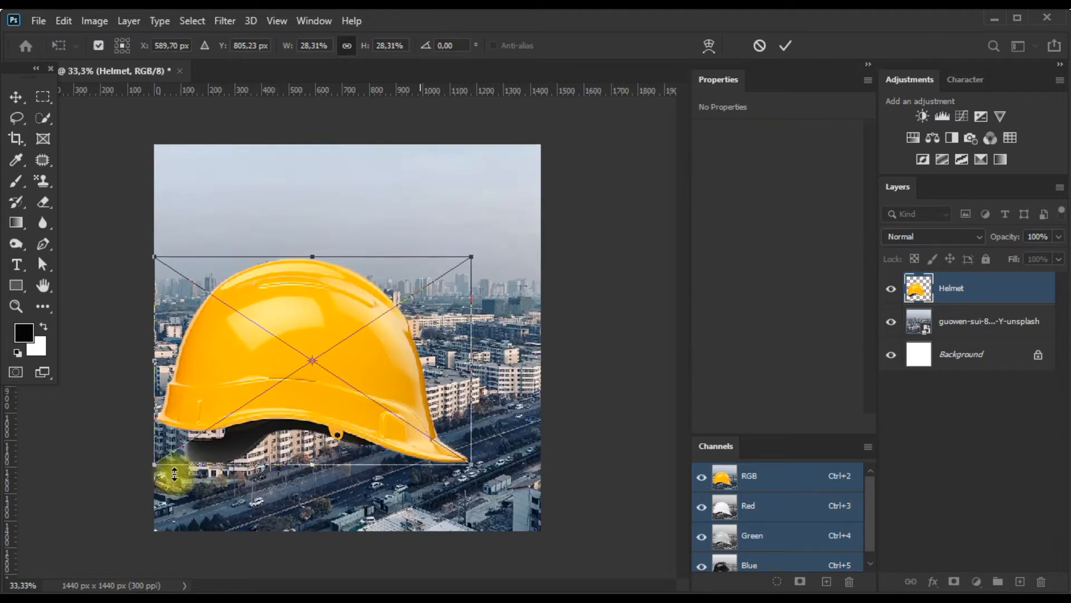
{"action": "left_click_drag", "start_coordinate": [152, 459], "coordinate": [237, 410]}
{"action": "scroll", "coordinate": [334, 368], "scroll_direction": "up", "scroll_amount": 2}
{"action": "left_click_drag", "start_coordinate": [343, 349], "coordinate": [330, 332]}
{"action": "scroll", "coordinate": [345, 347], "scroll_direction": "down", "scroll_amount": 3}
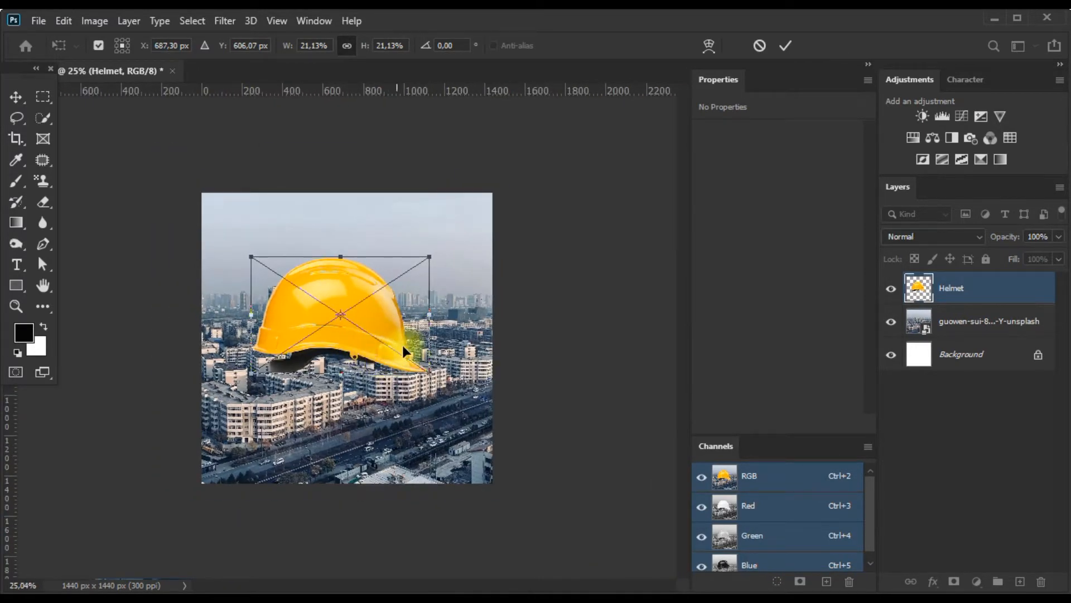
{"action": "scroll", "coordinate": [403, 344], "scroll_direction": "up", "scroll_amount": 1}
{"action": "key", "text": "Return"}
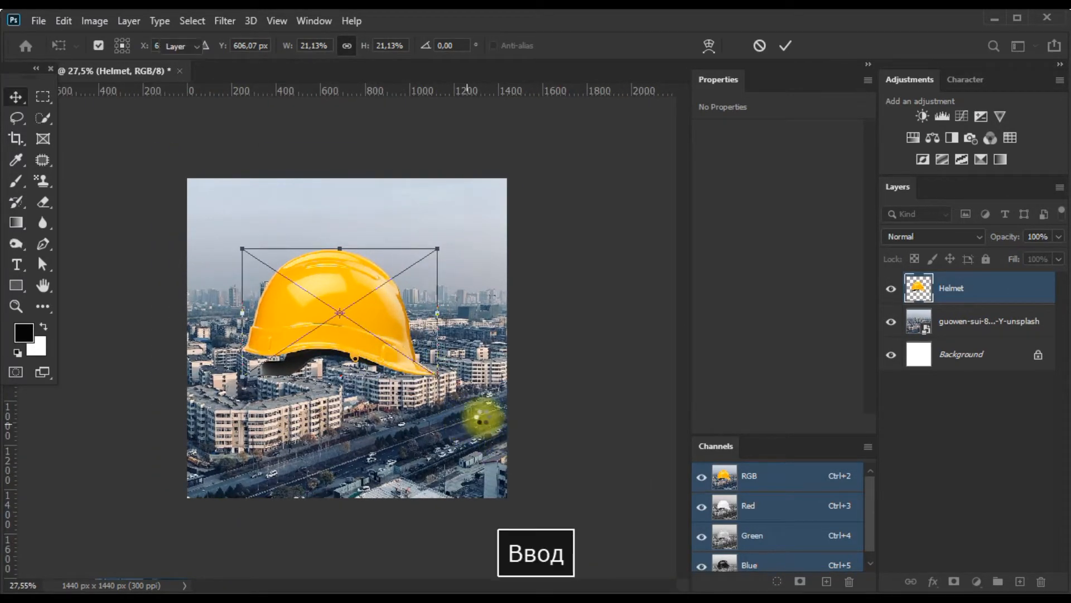
Move the city photo so it sits centred on the canvas, at X -237 px and Y -555 px.
{"action": "left_click", "coordinate": [472, 411]}
{"action": "scroll", "coordinate": [477, 441], "scroll_direction": "up", "scroll_amount": 1}
{"action": "left_click_drag", "start_coordinate": [485, 468], "coordinate": [474, 462]}
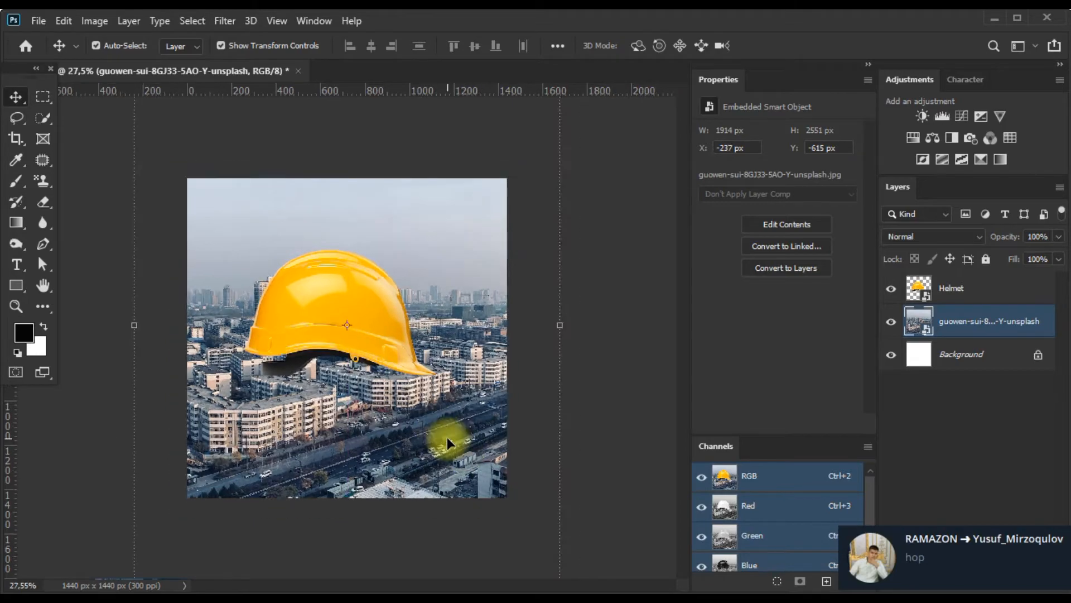
{"action": "scroll", "coordinate": [447, 437], "scroll_direction": "up", "scroll_amount": 6}
{"action": "scroll", "coordinate": [340, 414], "scroll_direction": "down", "scroll_amount": 1}
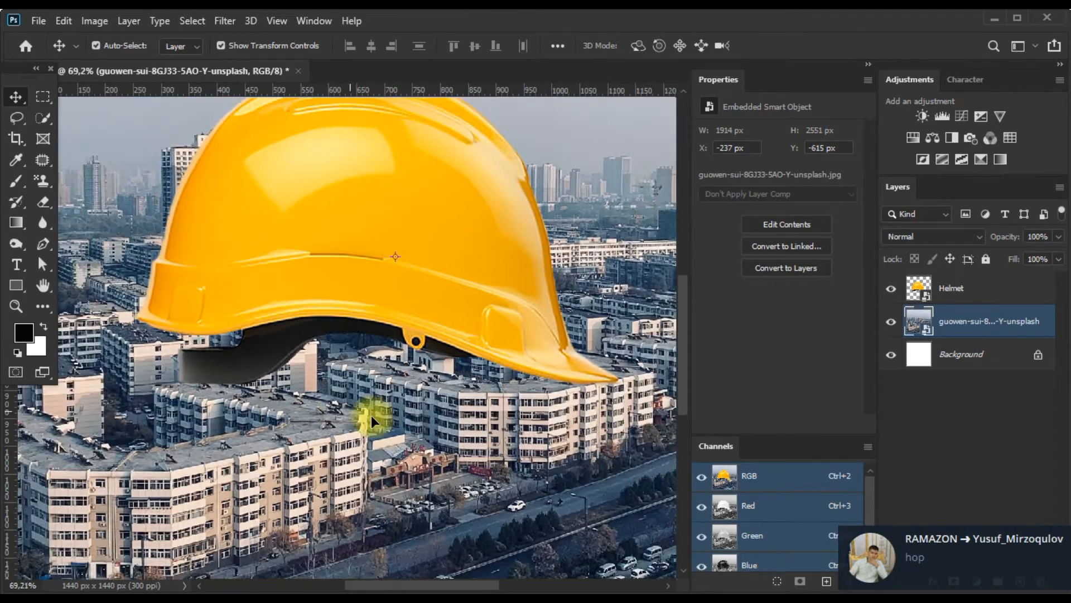
{"action": "scroll", "coordinate": [440, 439], "scroll_direction": "down", "scroll_amount": 4}
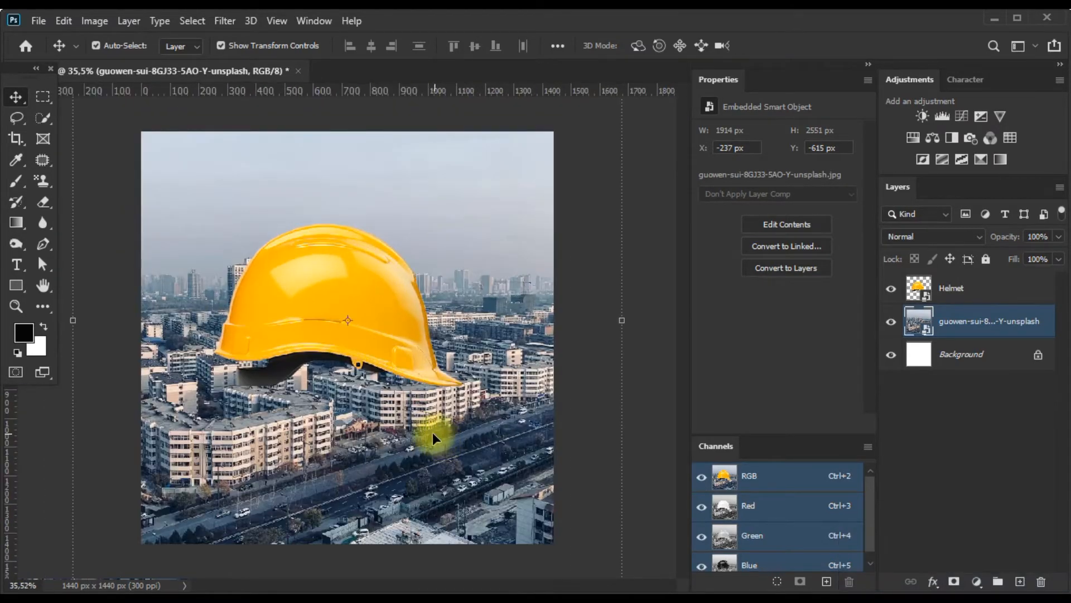
{"action": "left_click_drag", "start_coordinate": [433, 432], "coordinate": [458, 427]}
{"action": "left_click", "coordinate": [608, 470]}
Lower the helmet onto the rooftops to about Y 665 px and rotate it about -1.68°.
{"action": "left_click", "coordinate": [371, 354]}
{"action": "mouse_move", "coordinate": [376, 333]}
{"action": "left_mouse_down"}
{"action": "mouse_move", "coordinate": [376, 355]}
{"action": "mouse_move", "coordinate": [376, 337]}
{"action": "left_mouse_up"}
{"action": "scroll", "coordinate": [437, 391], "scroll_direction": "up", "scroll_amount": 5}
{"action": "left_click_drag", "start_coordinate": [489, 425], "coordinate": [488, 419]}
{"action": "left_click_drag", "start_coordinate": [403, 360], "coordinate": [399, 349]}
{"action": "scroll", "coordinate": [420, 377], "scroll_direction": "down", "scroll_amount": 2}
{"action": "key", "text": "Return"}
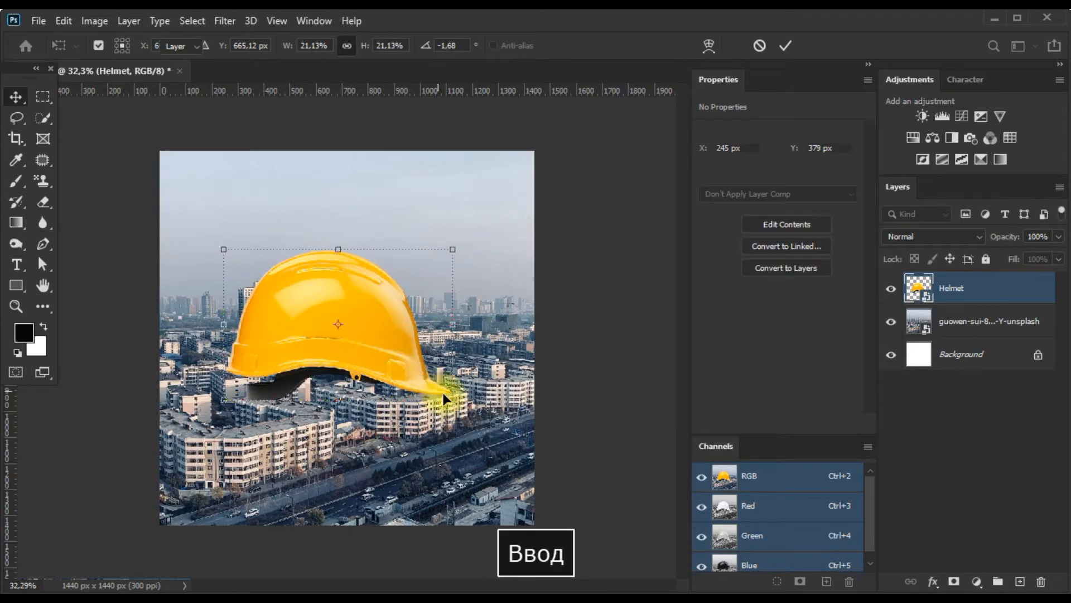
{"action": "scroll", "coordinate": [476, 423], "scroll_direction": "down", "scroll_amount": 4}
{"action": "scroll", "coordinate": [634, 312], "scroll_direction": "up", "scroll_amount": 5}
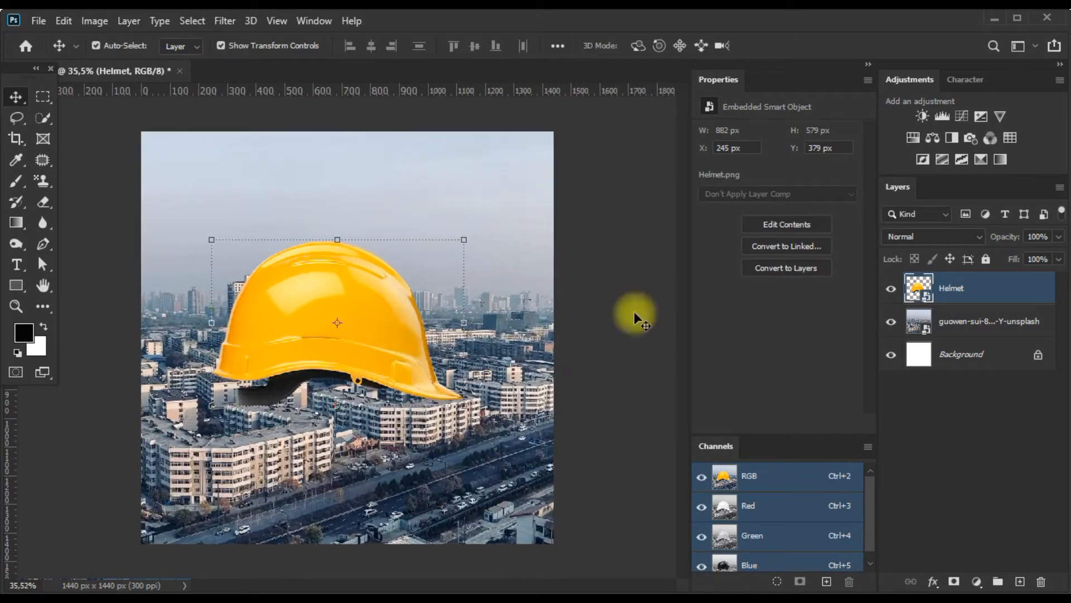
Create an empty layer directly above the city photo and activate the Brush tool for painting the helmet's shadow.
{"action": "left_click", "coordinate": [953, 333]}
{"action": "left_click", "coordinate": [1020, 581]}
{"action": "scroll", "coordinate": [192, 306], "scroll_direction": "up", "scroll_amount": 3}
{"action": "key", "text": "space"}
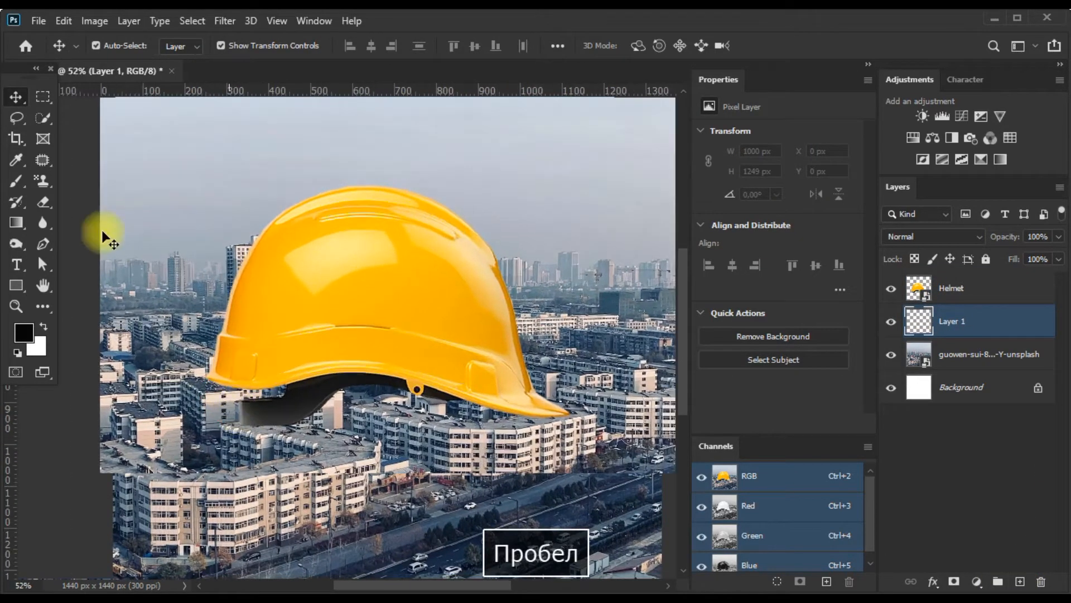
{"action": "scroll", "coordinate": [101, 230], "scroll_direction": "up", "scroll_amount": 2}
{"action": "left_click", "coordinate": [16, 181]}
{"action": "scroll", "coordinate": [354, 432], "scroll_direction": "up", "scroll_amount": 3}
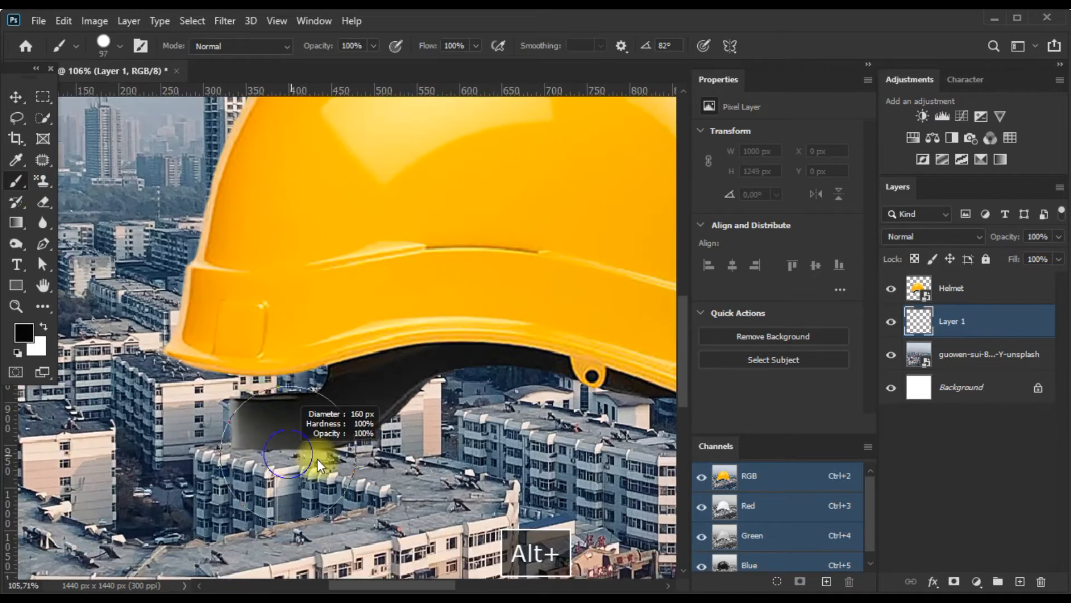
Switch to a soft round 160 px brush and paint one black dab beneath the helmet's rear edge, discarding the misplaced dabs.
{"action": "left_click", "coordinate": [288, 447]}
{"action": "key", "text": "ctrl+z"}
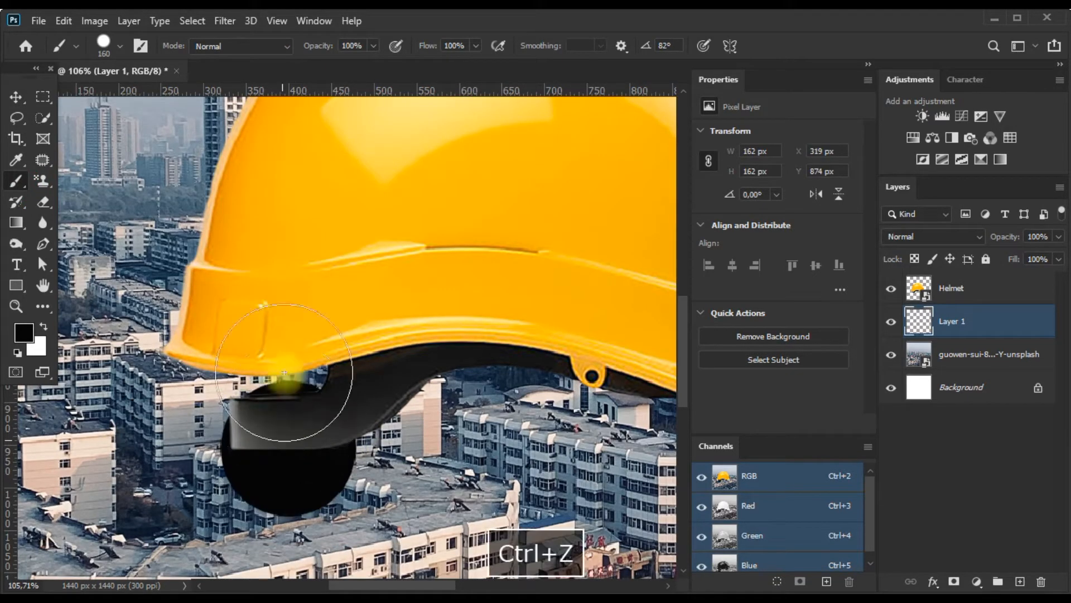
{"action": "right_click", "coordinate": [284, 373]}
{"action": "left_click", "coordinate": [411, 335]}
{"action": "left_click", "coordinate": [256, 434]}
{"action": "key", "text": "ctrl+z"}
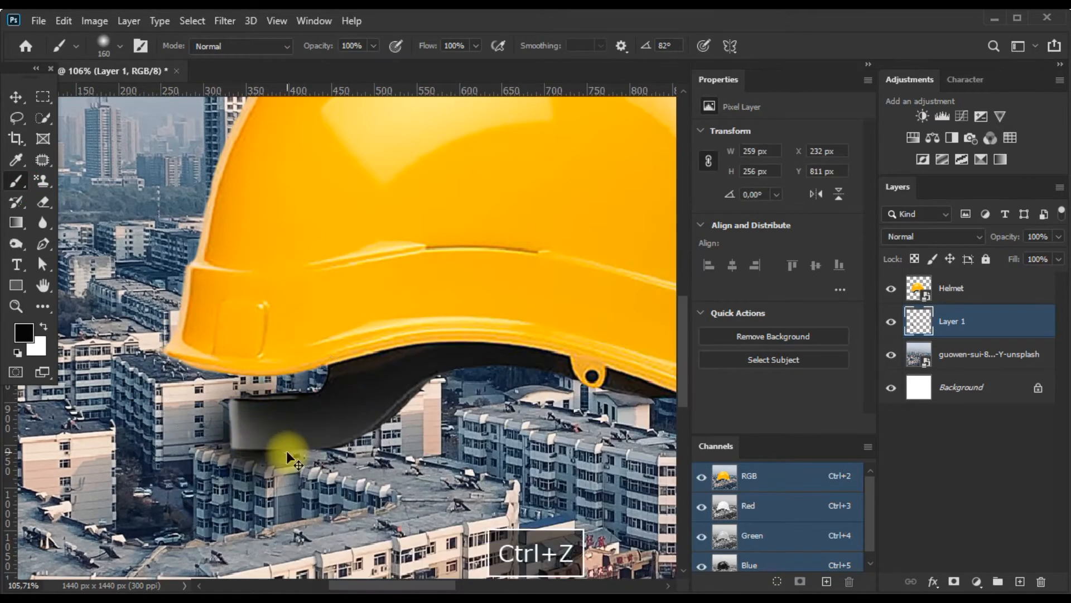
Squash and stretch the black dab into a flat shadow about 802 px wide and 52 px high beneath the helmet's rear support.
{"action": "left_click", "coordinate": [16, 97]}
{"action": "key", "text": "ctrl+t"}
{"action": "left_click_drag", "start_coordinate": [282, 417], "coordinate": [286, 517]}
{"action": "left_click_drag", "start_coordinate": [400, 538], "coordinate": [642, 543]}
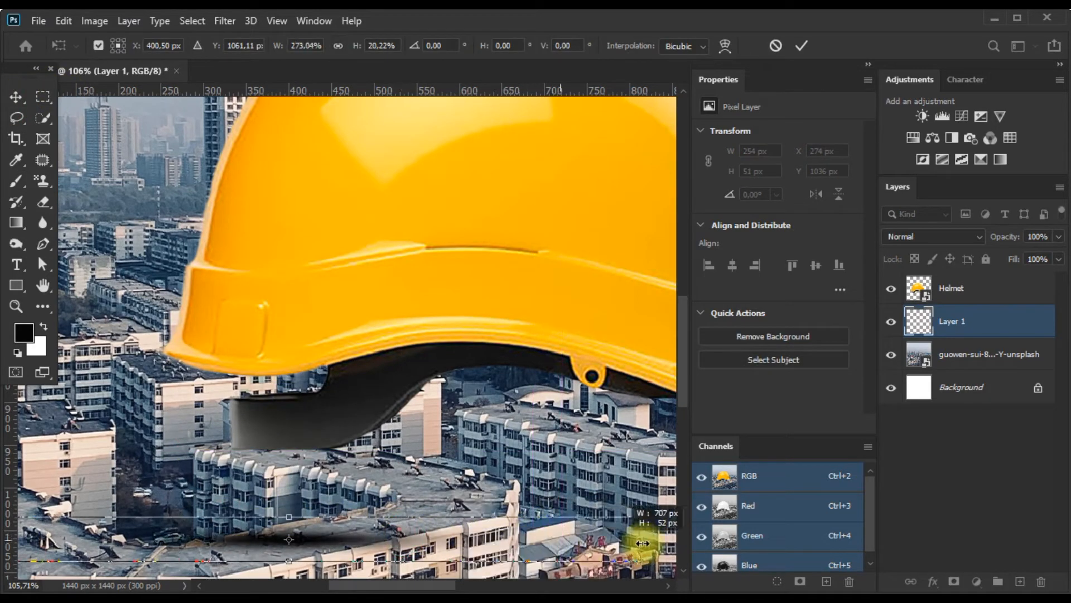
{"action": "left_click_drag", "start_coordinate": [463, 543], "coordinate": [444, 460]}
{"action": "scroll", "coordinate": [444, 460], "scroll_direction": "down", "scroll_amount": 4}
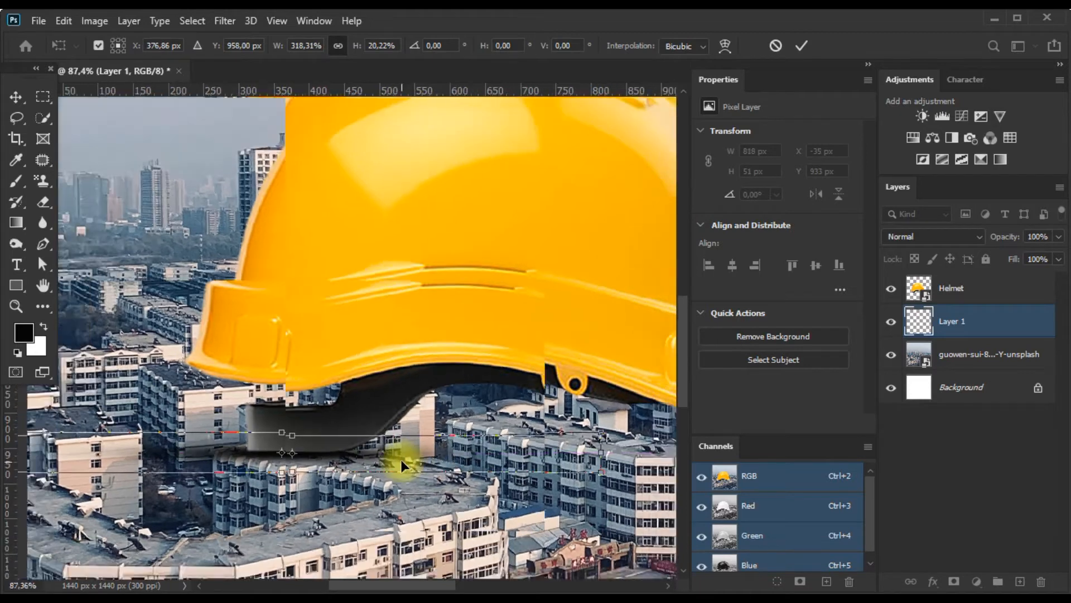
{"action": "scroll", "coordinate": [346, 455], "scroll_direction": "down", "scroll_amount": 1}
{"action": "left_click_drag", "start_coordinate": [345, 455], "coordinate": [654, 457]}
{"action": "key", "text": "Return"}
Duplicate the flat shadow and place the copy beneath the helmet's front brim, at about X 651 px, Y 912 px.
{"action": "left_click_drag", "start_coordinate": [514, 495], "coordinate": [302, 501]}
{"action": "scroll", "coordinate": [414, 440], "scroll_direction": "up", "scroll_amount": 3}
{"action": "left_click_drag", "start_coordinate": [439, 465], "coordinate": [564, 447]}
{"action": "scroll", "coordinate": [516, 445], "scroll_direction": "up", "scroll_amount": 6}
{"action": "scroll", "coordinate": [500, 440], "scroll_direction": "down", "scroll_amount": 1}
{"action": "scroll", "coordinate": [500, 440], "scroll_direction": "down", "scroll_amount": 5}
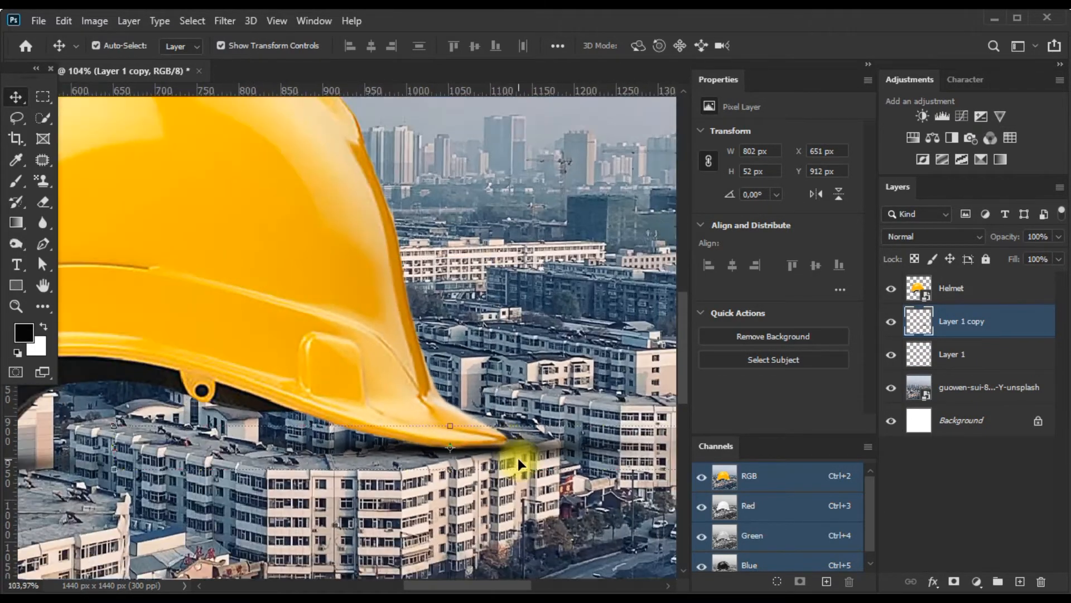
Duplicate the shadow again and widen this copy to about 1096 px, positioned beneath the whole helmet at about X 172 px, Y 906 px.
{"action": "left_click_drag", "start_coordinate": [494, 458], "coordinate": [289, 453]}
{"action": "scroll", "coordinate": [404, 460], "scroll_direction": "down", "scroll_amount": 2}
{"action": "scroll", "coordinate": [406, 454], "scroll_direction": "down", "scroll_amount": 2}
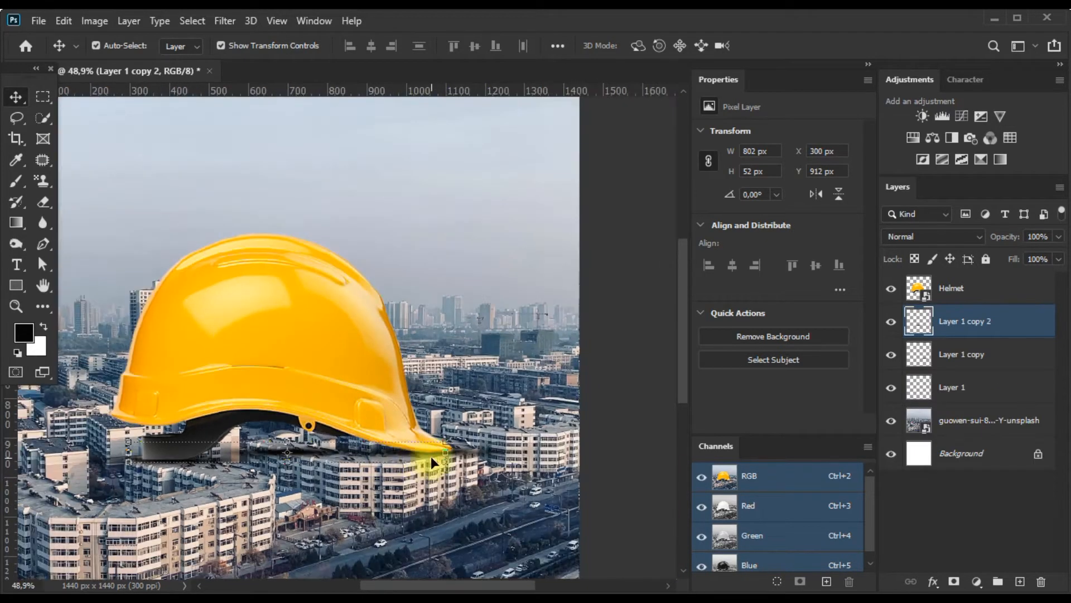
{"action": "left_click_drag", "start_coordinate": [444, 451], "coordinate": [503, 445]}
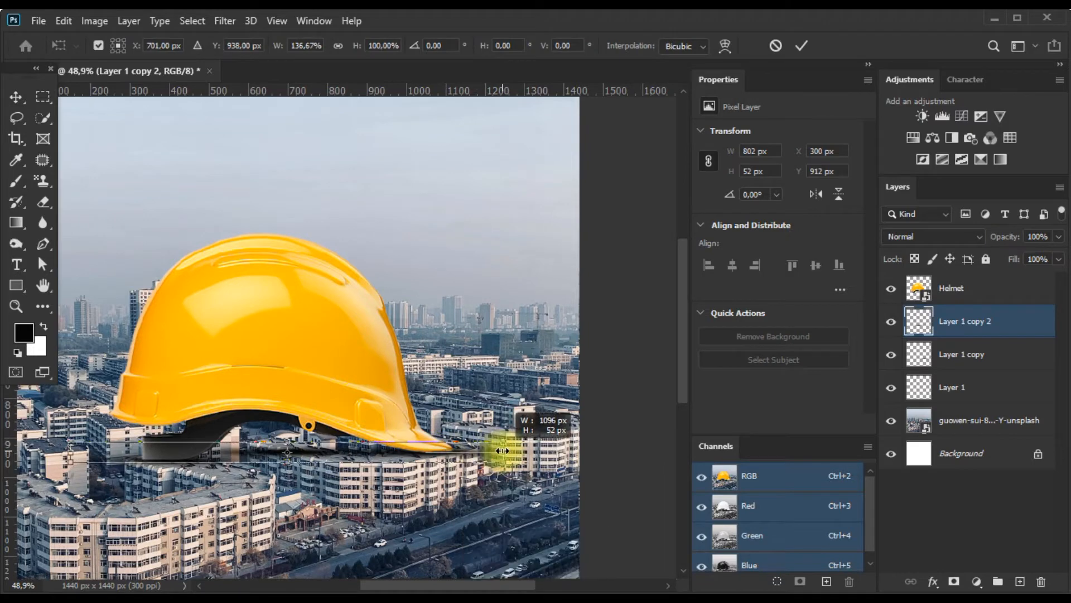
{"action": "left_click_drag", "start_coordinate": [377, 446], "coordinate": [320, 450]}
{"action": "scroll", "coordinate": [346, 463], "scroll_direction": "down", "scroll_amount": 1}
{"action": "key", "text": "Return"}
{"action": "scroll", "coordinate": [346, 461], "scroll_direction": "up", "scroll_amount": 4}
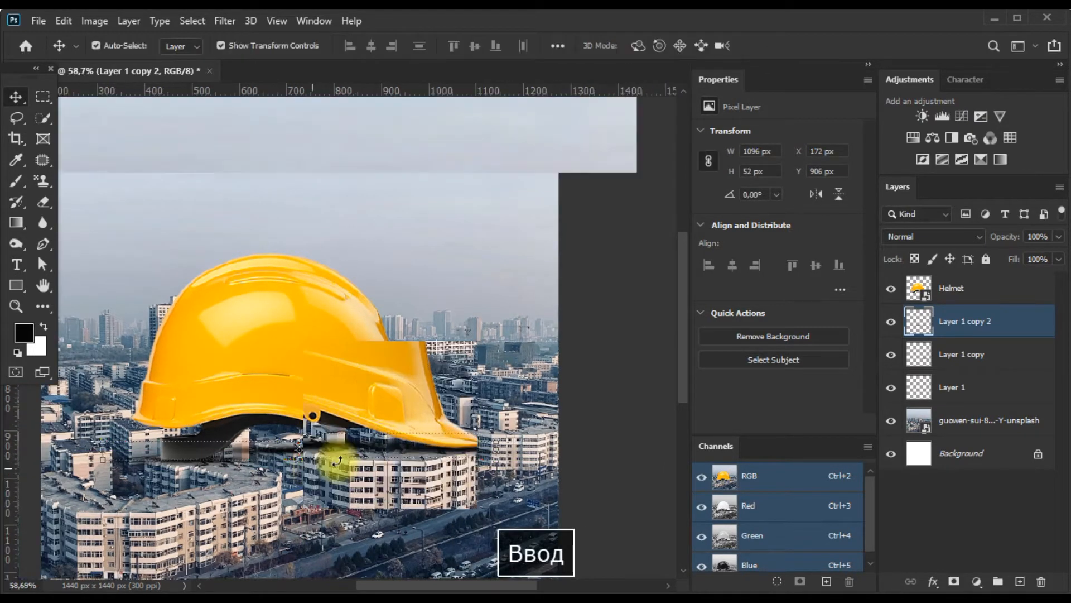
Reduce the widest shadow's opacity to 54% and stretch its height to about 181 px.
{"action": "left_click_drag", "start_coordinate": [1000, 237], "coordinate": [993, 238]}
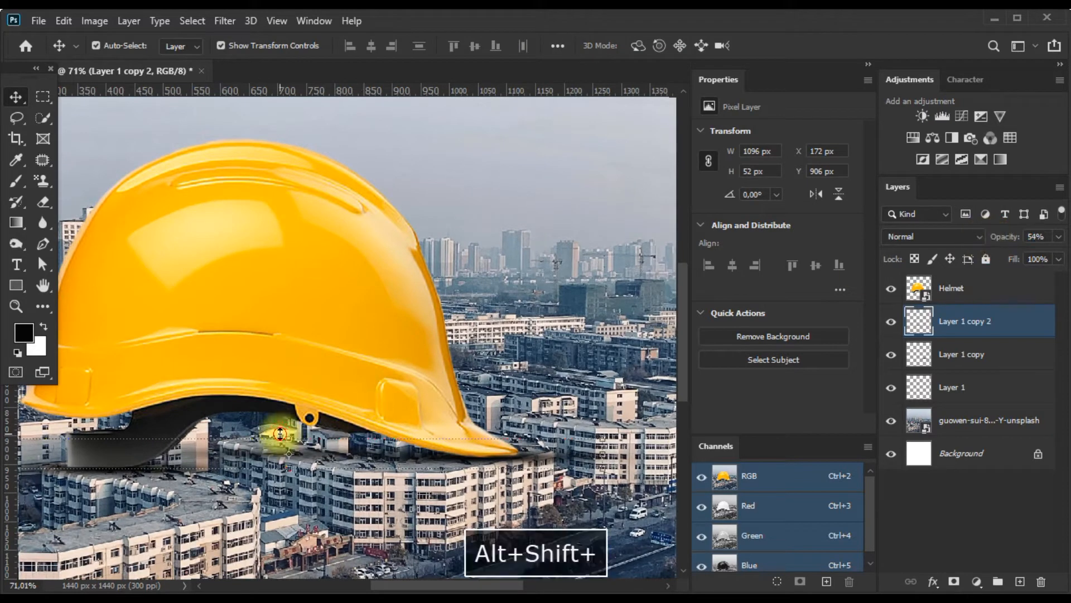
{"action": "key", "text": "ctrl+t"}
{"action": "left_click_drag", "start_coordinate": [280, 432], "coordinate": [282, 398]}
{"action": "key", "text": "Return"}
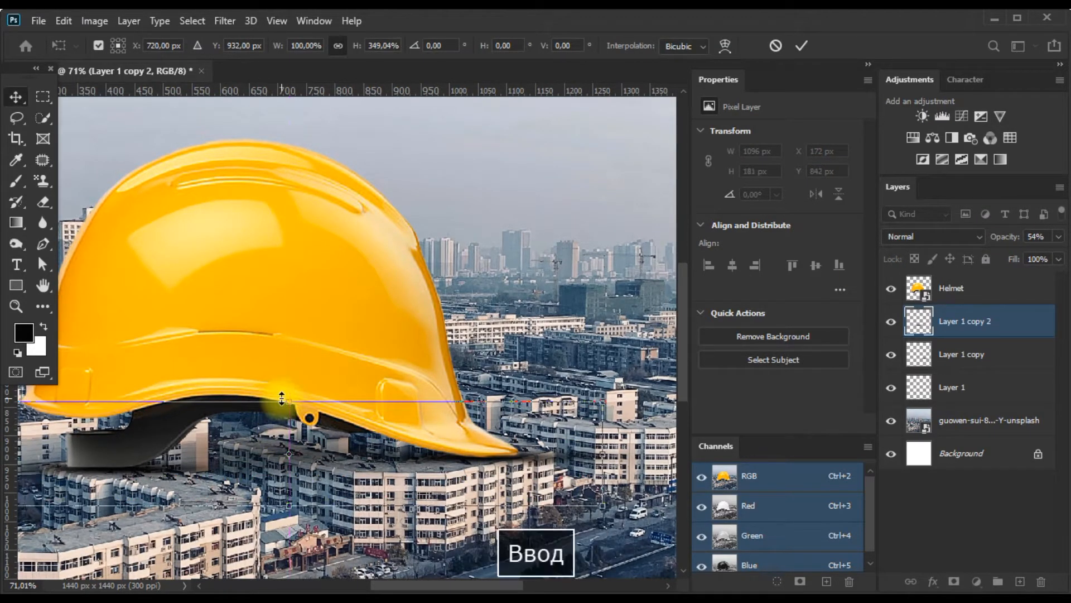
Reduce the opacity of the front brim shadow to 80% and of the rear shadow to about 84%.
{"action": "left_click", "coordinate": [953, 353]}
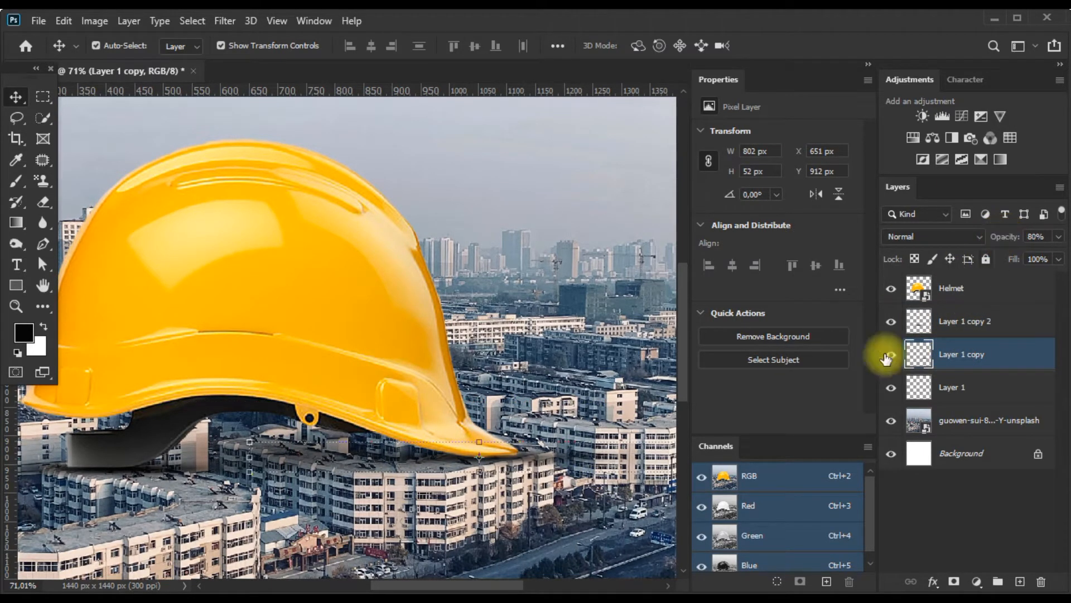
{"action": "left_click", "coordinate": [971, 382]}
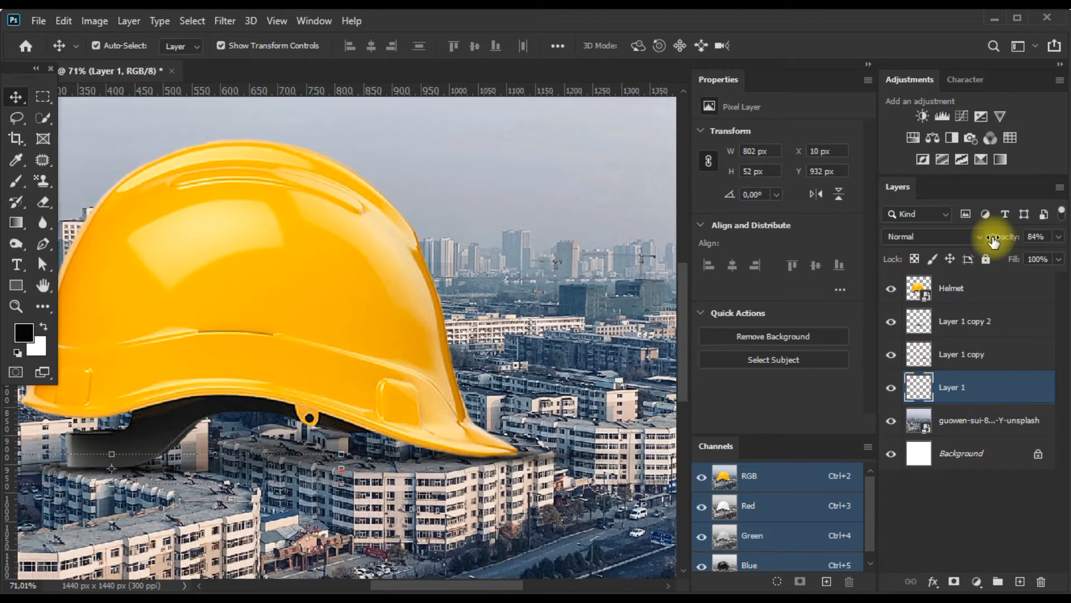
{"action": "left_click_drag", "start_coordinate": [993, 240], "coordinate": [992, 240]}
{"action": "scroll", "coordinate": [467, 359], "scroll_direction": "down", "scroll_amount": 8}
{"action": "left_click", "coordinate": [541, 398]}
{"action": "scroll", "coordinate": [361, 438], "scroll_direction": "down", "scroll_amount": 2}
{"action": "scroll", "coordinate": [361, 438], "scroll_direction": "up", "scroll_amount": 3}
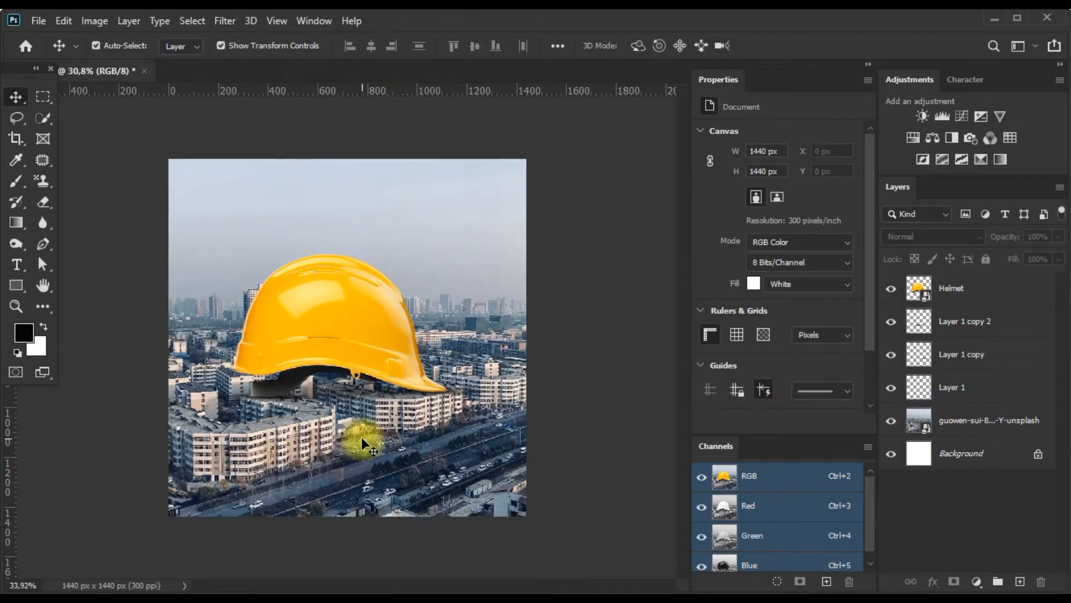
{"action": "scroll", "coordinate": [361, 438], "scroll_direction": "up", "scroll_amount": 1}
{"action": "scroll", "coordinate": [378, 344], "scroll_direction": "down", "scroll_amount": 1}
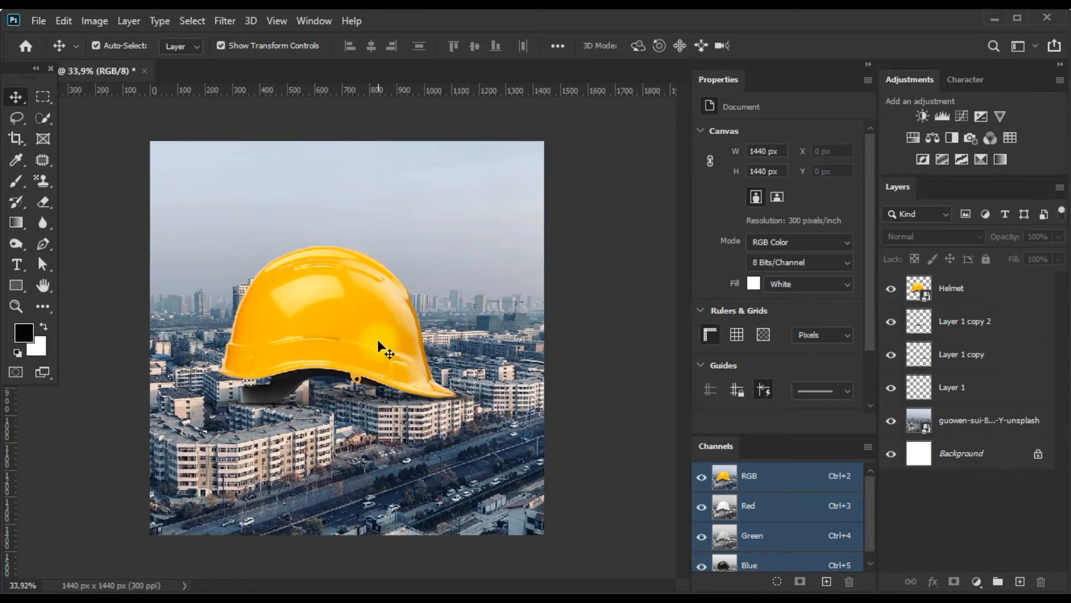
Select the helmet, shadow and city layers together and shift them until the city photo is at X -175 px, Y -404 px.
{"action": "left_click", "coordinate": [378, 339]}
{"action": "left_click", "coordinate": [967, 423], "text": "shift"}
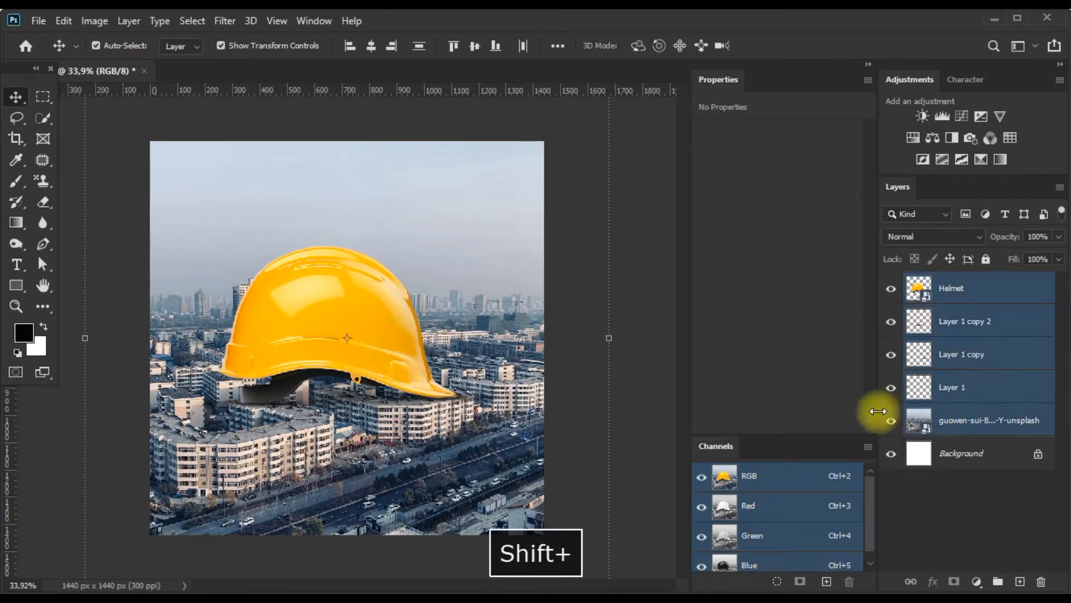
{"action": "left_click_drag", "start_coordinate": [453, 454], "coordinate": [467, 467]}
{"action": "key", "text": "ctrl+t"}
{"action": "left_click", "coordinate": [658, 445]}
{"action": "scroll", "coordinate": [393, 349], "scroll_direction": "down", "scroll_amount": 1}
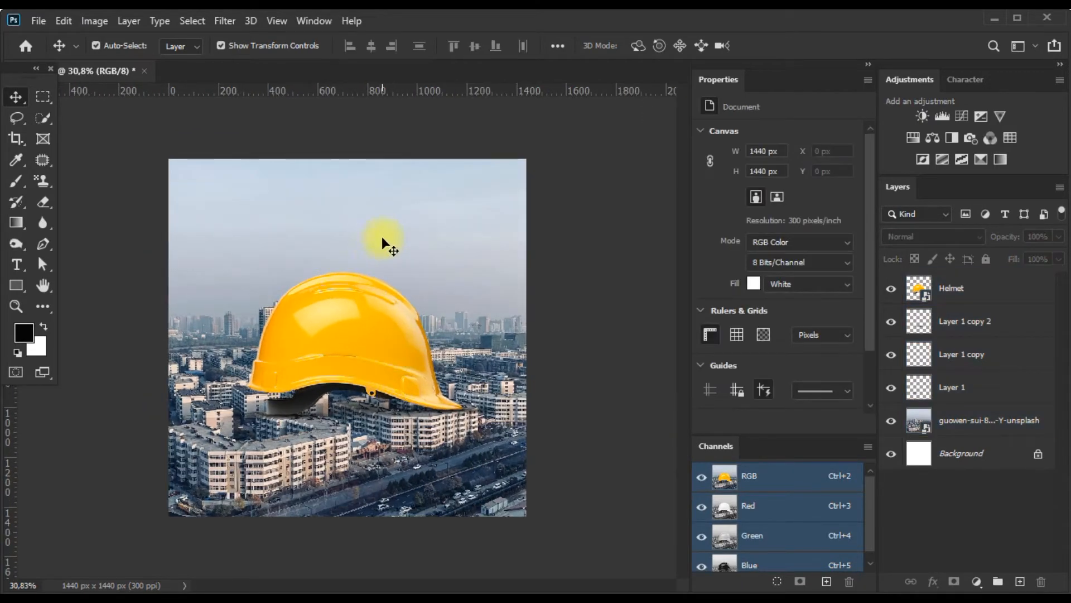
{"action": "left_click", "coordinate": [945, 287]}
{"action": "left_click", "coordinate": [963, 424], "text": "shift"}
{"action": "left_click_drag", "start_coordinate": [383, 398], "coordinate": [380, 425]}
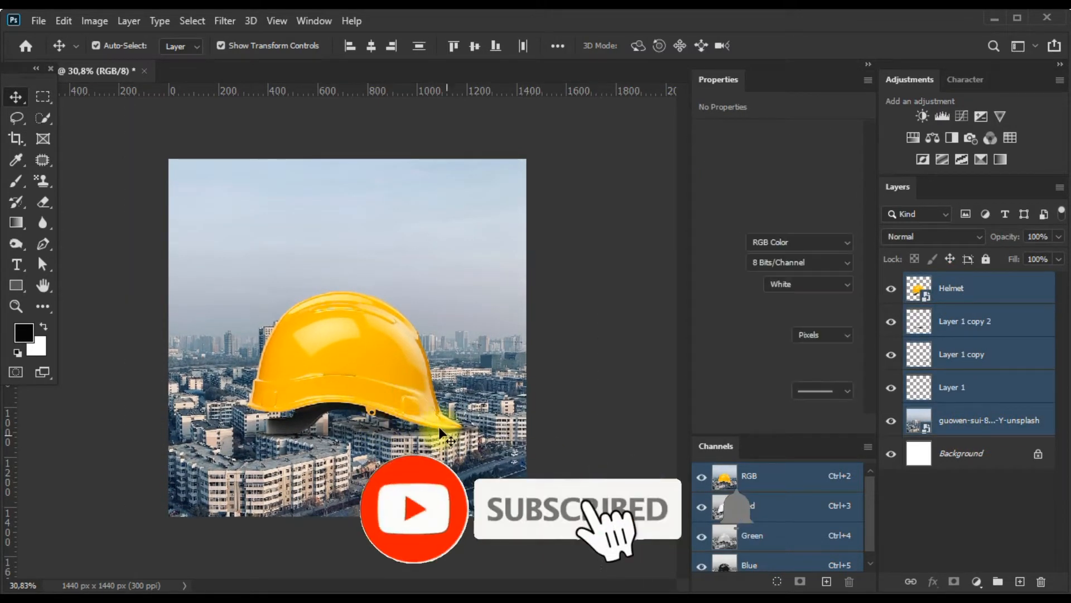
Open the city photo layer in the Camera Raw Filter and expand its Basic adjustments.
{"action": "left_click", "coordinate": [439, 427]}
{"action": "scroll", "coordinate": [438, 426], "scroll_direction": "down", "scroll_amount": 1}
{"action": "left_click", "coordinate": [226, 21]}
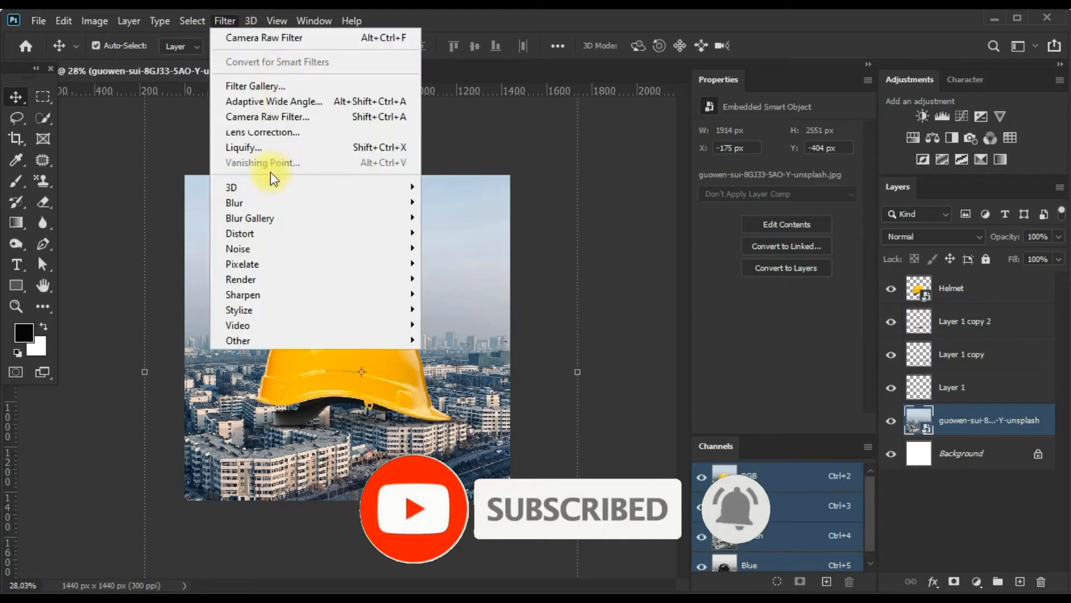
{"action": "left_click", "coordinate": [252, 121]}
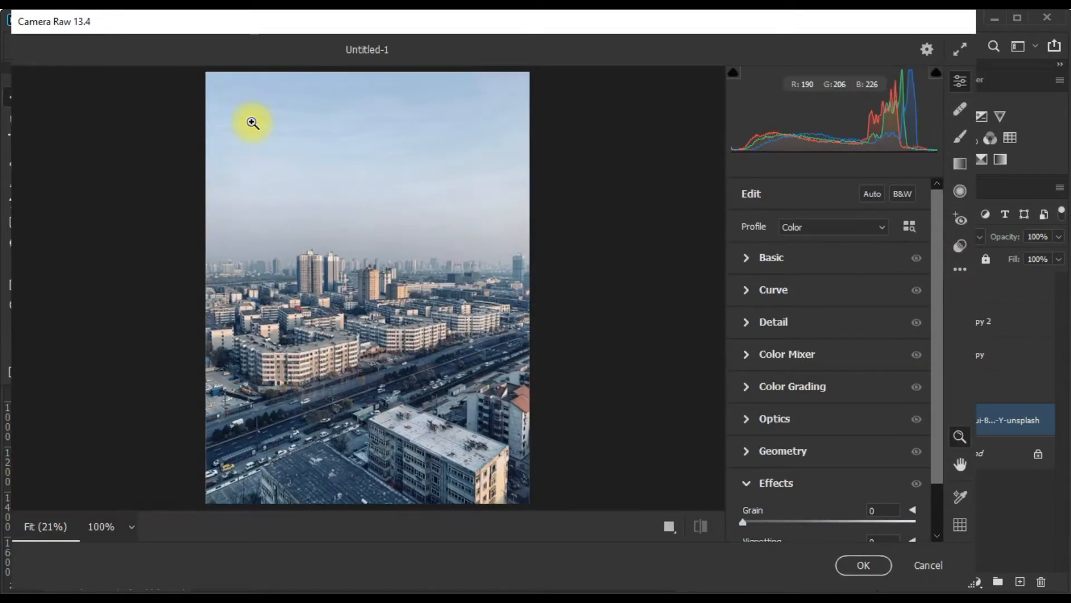
{"action": "left_click", "coordinate": [756, 257]}
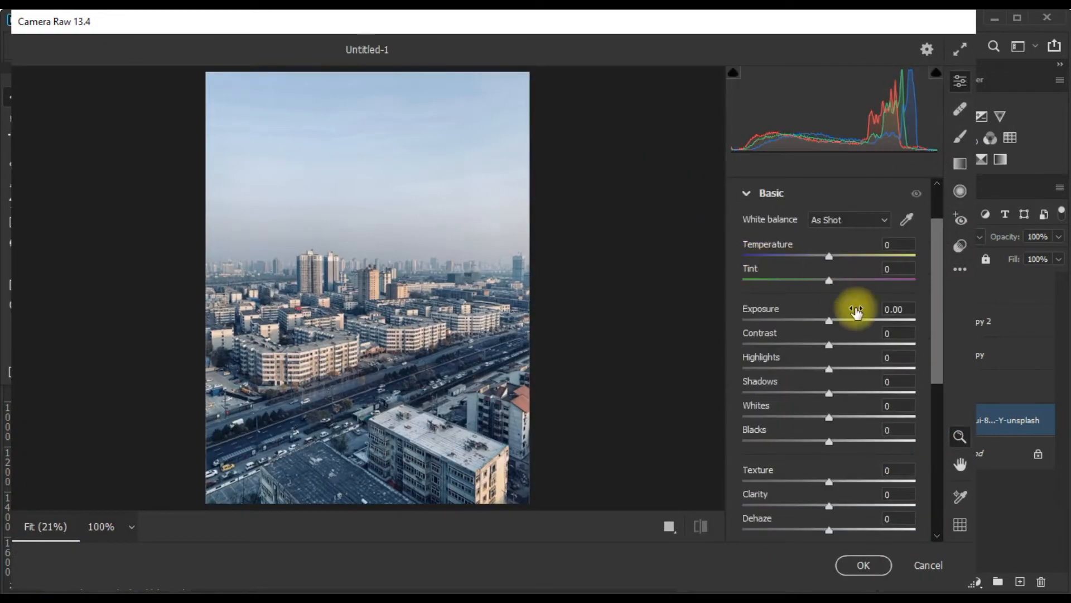
Set the city photo's temperature to +11, contrast to +14, texture to +15, clarity to +14 and dehaze to +11.
{"action": "left_click_drag", "start_coordinate": [832, 347], "coordinate": [847, 360]}
{"action": "left_click_drag", "start_coordinate": [830, 257], "coordinate": [835, 278]}
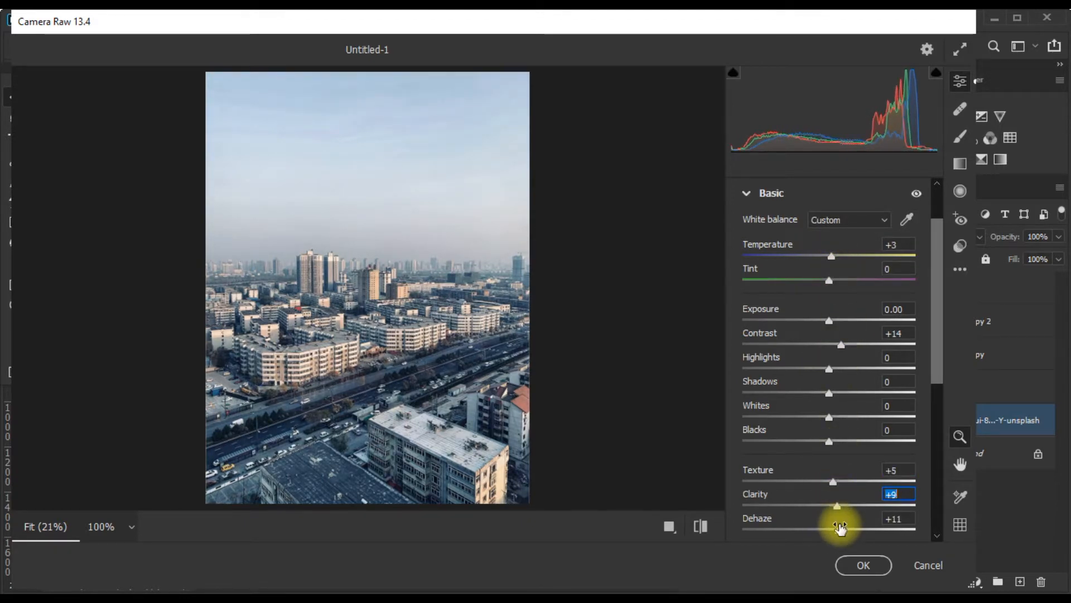
{"action": "left_click_drag", "start_coordinate": [833, 481], "coordinate": [841, 481]}
{"action": "left_click_drag", "start_coordinate": [837, 505], "coordinate": [843, 504]}
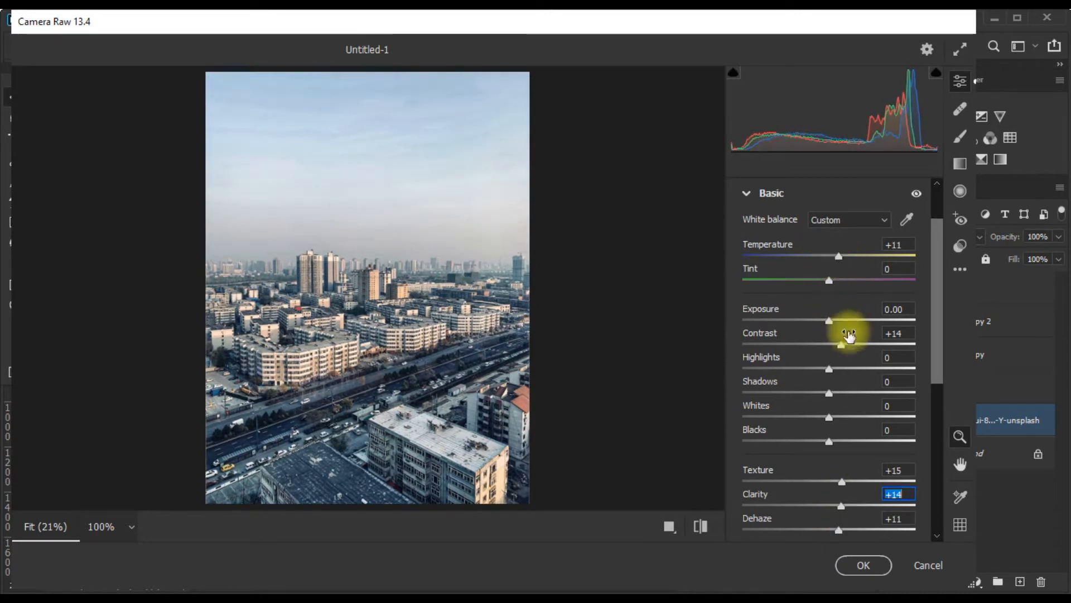
Set the city photo's vibrance to +2 and its saturation to +7.
{"action": "scroll", "coordinate": [844, 413], "scroll_direction": "down", "scroll_amount": 5}
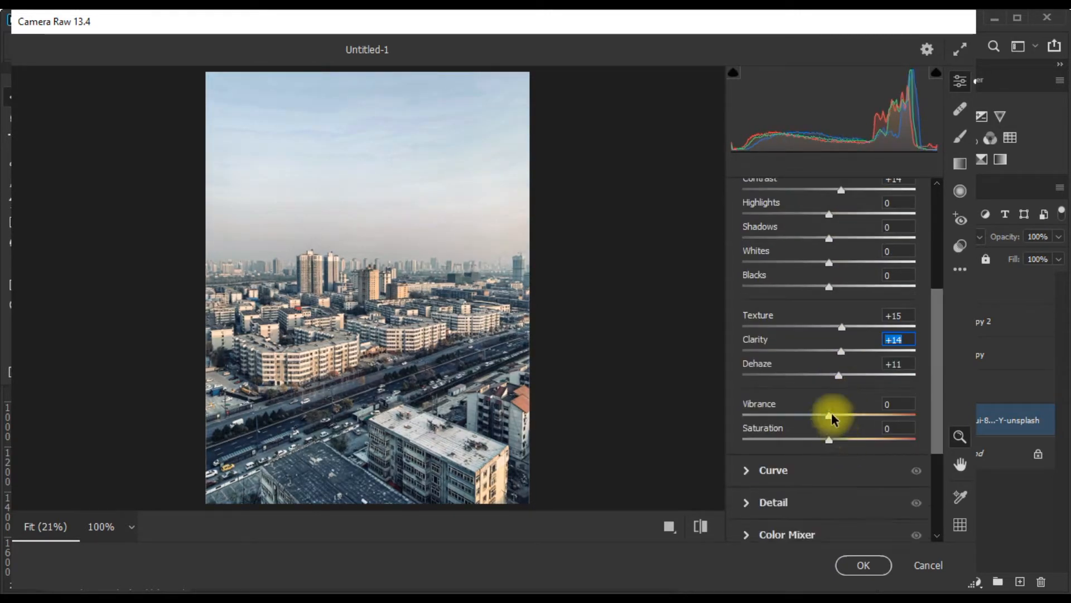
{"action": "left_click", "coordinate": [831, 415]}
{"action": "left_click", "coordinate": [835, 437]}
{"action": "scroll", "coordinate": [835, 437], "scroll_direction": "down", "scroll_amount": 5}
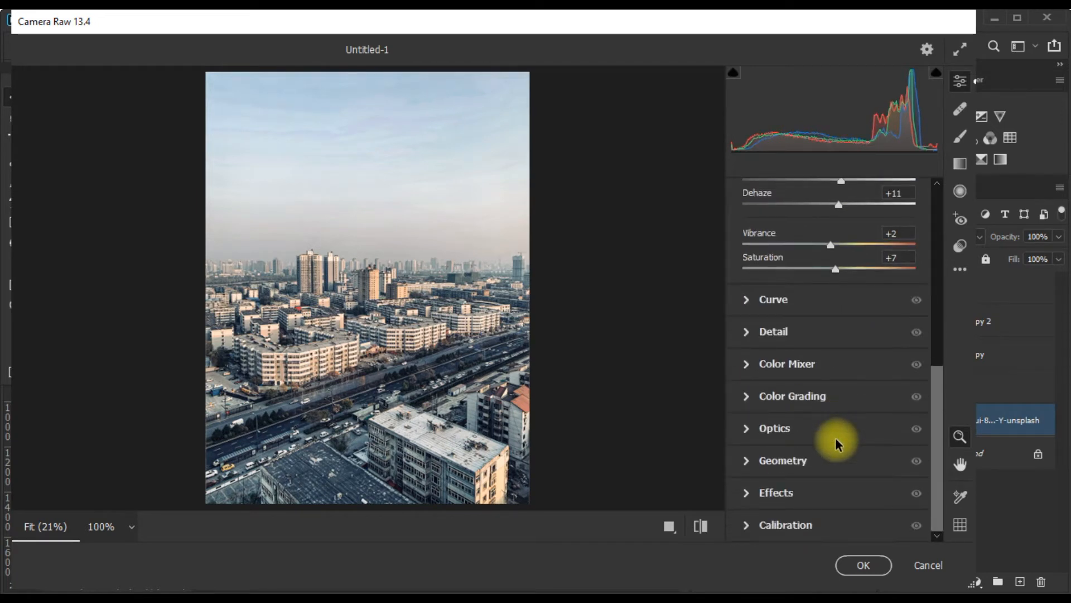
Set the grain effect to 7, lower the vignetting slightly and apply the Camera Raw Filter to the city photo.
{"action": "left_click", "coordinate": [748, 498]}
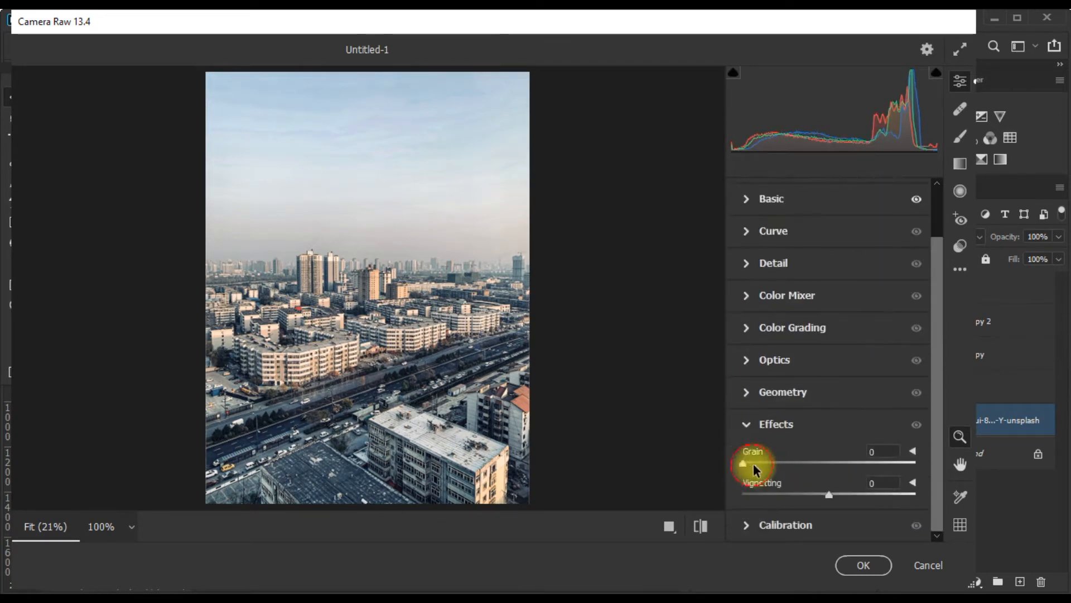
{"action": "left_click", "coordinate": [824, 494]}
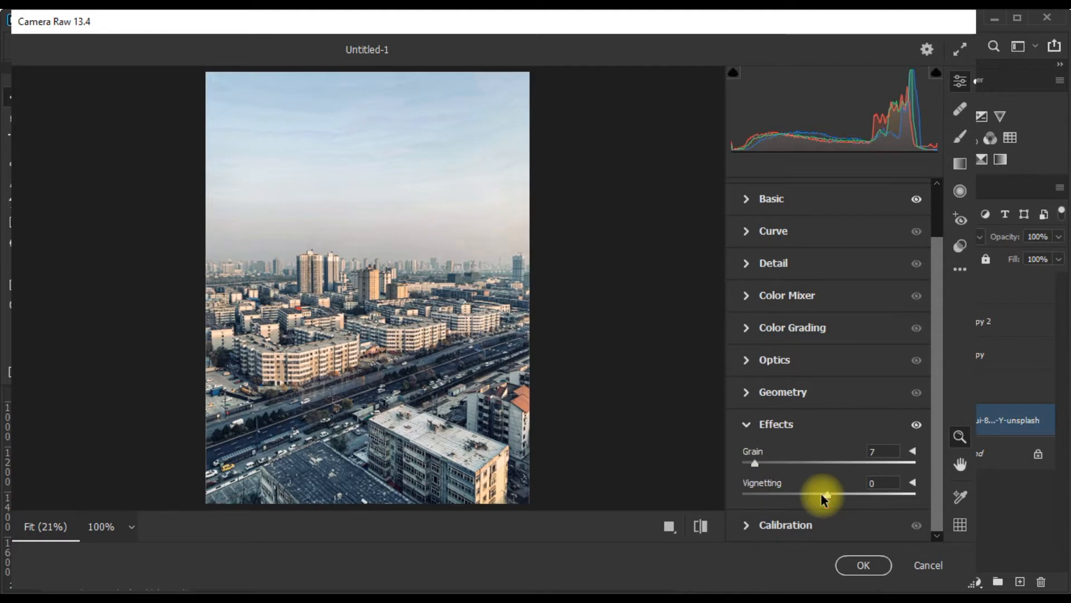
{"action": "left_click", "coordinate": [863, 565]}
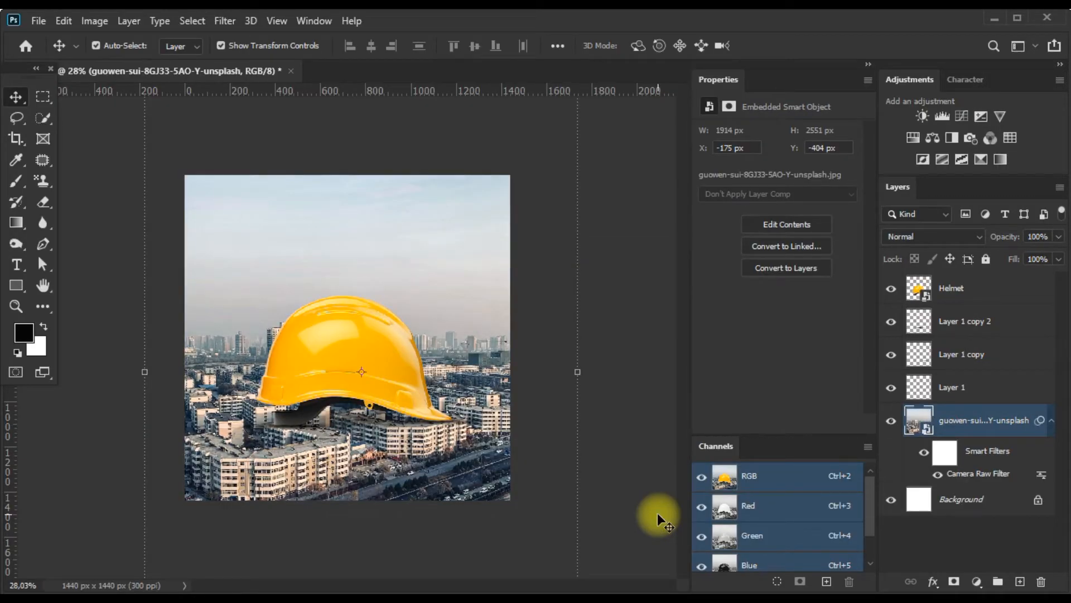
Place the sunset-sky image from the Manipulation Banner 01 folder above the city layer, with its lower edge just below the skyline.
{"action": "scroll", "coordinate": [319, 382], "scroll_direction": "up", "scroll_amount": 1}
{"action": "scroll", "coordinate": [320, 377], "scroll_direction": "up", "scroll_amount": 2}
{"action": "scroll", "coordinate": [321, 380], "scroll_direction": "down", "scroll_amount": 3}
{"action": "scroll", "coordinate": [324, 381], "scroll_direction": "up", "scroll_amount": 1}
{"action": "left_click", "coordinate": [147, 602]}
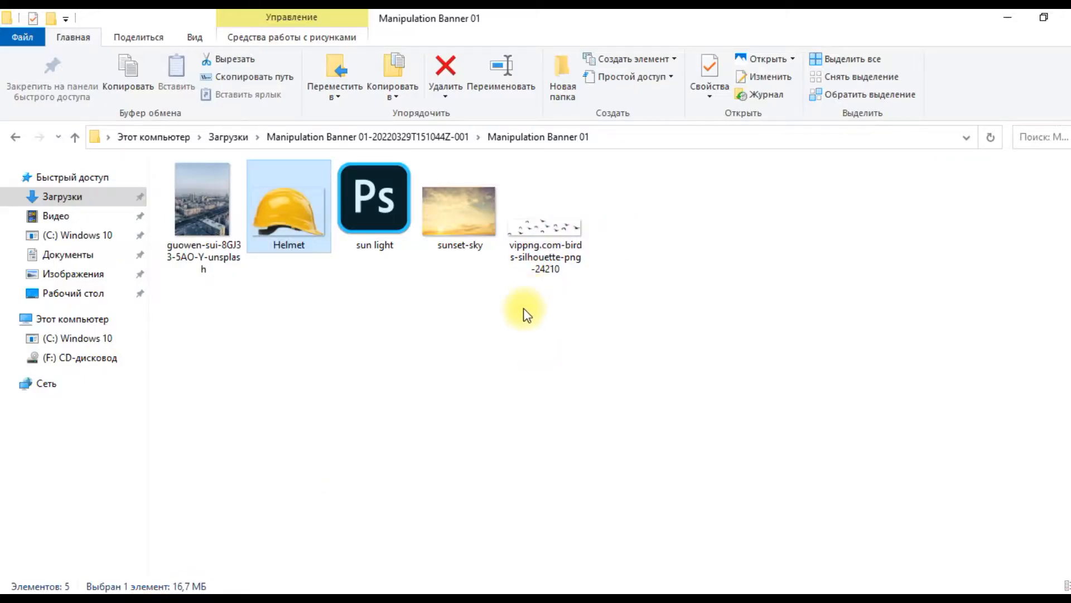
{"action": "left_click", "coordinate": [469, 357]}
{"action": "left_click_drag", "start_coordinate": [449, 229], "coordinate": [369, 340]}
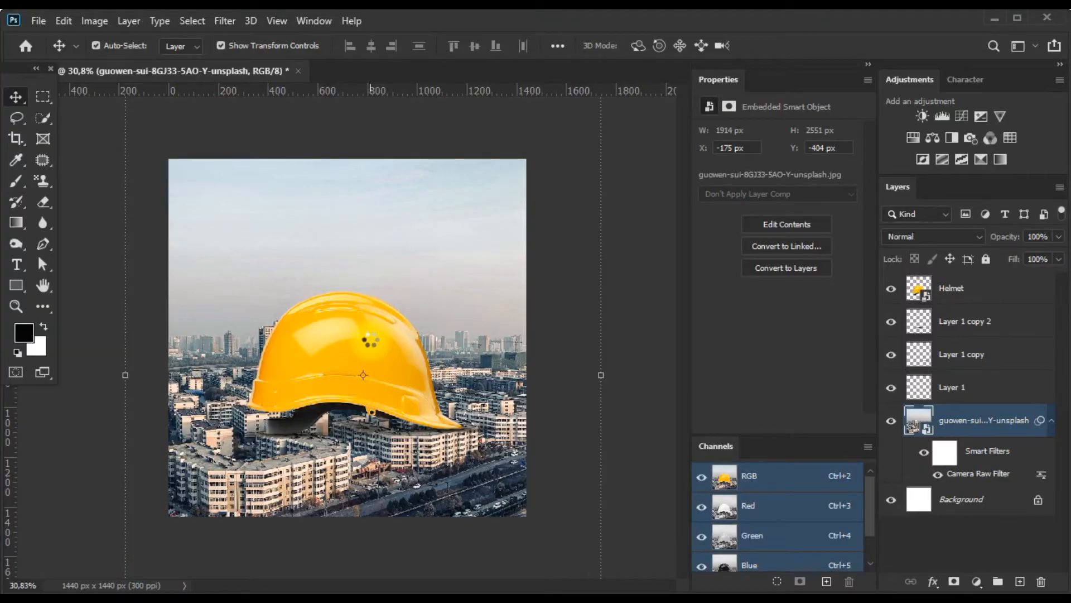
{"action": "left_click_drag", "start_coordinate": [444, 326], "coordinate": [440, 253]}
{"action": "key", "text": "Return"}
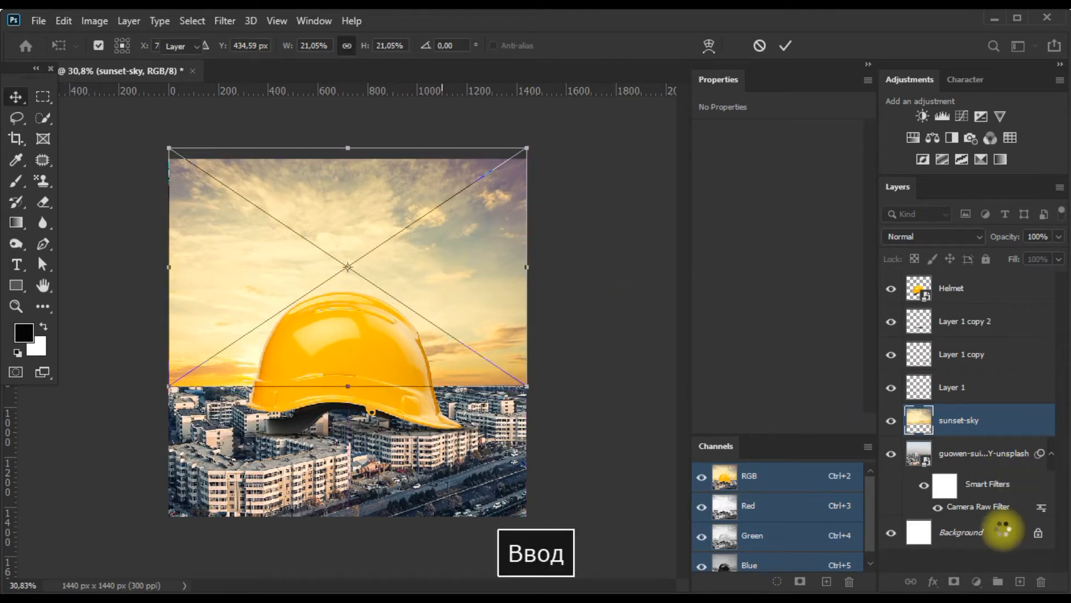
Add a layer mask to the sunset-sky layer and ready the Brush tool with black paint.
{"action": "left_click", "coordinate": [954, 581]}
{"action": "key", "text": "b"}
{"action": "key", "text": "x"}
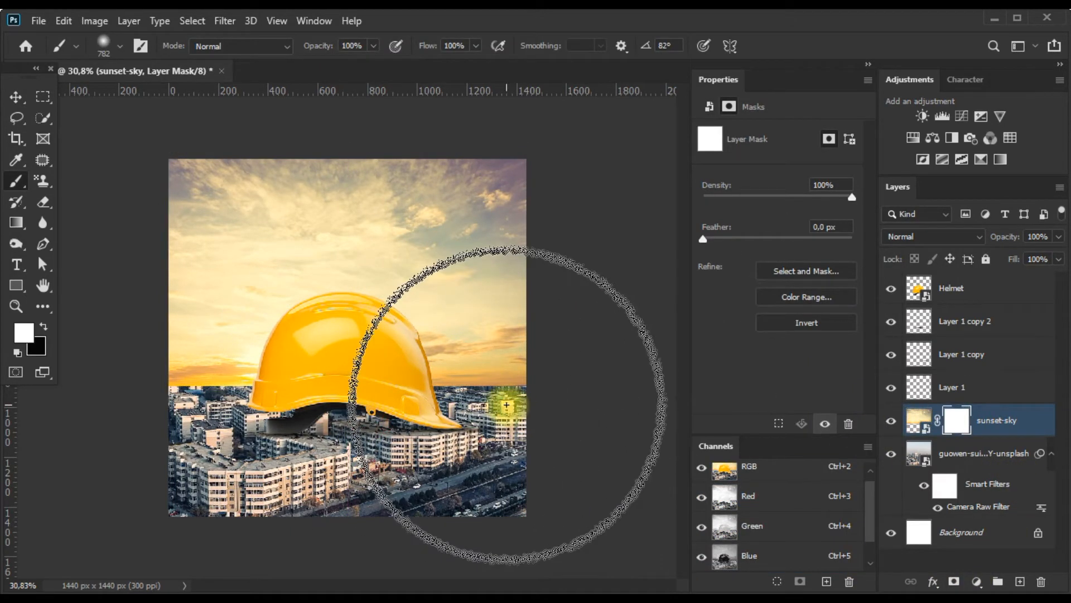
{"action": "key", "text": "shift+x"}
{"action": "mouse_move", "coordinate": [512, 399]}
{"action": "left_mouse_down"}
{"action": "mouse_move", "coordinate": [525, 403]}
{"action": "mouse_move", "coordinate": [442, 389]}
{"action": "left_mouse_up"}
{"action": "key", "text": "ctrl+z"}
{"action": "left_click", "coordinate": [528, 417]}
{"action": "left_click", "coordinate": [520, 426]}
{"action": "key", "text": "ctrl+z"}
{"action": "key", "text": "ctrl+z"}
Paint black on the sky's mask along the horizon with a soft brush of about 309 px to reveal the distant skyline.
{"action": "left_click_drag", "start_coordinate": [175, 336], "coordinate": [154, 335]}
{"action": "left_click", "coordinate": [162, 383]}
{"action": "left_click", "coordinate": [568, 373], "text": "shift"}
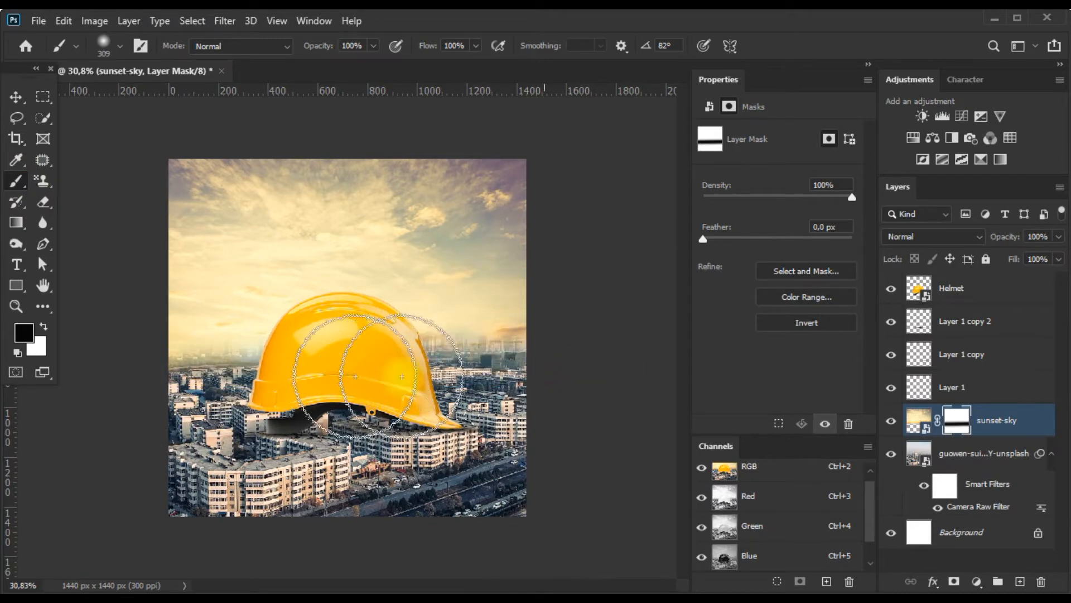
{"action": "left_click", "coordinate": [153, 370]}
{"action": "left_click", "coordinate": [563, 365], "text": "shift"}
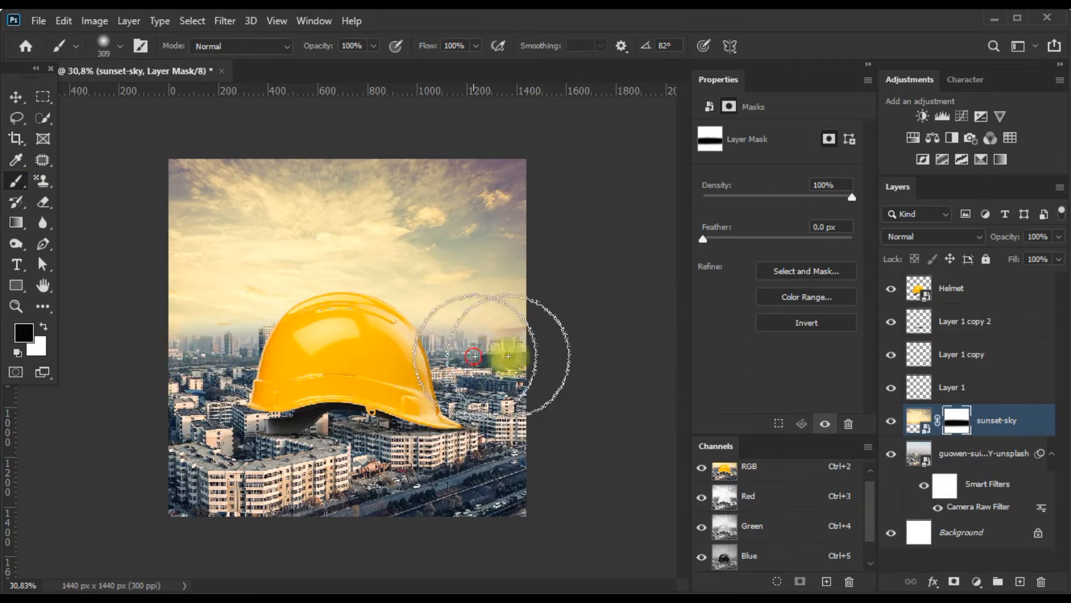
Stretch the sunset-sky layer's height to about 102% and deselect the layer.
{"action": "double_click", "coordinate": [43, 287]}
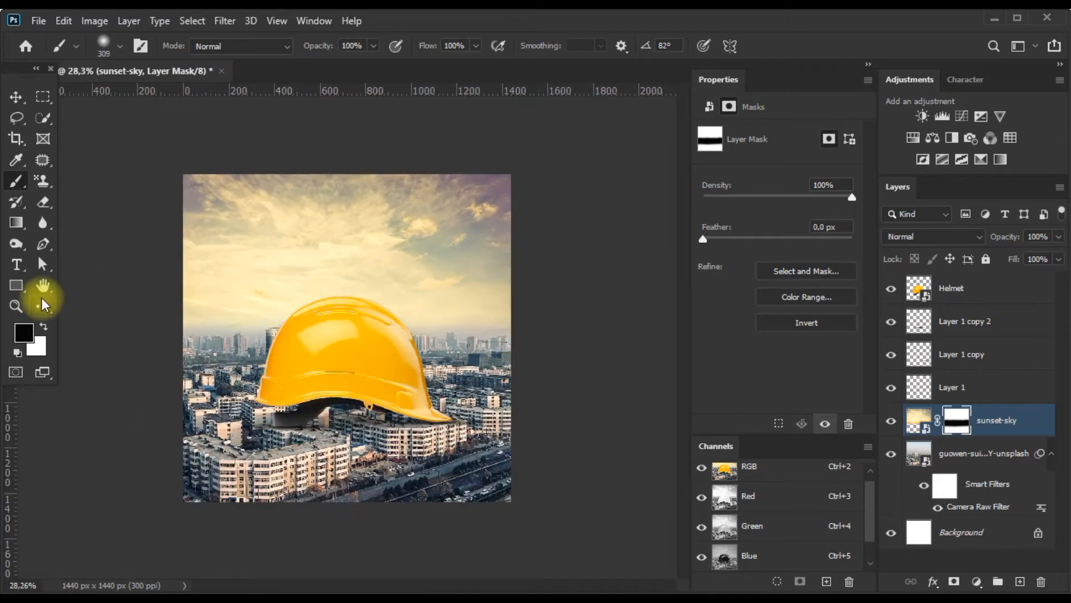
{"action": "double_click", "coordinate": [44, 286]}
{"action": "left_click", "coordinate": [14, 97]}
{"action": "left_click_drag", "start_coordinate": [347, 394], "coordinate": [349, 402]}
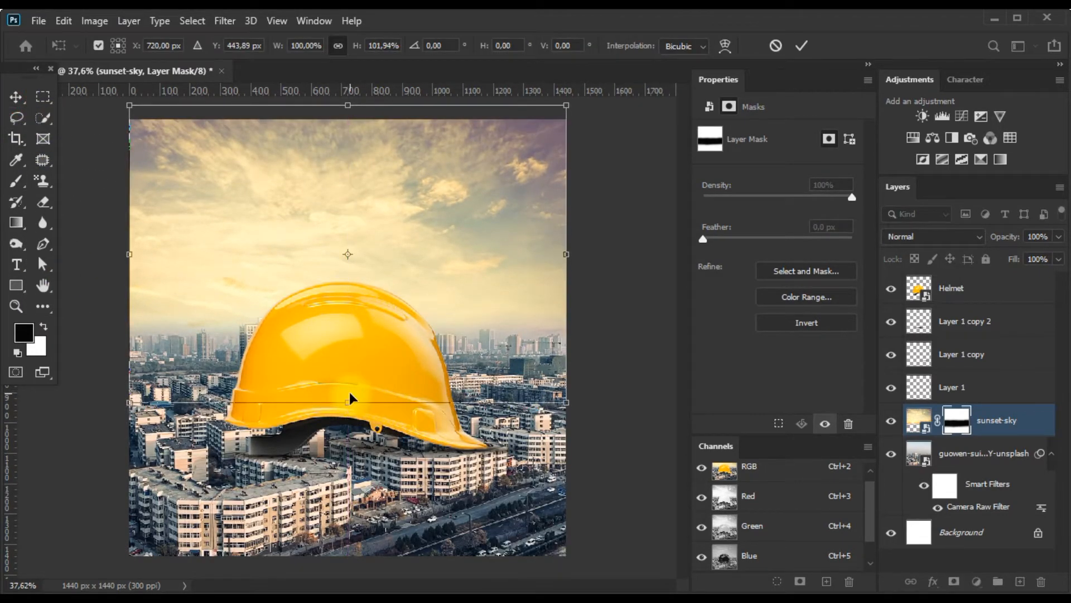
{"action": "key", "text": "Return"}
{"action": "left_click", "coordinate": [611, 401]}
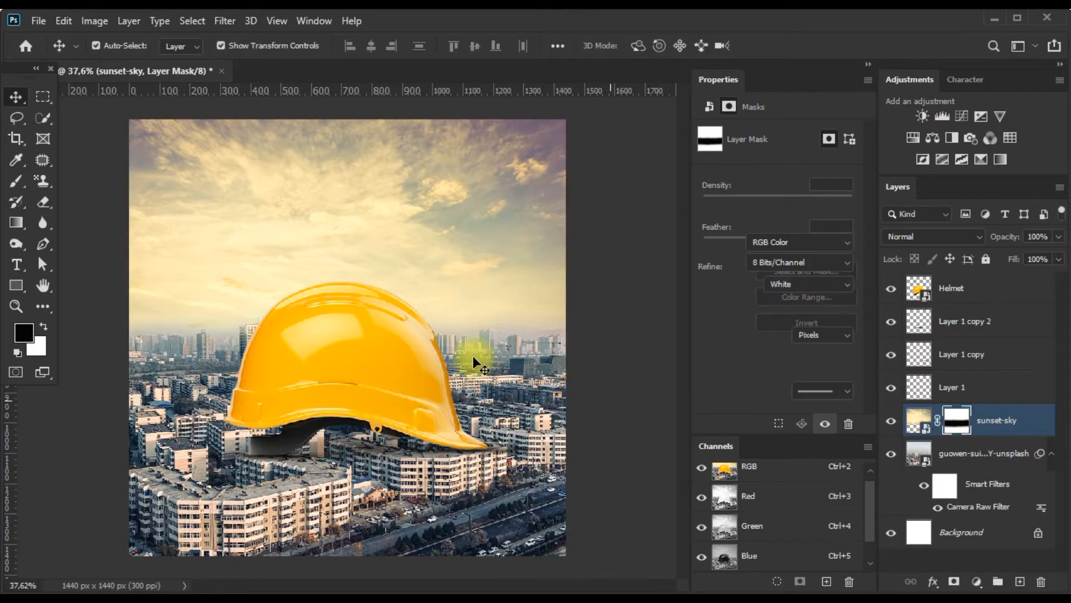
Open sun light.psd from the Manipulation Banner 01 folder as its own document, leaving its missing colour profile as is.
{"action": "scroll", "coordinate": [404, 346], "scroll_direction": "down", "scroll_amount": 4}
{"action": "scroll", "coordinate": [407, 345], "scroll_direction": "up", "scroll_amount": 2}
{"action": "scroll", "coordinate": [385, 359], "scroll_direction": "up", "scroll_amount": 1}
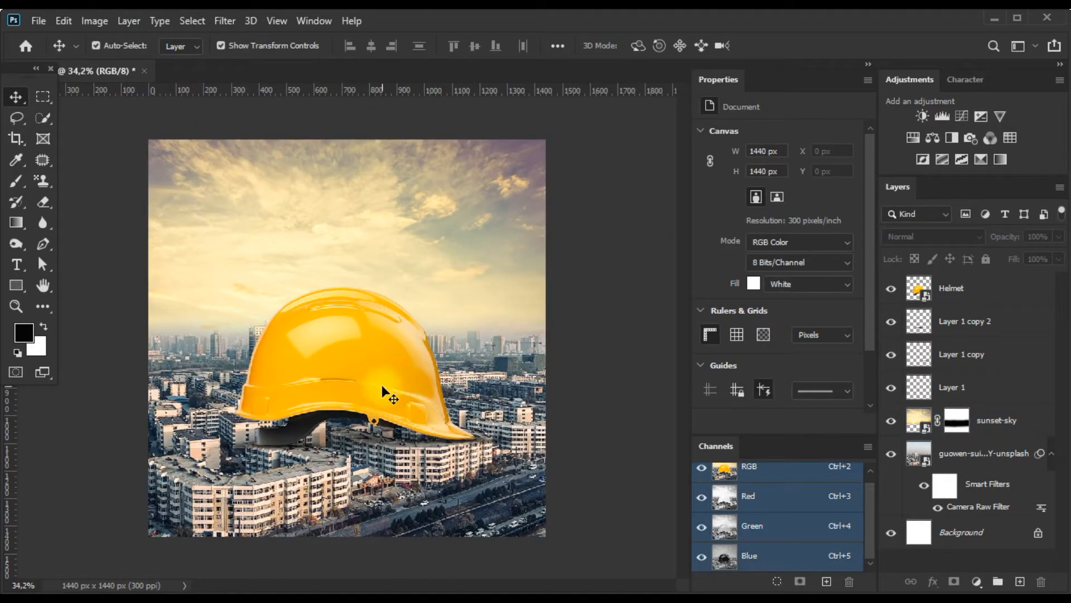
{"action": "left_click", "coordinate": [137, 597]}
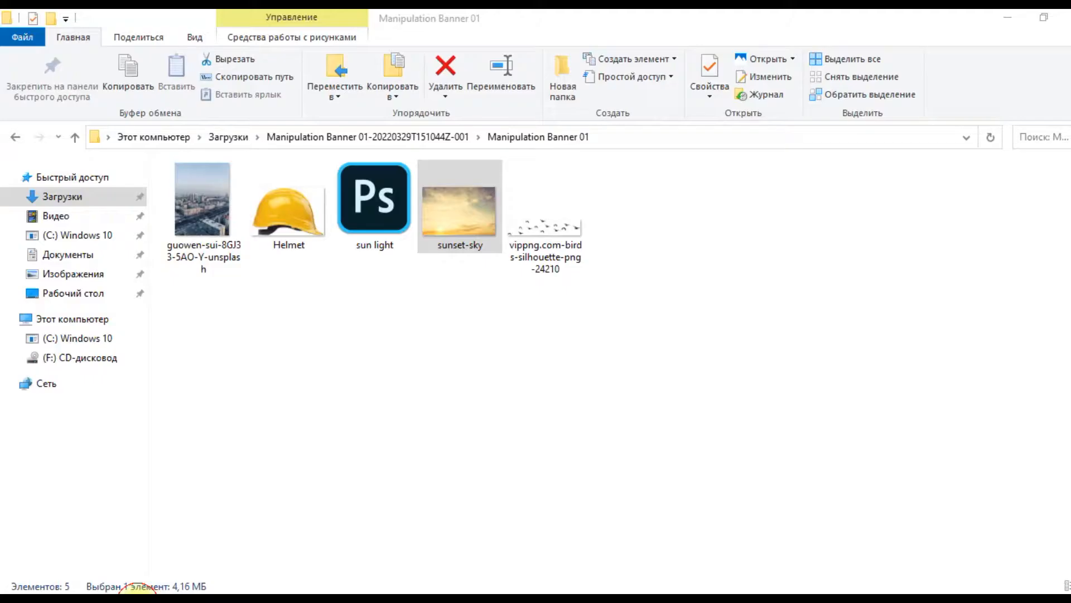
{"action": "left_click_drag", "start_coordinate": [349, 179], "coordinate": [274, 458]}
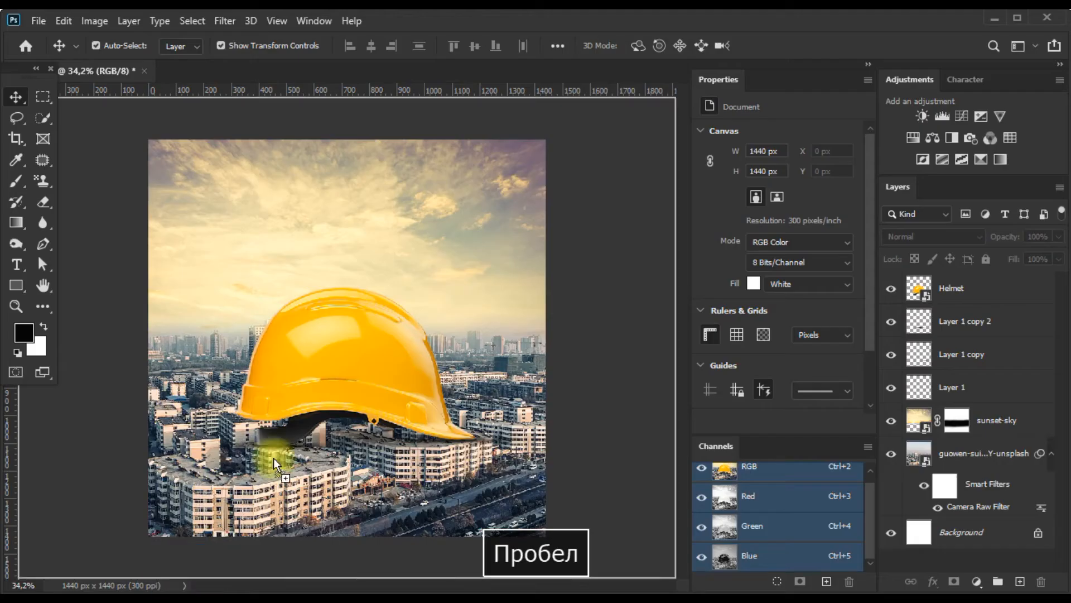
{"action": "left_click_drag", "start_coordinate": [444, 86], "coordinate": [442, 68]}
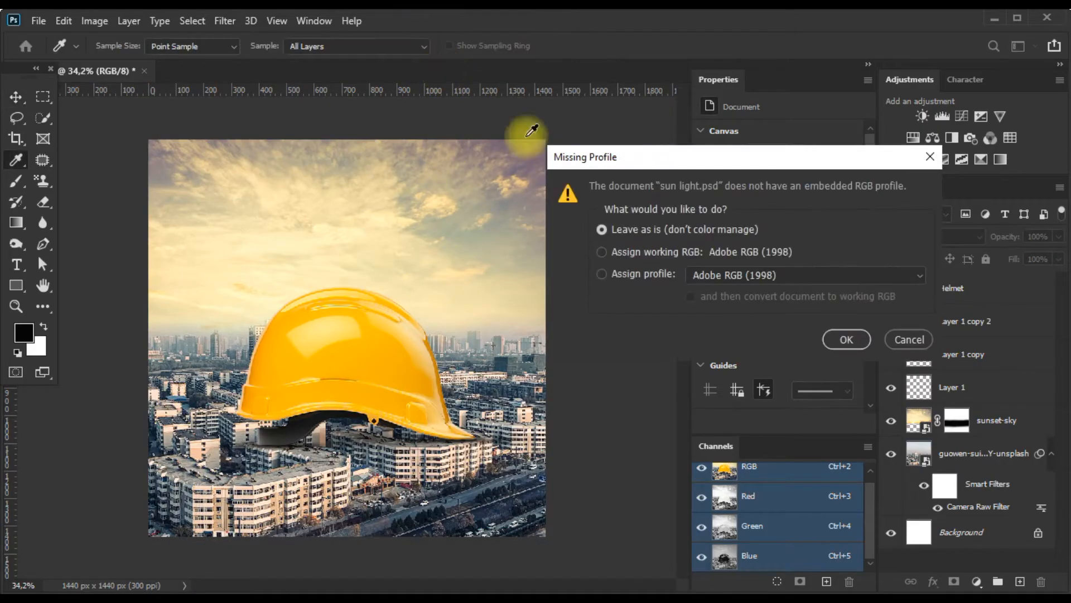
{"action": "left_click", "coordinate": [854, 339]}
Bring the sun light image into the banner document and scale it to about 70%, placed at X 689 px, Y 145 px.
{"action": "left_click_drag", "start_coordinate": [406, 273], "coordinate": [408, 347]}
{"action": "key", "text": "ctrl+t"}
{"action": "left_click_drag", "start_coordinate": [510, 168], "coordinate": [479, 231]}
{"action": "left_click_drag", "start_coordinate": [410, 293], "coordinate": [470, 261]}
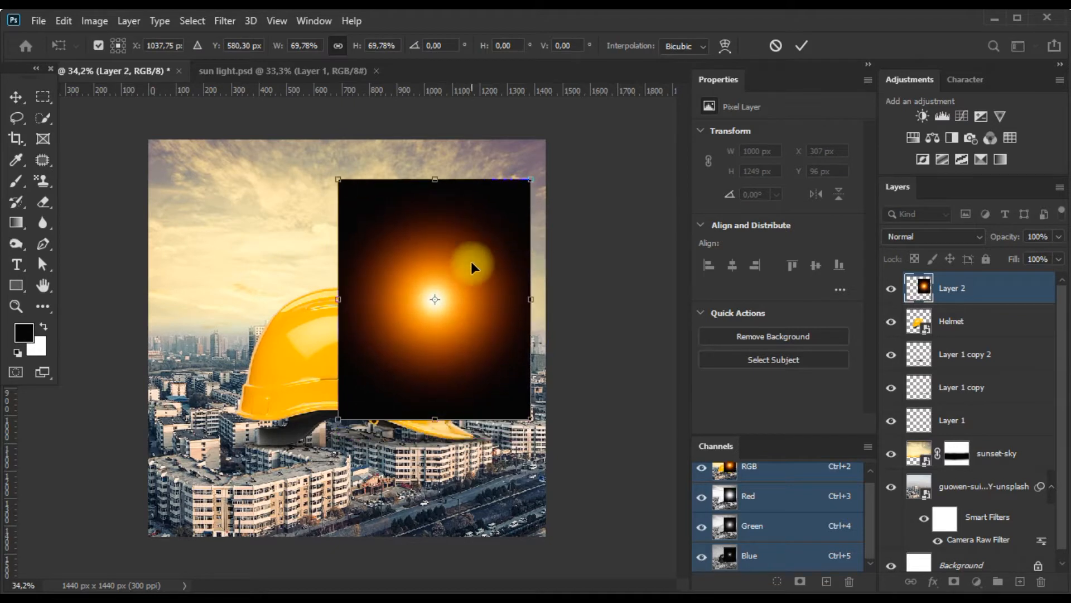
{"action": "key", "text": "Return"}
Set the sun light layer's blend mode to Color Dodge and shift it to X 713 px.
{"action": "left_click", "coordinate": [929, 237]}
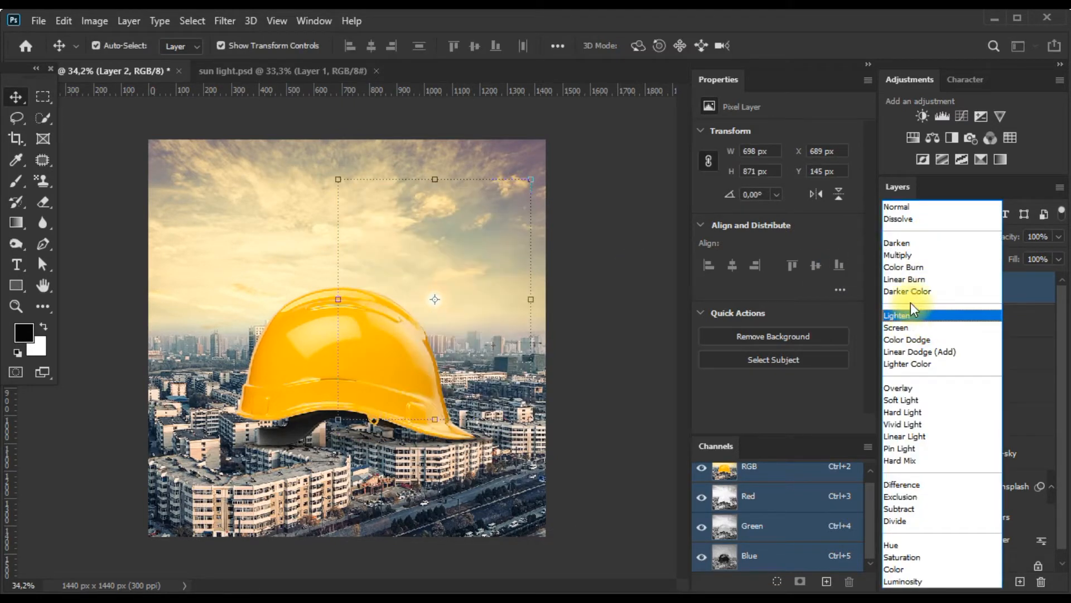
{"action": "left_click", "coordinate": [913, 338]}
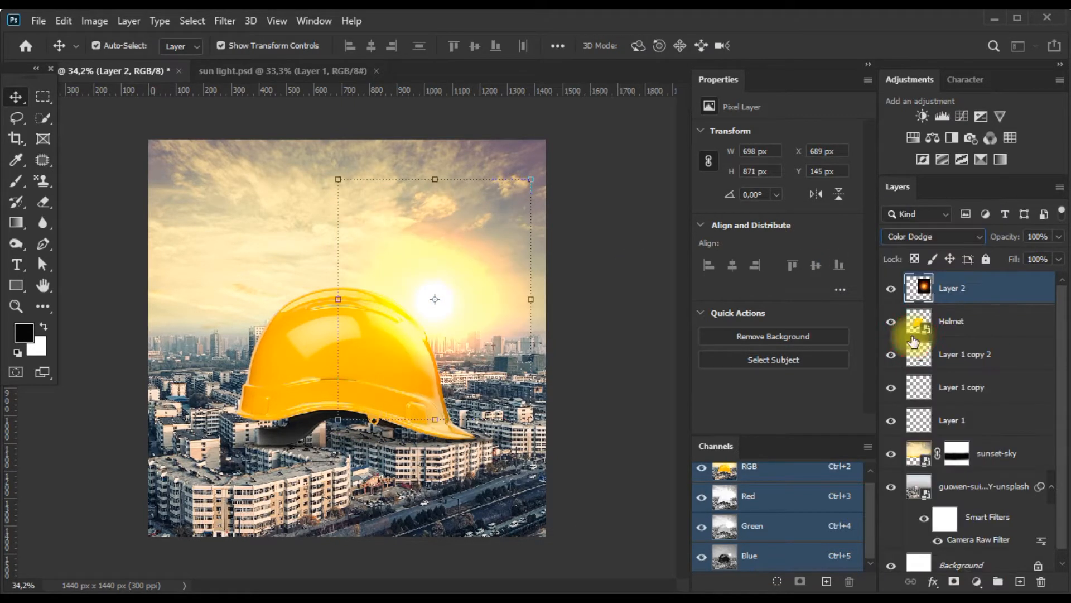
{"action": "left_click_drag", "start_coordinate": [456, 310], "coordinate": [462, 310]}
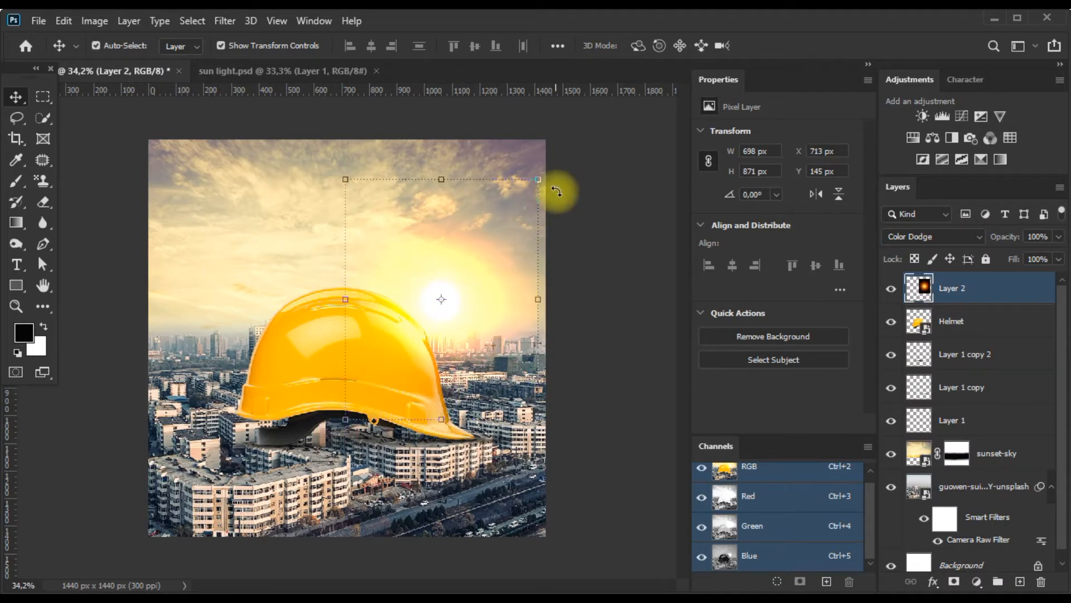
Enlarge the sun light layer to about 126% and switch its blend mode to Screen.
{"action": "left_click", "coordinate": [539, 179]}
{"action": "left_click_drag", "start_coordinate": [539, 179], "coordinate": [549, 161]}
{"action": "left_click_drag", "start_coordinate": [466, 244], "coordinate": [479, 244]}
{"action": "left_click", "coordinate": [932, 236]}
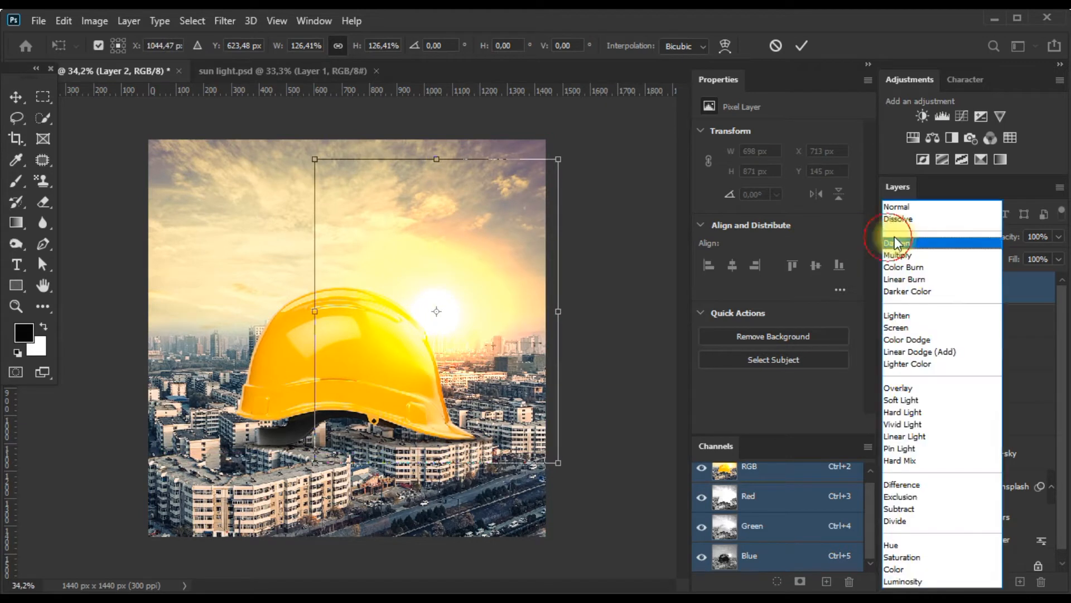
{"action": "left_click", "coordinate": [908, 328]}
Enlarge the sun light layer to about 1238 × 1545 px and position its glow behind the helmet's upper edge at X 404 px, Y -173 px.
{"action": "left_click_drag", "start_coordinate": [558, 159], "coordinate": [699, 87]}
{"action": "mouse_move", "coordinate": [487, 235]}
{"action": "left_mouse_down"}
{"action": "mouse_move", "coordinate": [471, 241]}
{"action": "mouse_move", "coordinate": [481, 247]}
{"action": "left_mouse_up"}
{"action": "scroll", "coordinate": [445, 294], "scroll_direction": "down", "scroll_amount": 6}
{"action": "scroll", "coordinate": [441, 338], "scroll_direction": "up", "scroll_amount": 2}
{"action": "left_click_drag", "start_coordinate": [430, 338], "coordinate": [427, 329]}
{"action": "key", "text": "Return"}
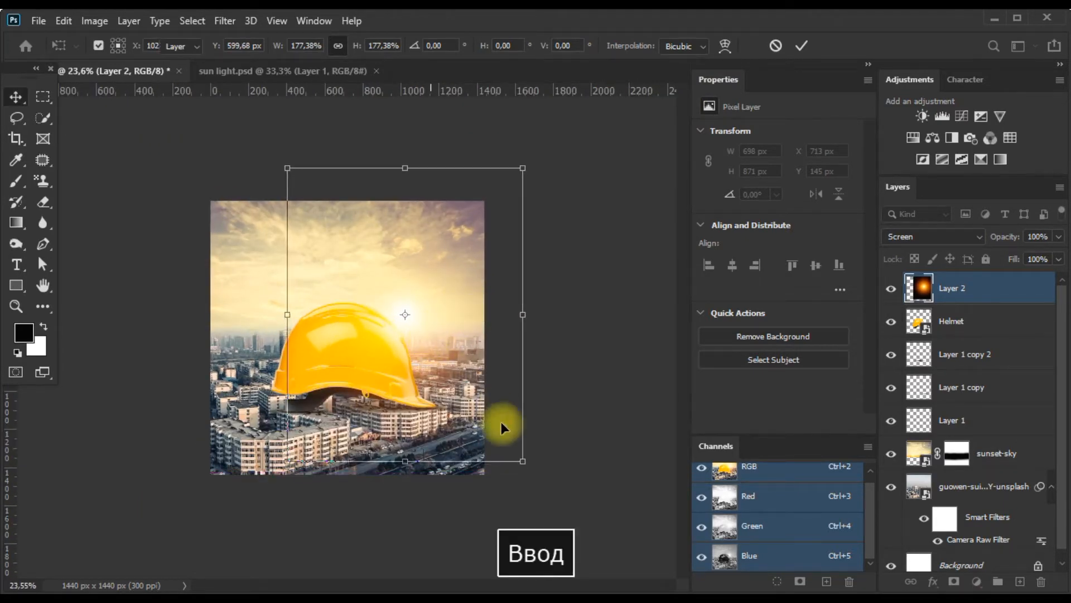
{"action": "left_click", "coordinate": [550, 447]}
Examine how the sun glow blends with the helmet and the city at different zoom levels.
{"action": "scroll", "coordinate": [329, 324], "scroll_direction": "up", "scroll_amount": 6}
{"action": "scroll", "coordinate": [335, 346], "scroll_direction": "down", "scroll_amount": 4}
{"action": "scroll", "coordinate": [340, 361], "scroll_direction": "up", "scroll_amount": 2}
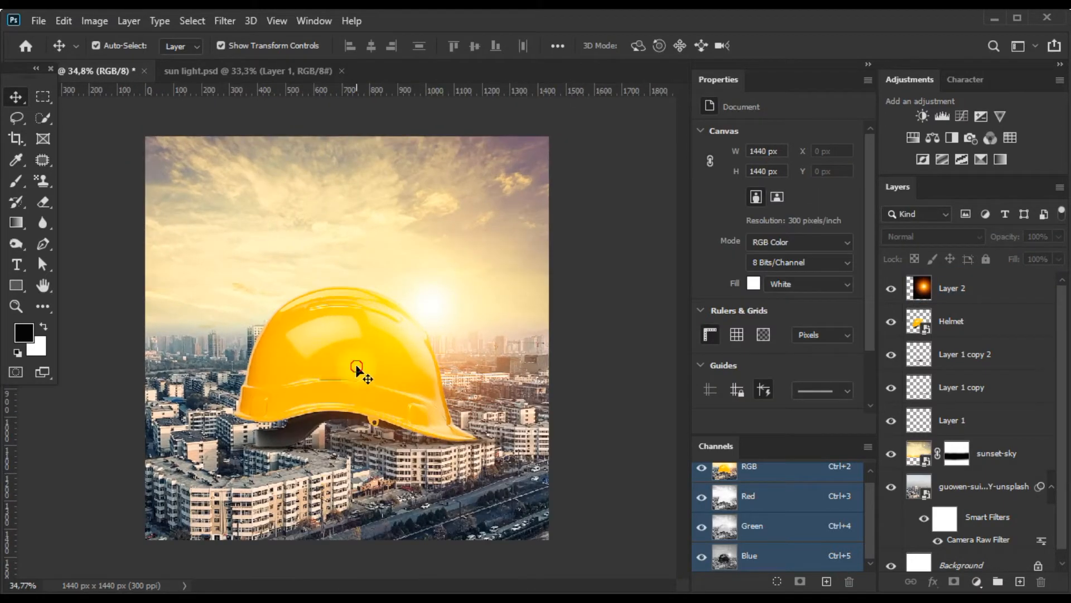
{"action": "left_click", "coordinate": [357, 367]}
{"action": "scroll", "coordinate": [371, 385], "scroll_direction": "down", "scroll_amount": 2}
{"action": "scroll", "coordinate": [376, 391], "scroll_direction": "up", "scroll_amount": 2}
{"action": "left_click", "coordinate": [612, 551]}
{"action": "scroll", "coordinate": [348, 337], "scroll_direction": "down", "scroll_amount": 1}
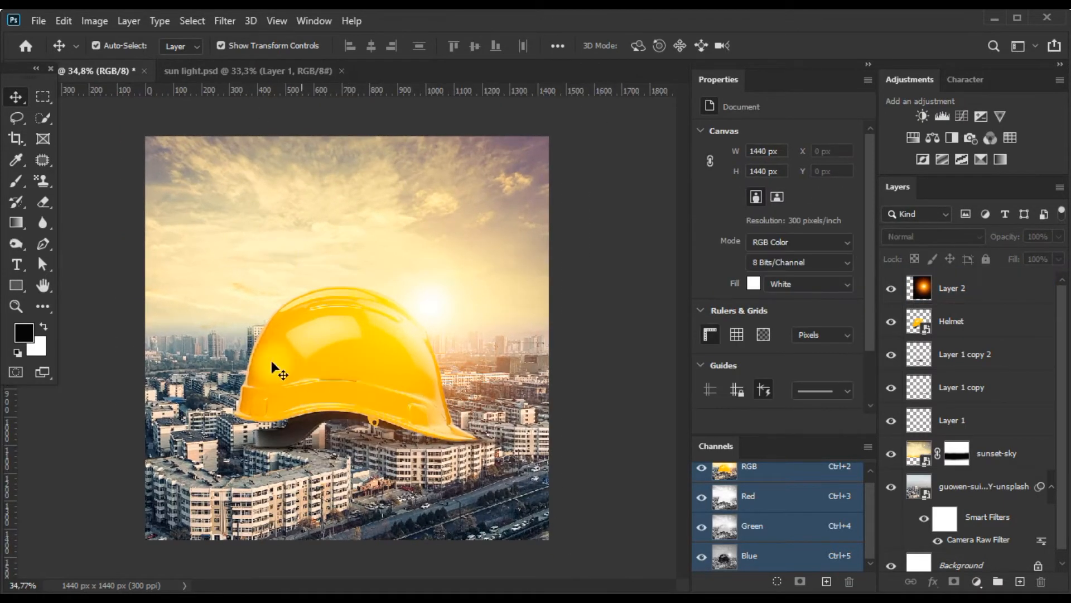
{"action": "left_click", "coordinate": [495, 406]}
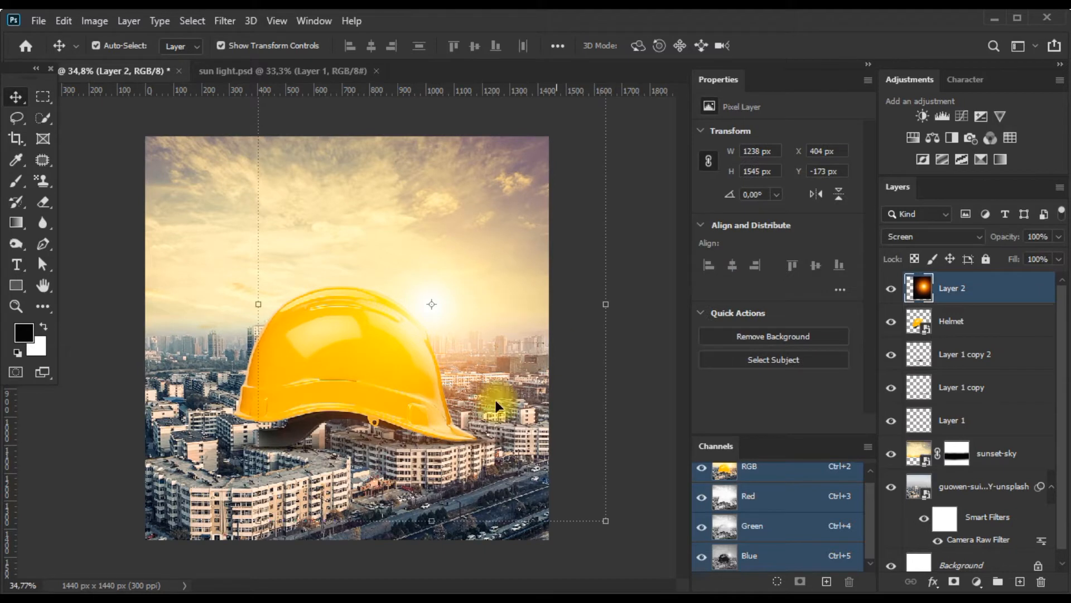
Add a Brightness/Contrast adjustment clipped to the helmet, with brightness 9 and contrast 6.
{"action": "left_click", "coordinate": [974, 327]}
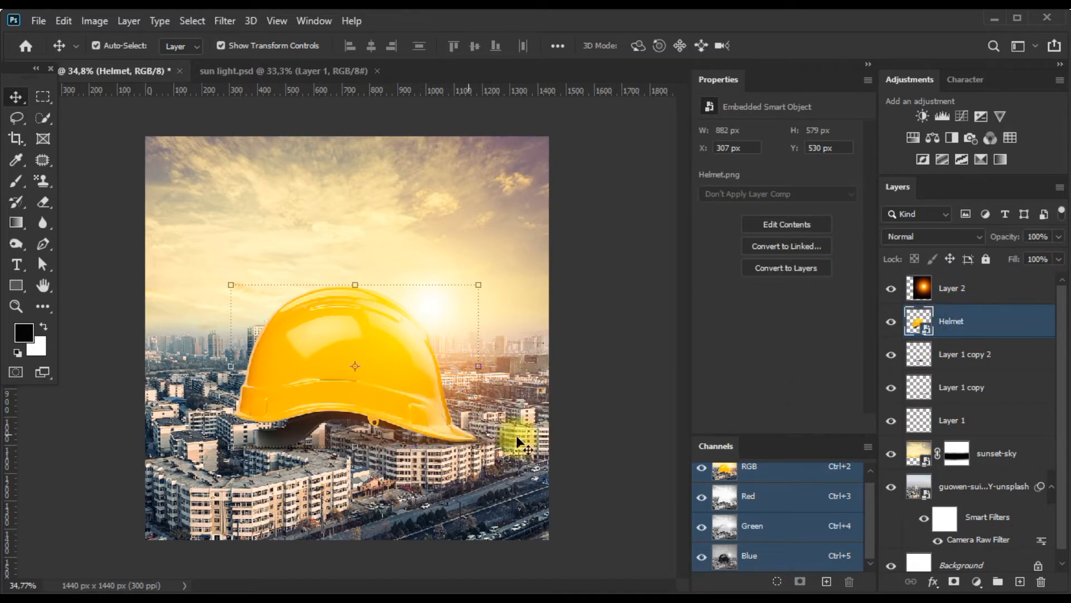
{"action": "left_click", "coordinate": [923, 116]}
{"action": "mouse_move", "coordinate": [777, 173]}
{"action": "left_mouse_down"}
{"action": "mouse_move", "coordinate": [787, 178]}
{"action": "mouse_move", "coordinate": [783, 210]}
{"action": "mouse_move", "coordinate": [782, 175]}
{"action": "mouse_move", "coordinate": [762, 169]}
{"action": "left_mouse_up"}
Add a Color Balance adjustment clipped to the helmet, with midtones at Cyan-Red +17 and Yellow-Blue -8.
{"action": "left_click", "coordinate": [930, 139]}
{"action": "left_click_drag", "start_coordinate": [754, 214], "coordinate": [752, 219]}
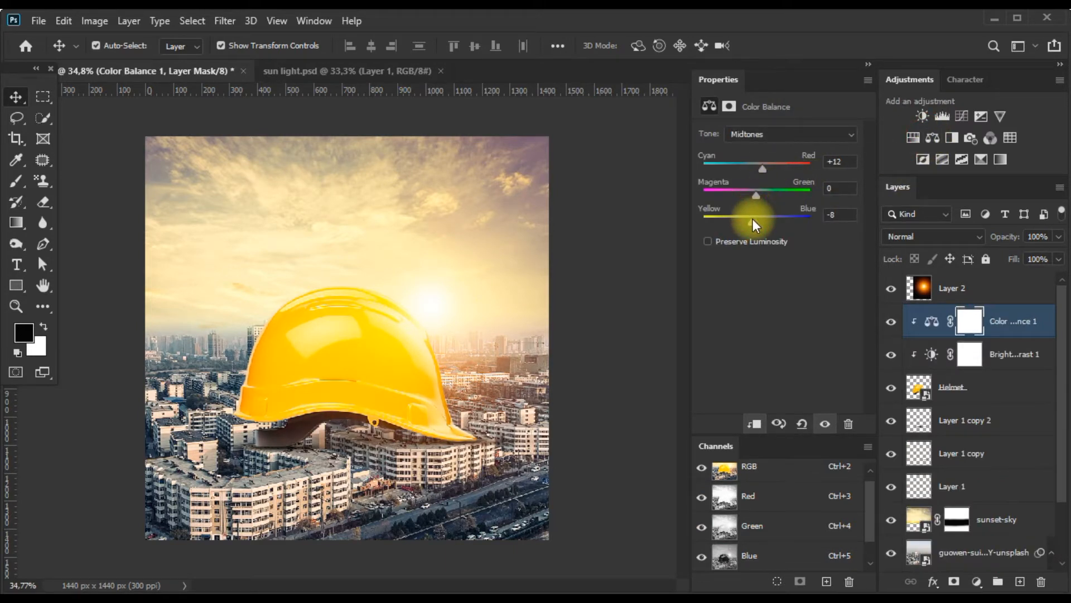
{"action": "left_click", "coordinate": [771, 134]}
{"action": "left_click", "coordinate": [758, 150]}
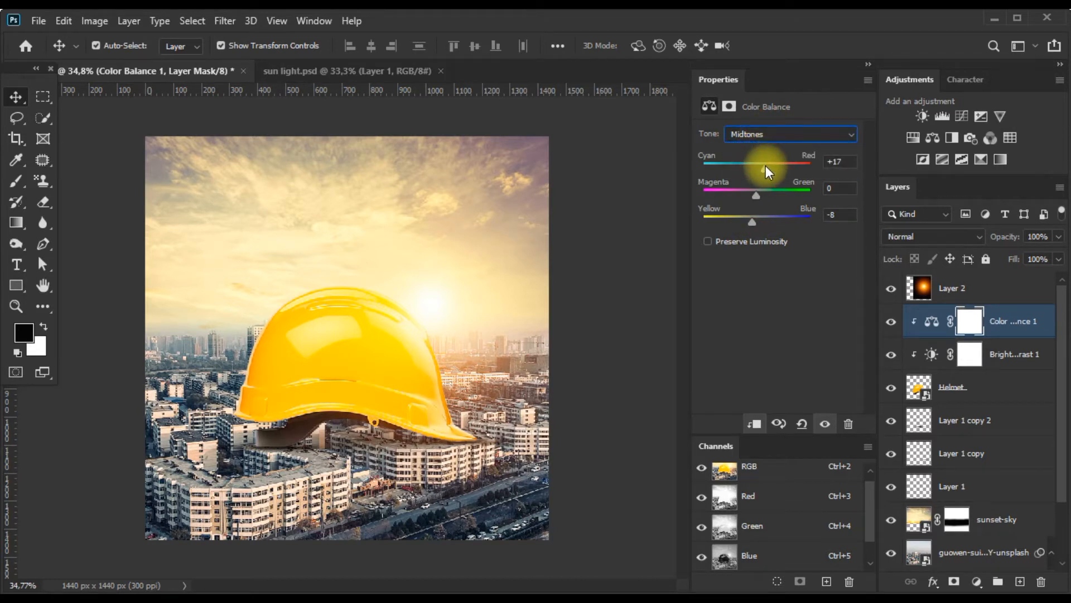
Set the helmet's Color Balance highlights to Cyan-Red -8 and Yellow-Blue +14.
{"action": "left_click", "coordinate": [742, 134]}
{"action": "left_click_drag", "start_coordinate": [756, 221], "coordinate": [766, 220]}
{"action": "left_click", "coordinate": [767, 134]}
{"action": "left_click", "coordinate": [748, 161]}
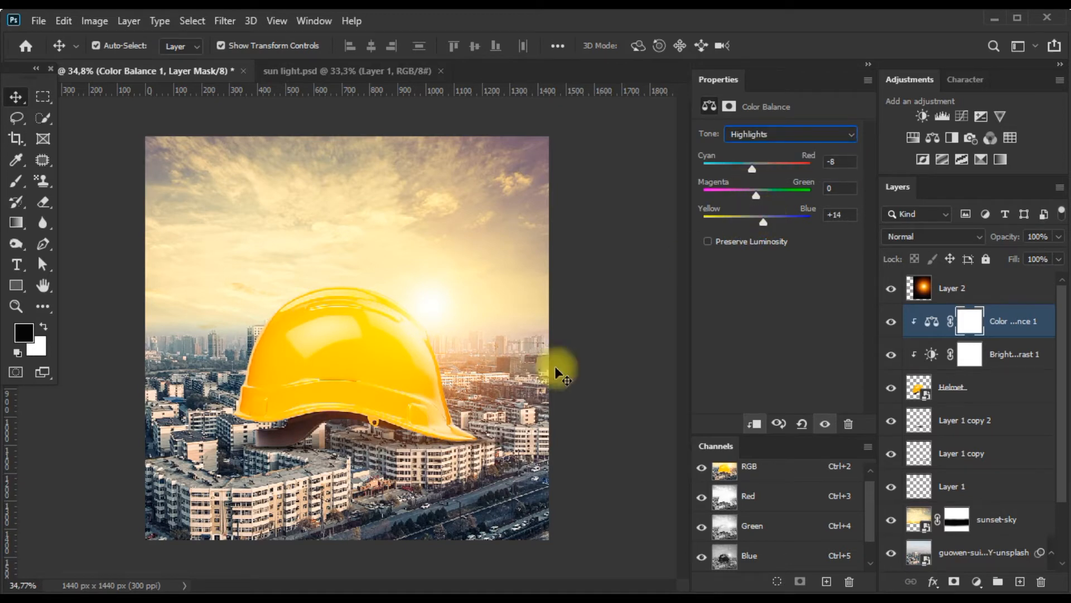
Add a Levels adjustment above the helmet's Brightness/Contrast layer and set its midtone input to 2.31.
{"action": "left_click", "coordinate": [1002, 334]}
{"action": "left_click", "coordinate": [999, 355]}
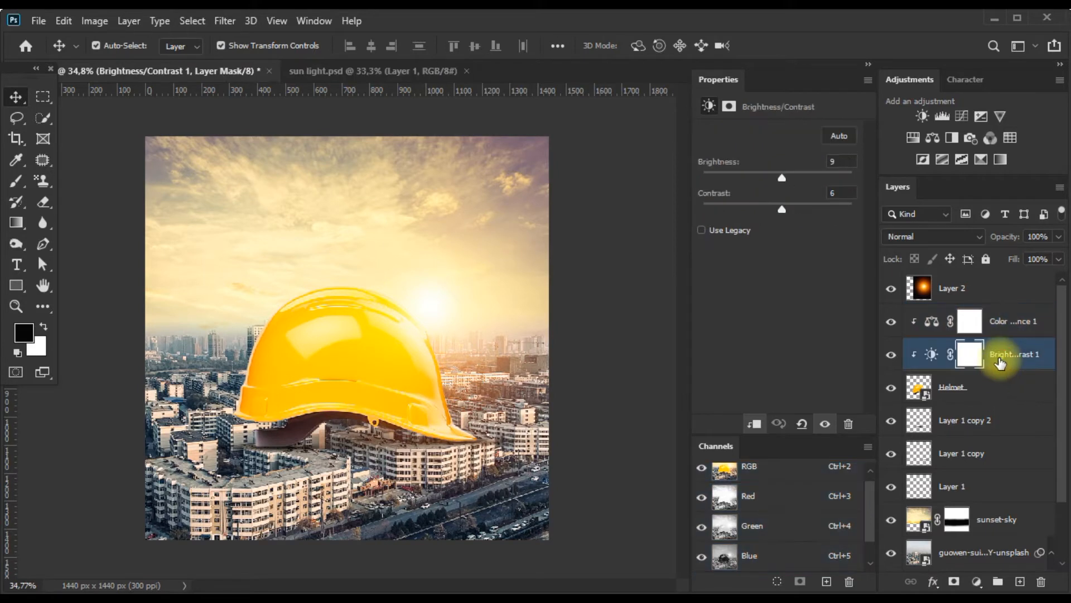
{"action": "left_click", "coordinate": [942, 115]}
{"action": "left_click_drag", "start_coordinate": [778, 252], "coordinate": [751, 253]}
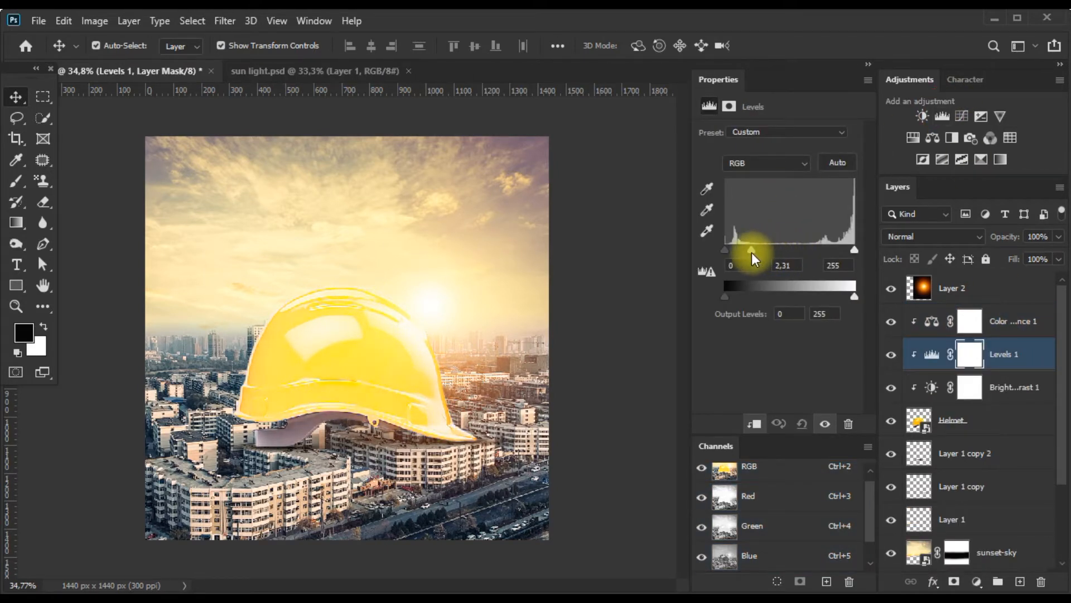
Invert the Levels adjustment's mask and paint it white along the helmet's sun-facing side.
{"action": "left_click", "coordinate": [971, 353]}
{"action": "left_click", "coordinate": [806, 322]}
{"action": "scroll", "coordinate": [413, 311], "scroll_direction": "up", "scroll_amount": 1}
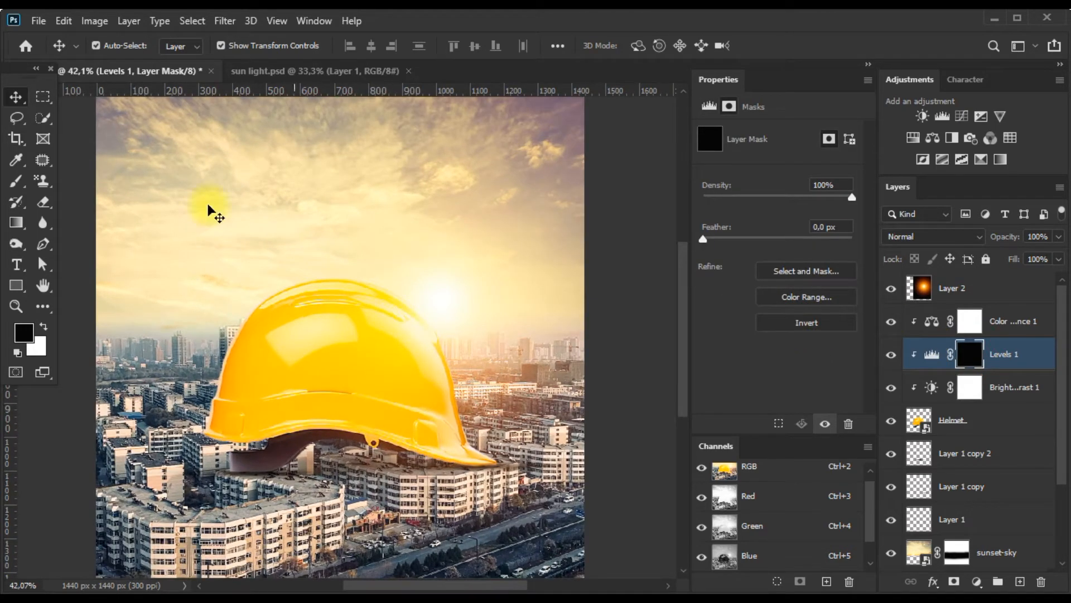
{"action": "left_click", "coordinate": [16, 181]}
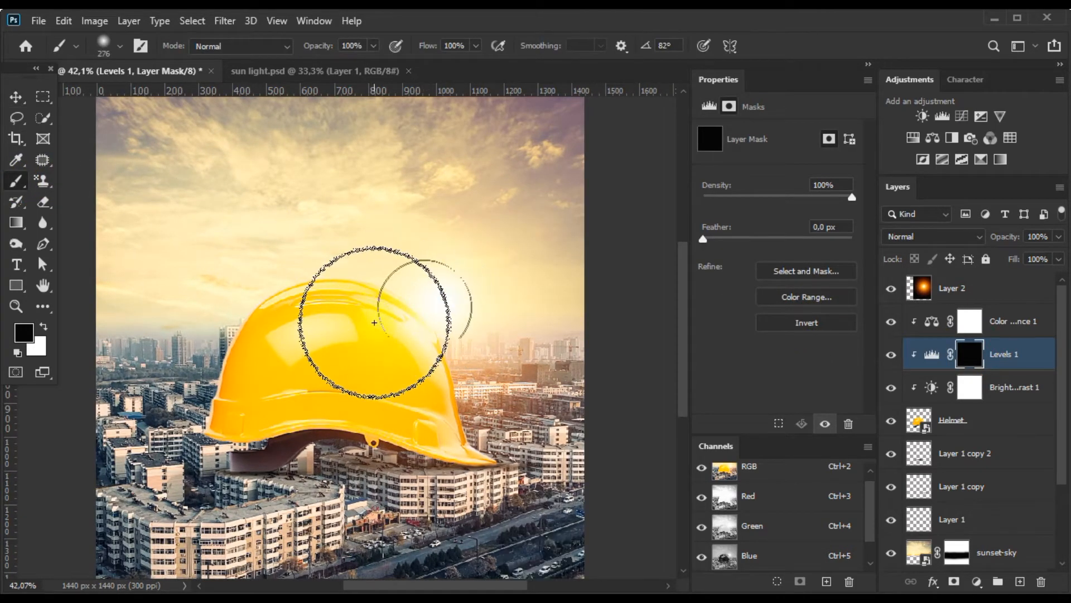
{"action": "key", "text": "shift+x"}
{"action": "mouse_move", "coordinate": [419, 299]}
{"action": "left_mouse_down"}
{"action": "mouse_move", "coordinate": [478, 371]}
{"action": "mouse_move", "coordinate": [426, 306]}
{"action": "mouse_move", "coordinate": [447, 376]}
{"action": "mouse_move", "coordinate": [471, 342]}
{"action": "left_mouse_up"}
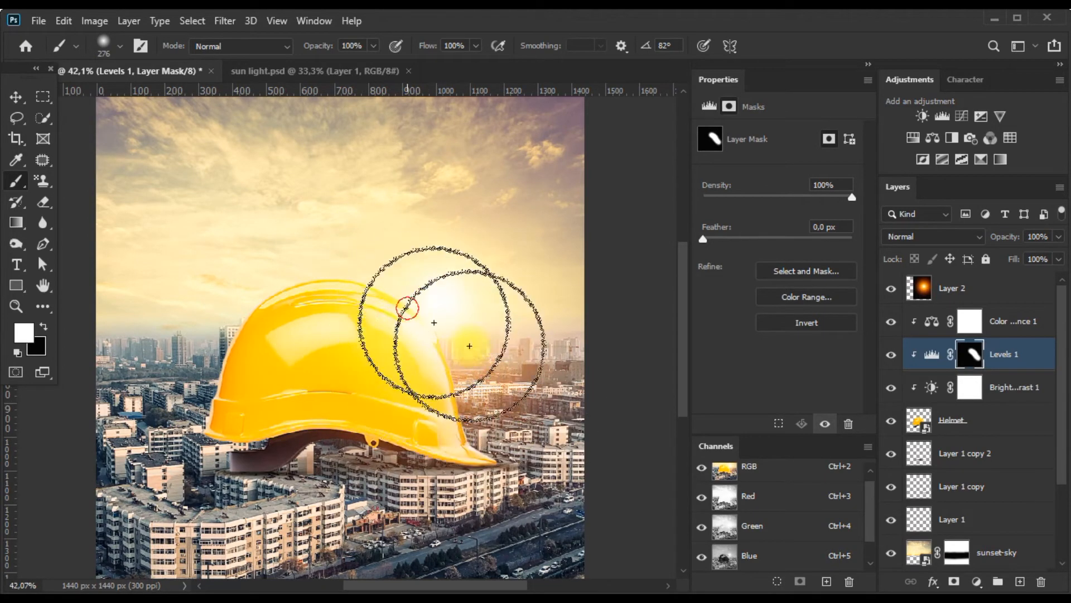
Add a clipped Brightness/Contrast adjustment above Levels 1 with brightness -45 and invert its mask.
{"action": "left_click", "coordinate": [923, 119]}
{"action": "left_click_drag", "start_coordinate": [777, 172], "coordinate": [756, 176]}
{"action": "left_click", "coordinate": [970, 354]}
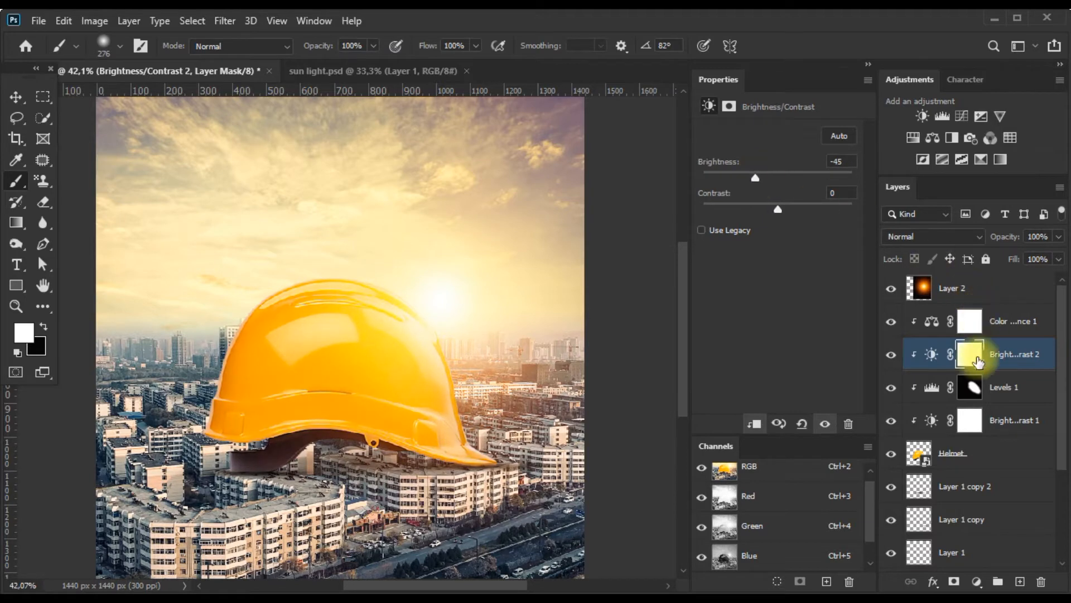
{"action": "left_click", "coordinate": [807, 322]}
Paint white on the darkening adjustment's mask over the helmet's lower rim and shaded underside.
{"action": "mouse_move", "coordinate": [178, 457]}
{"action": "left_mouse_down"}
{"action": "mouse_move", "coordinate": [168, 466]}
{"action": "mouse_move", "coordinate": [239, 311]}
{"action": "mouse_move", "coordinate": [195, 301]}
{"action": "mouse_move", "coordinate": [354, 461]}
{"action": "mouse_move", "coordinate": [383, 454]}
{"action": "mouse_move", "coordinate": [418, 490]}
{"action": "mouse_move", "coordinate": [374, 449]}
{"action": "left_mouse_up"}
{"action": "scroll", "coordinate": [396, 454], "scroll_direction": "down", "scroll_amount": 4}
{"action": "scroll", "coordinate": [385, 446], "scroll_direction": "up", "scroll_amount": 2}
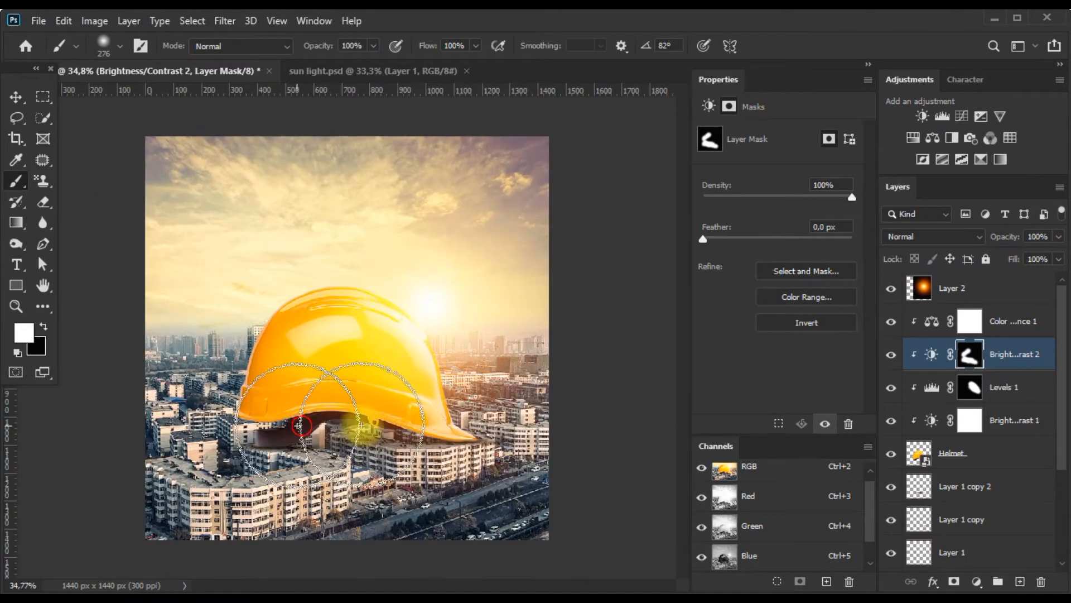
{"action": "scroll", "coordinate": [311, 437], "scroll_direction": "down", "scroll_amount": 1}
{"action": "scroll", "coordinate": [310, 437], "scroll_direction": "up", "scroll_amount": 3}
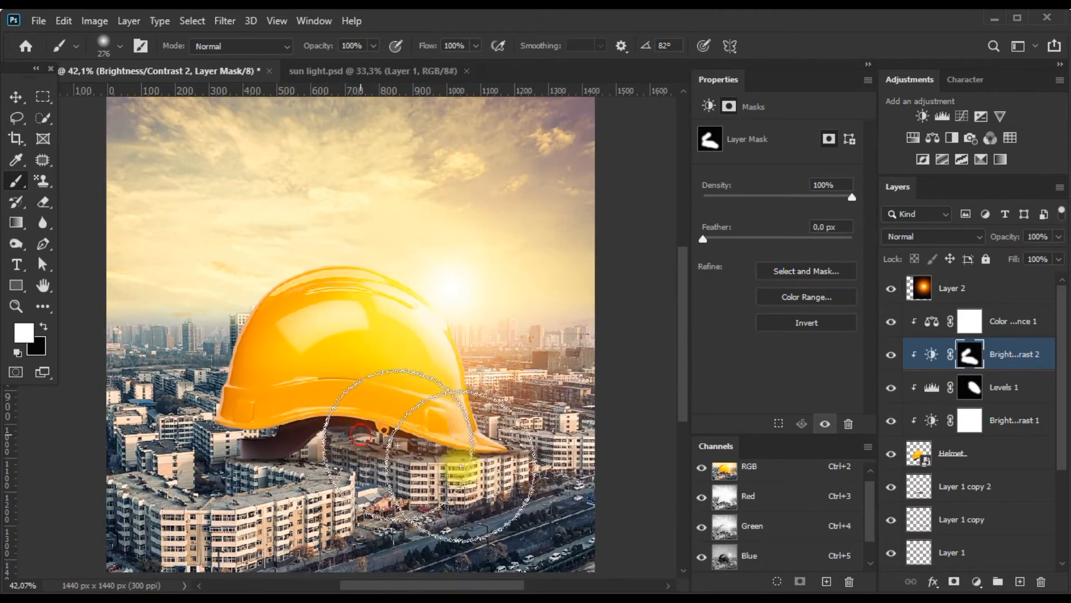
Set the opacity of the Brightness/Contrast 2 layer to 66%.
{"action": "left_click", "coordinate": [927, 355]}
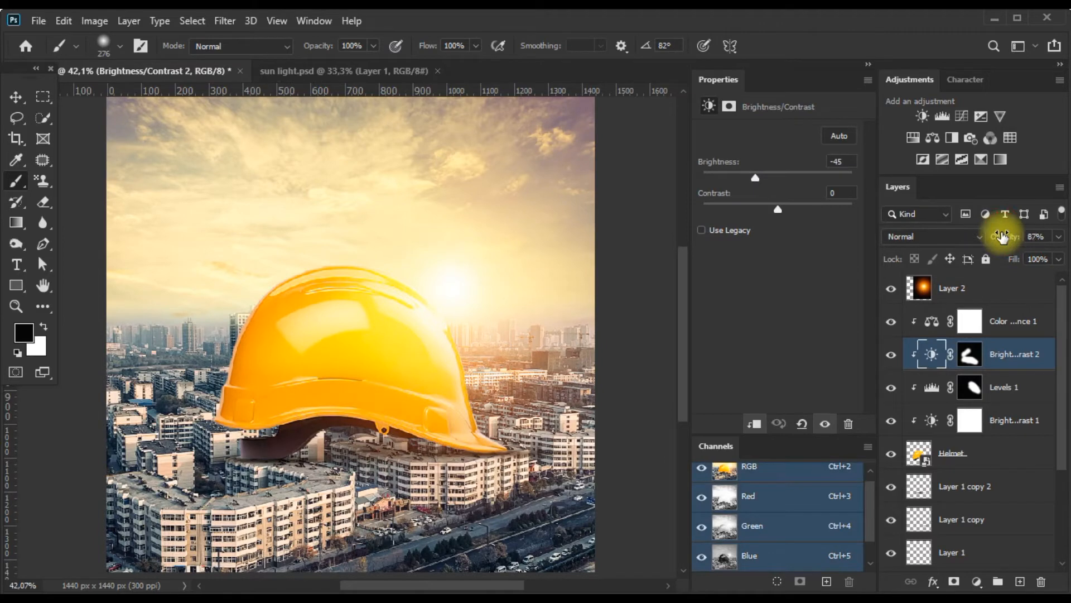
{"action": "left_click_drag", "start_coordinate": [1001, 236], "coordinate": [988, 236]}
{"action": "scroll", "coordinate": [440, 278], "scroll_direction": "down", "scroll_amount": 1}
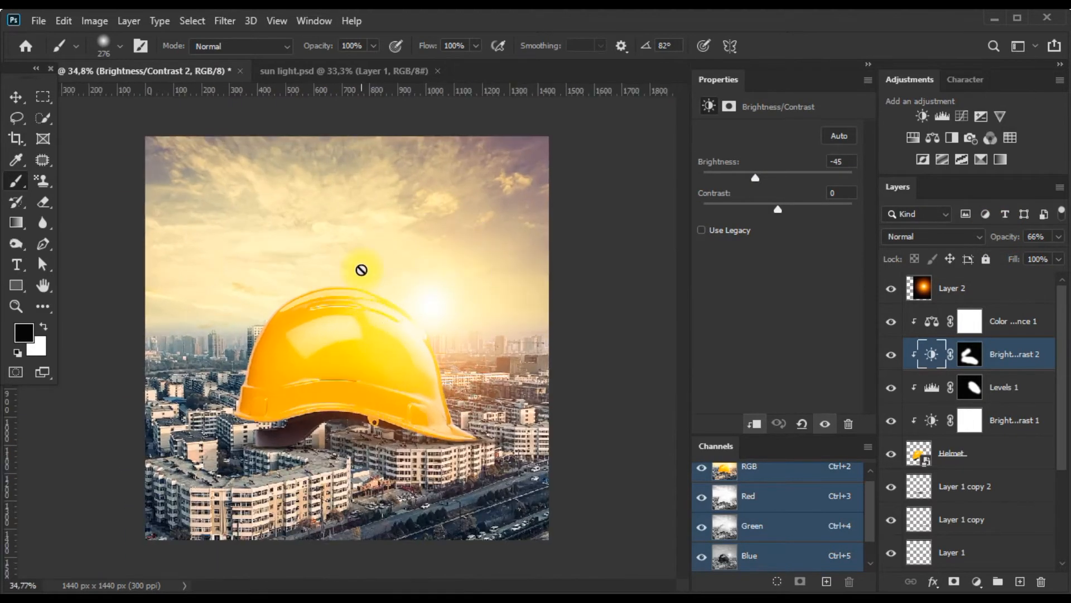
{"action": "left_click", "coordinate": [18, 98]}
{"action": "left_click", "coordinate": [355, 520]}
{"action": "scroll", "coordinate": [351, 467], "scroll_direction": "up", "scroll_amount": 2}
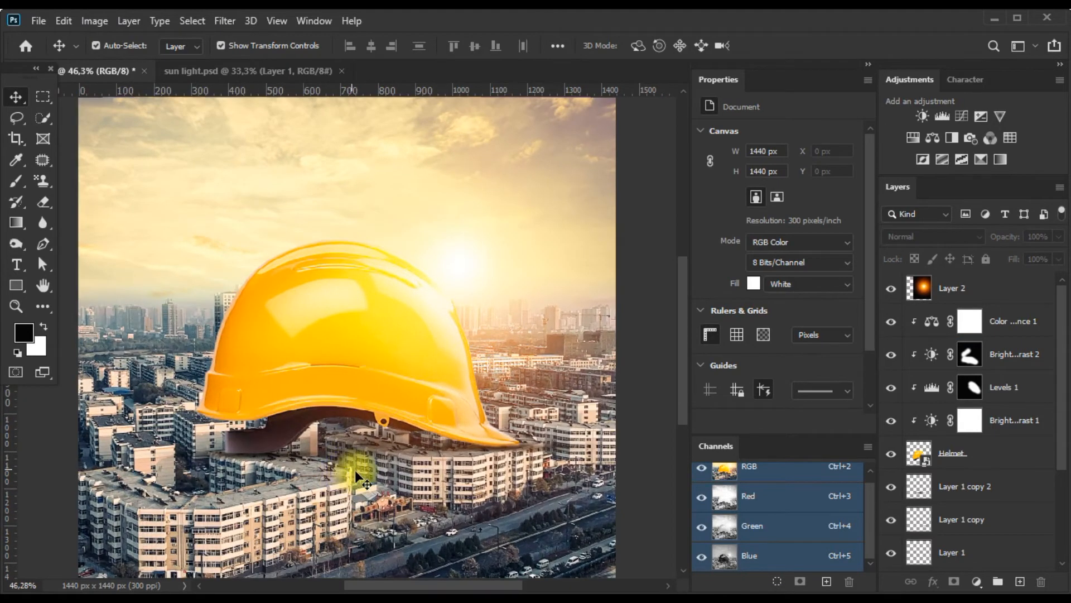
{"action": "scroll", "coordinate": [352, 468], "scroll_direction": "down", "scroll_amount": 3}
{"action": "left_click", "coordinate": [334, 390]}
{"action": "left_click", "coordinate": [621, 454]}
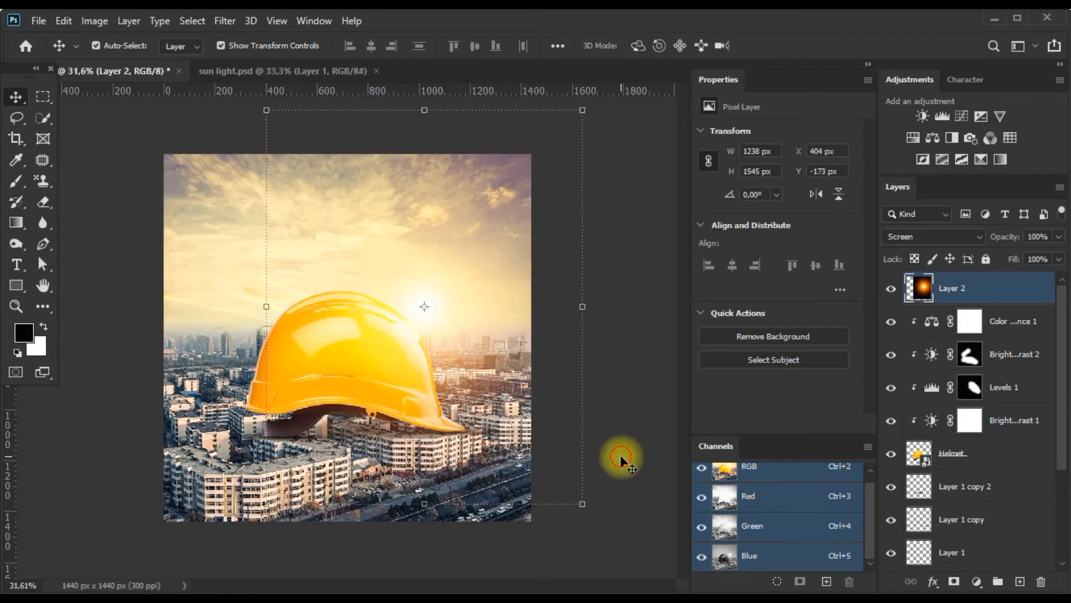
{"action": "left_click", "coordinate": [88, 365]}
Create a new empty layer between the Helmet layer and Layer 1 copy 2.
{"action": "left_click", "coordinate": [17, 186]}
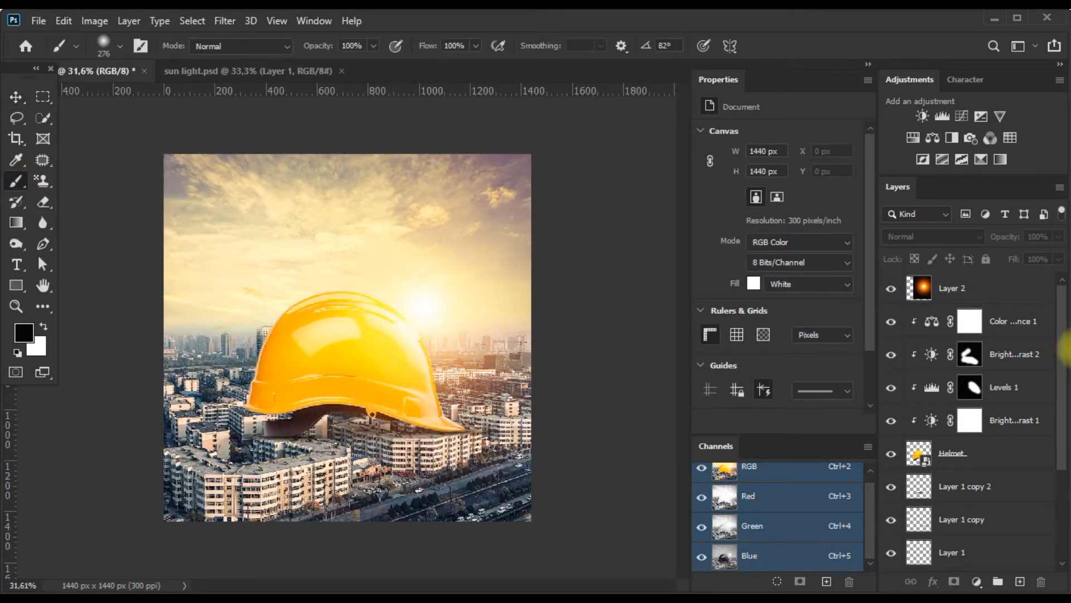
{"action": "left_click", "coordinate": [1007, 453]}
{"action": "scroll", "coordinate": [1009, 446], "scroll_direction": "down", "scroll_amount": 2}
{"action": "left_click", "coordinate": [998, 422]}
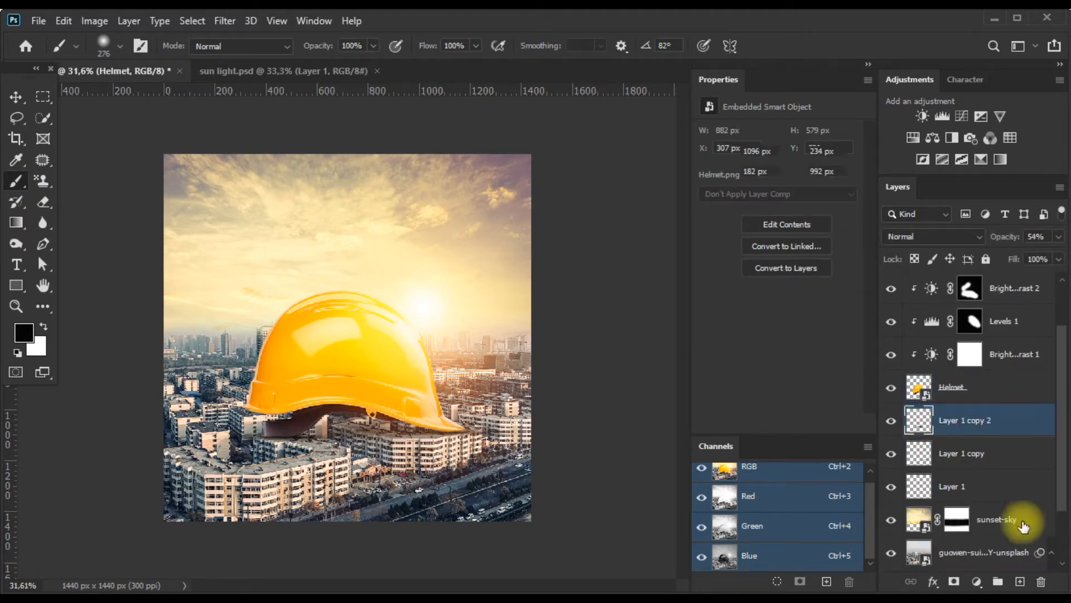
{"action": "left_click", "coordinate": [1024, 585]}
Flatten the soft round brush into a thin horizontal ellipse at 0° angle and size it to 864 px.
{"action": "left_click_drag", "start_coordinate": [330, 425], "coordinate": [353, 423]}
{"action": "right_click", "coordinate": [353, 422]}
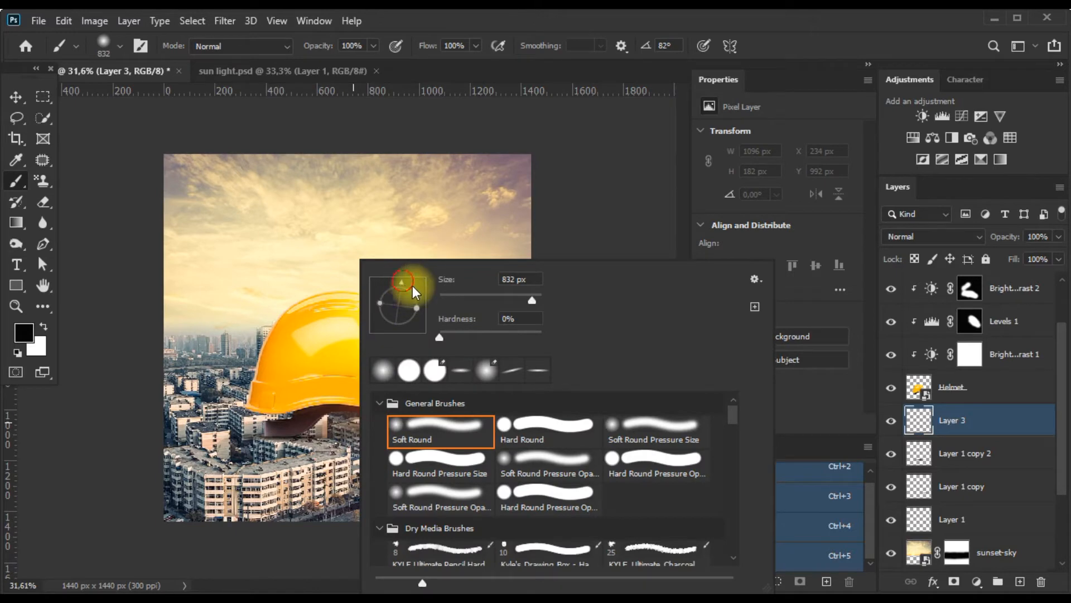
{"action": "key", "text": "ctrl"}
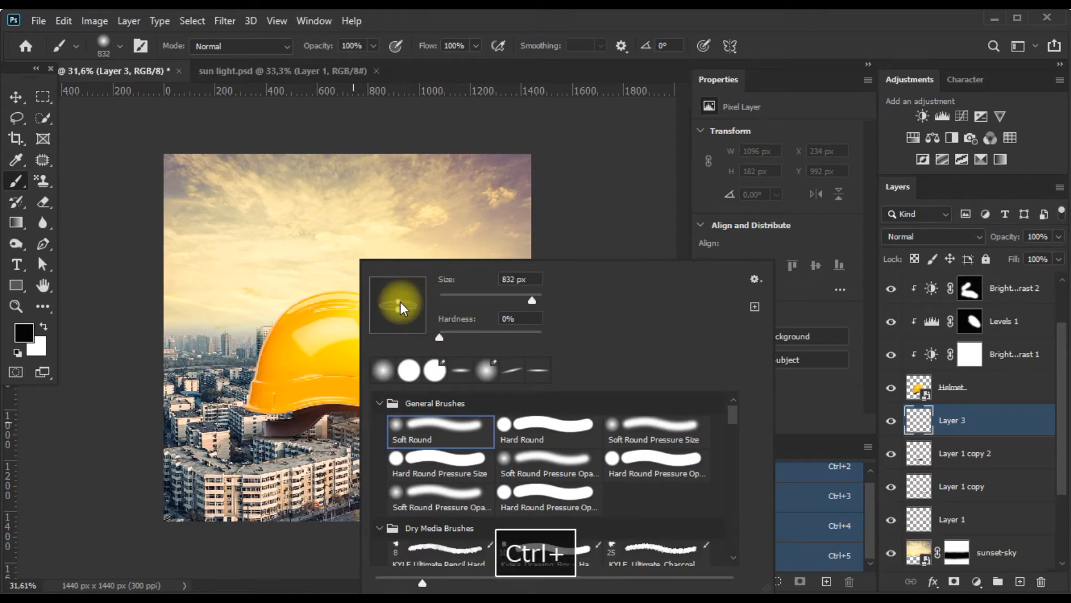
{"action": "left_click_drag", "start_coordinate": [400, 301], "coordinate": [402, 303]}
{"action": "mouse_move", "coordinate": [335, 429]}
{"action": "left_mouse_down"}
{"action": "mouse_move", "coordinate": [294, 434]}
{"action": "mouse_move", "coordinate": [367, 443]}
{"action": "left_mouse_up"}
Paint a black shadow on the new layer from beneath the helmet across the buildings toward the image's lower-left corner.
{"action": "left_click", "coordinate": [351, 432]}
{"action": "key", "text": "ctrl+z"}
{"action": "left_click", "coordinate": [360, 438]}
{"action": "key", "text": "ctrl+z"}
{"action": "left_click", "coordinate": [360, 439]}
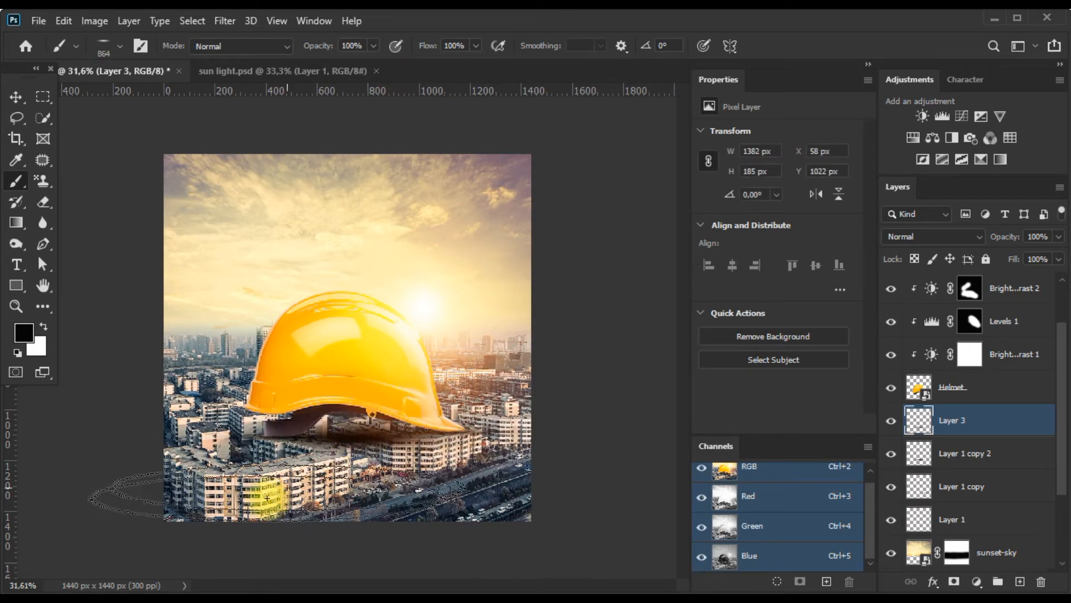
{"action": "left_click", "coordinate": [218, 521], "text": "shift"}
{"action": "scroll", "coordinate": [205, 534], "scroll_direction": "down", "scroll_amount": 3}
{"action": "scroll", "coordinate": [205, 534], "scroll_direction": "up", "scroll_amount": 4}
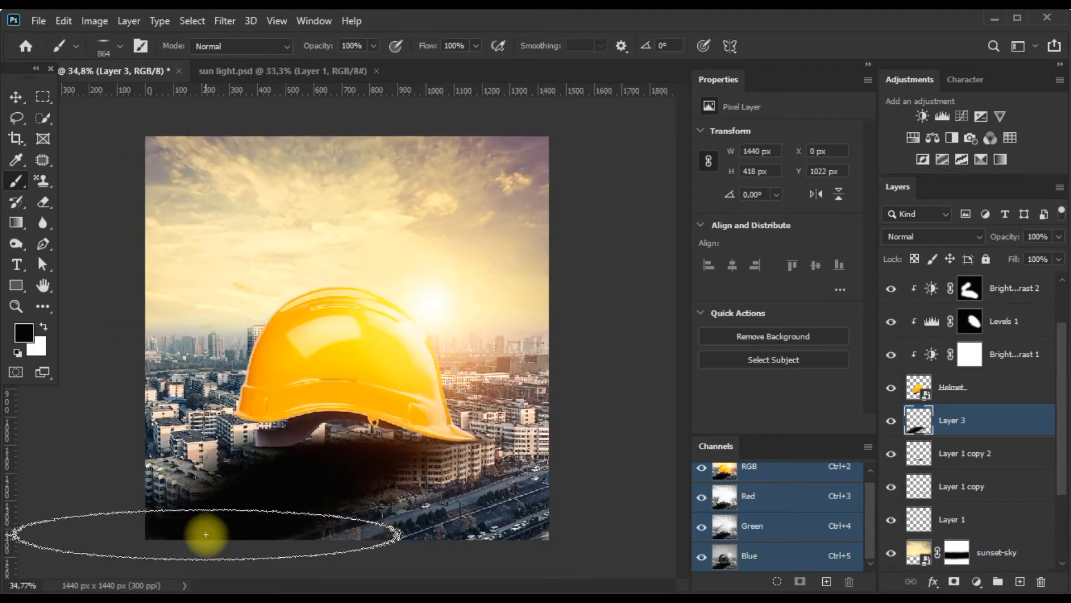
Distort and enlarge the shadow layer to about 1765 × 696 px over the foreground buildings and set its opacity to 87%.
{"action": "left_click", "coordinate": [16, 96]}
{"action": "left_click_drag", "start_coordinate": [366, 423], "coordinate": [385, 411]}
{"action": "scroll", "coordinate": [376, 457], "scroll_direction": "down", "scroll_amount": 1}
{"action": "left_click_drag", "start_coordinate": [349, 507], "coordinate": [301, 546]}
{"action": "left_click_drag", "start_coordinate": [516, 400], "coordinate": [589, 389]}
{"action": "left_click_drag", "start_coordinate": [179, 401], "coordinate": [156, 371]}
{"action": "left_click_drag", "start_coordinate": [467, 543], "coordinate": [385, 540]}
{"action": "left_click_drag", "start_coordinate": [383, 487], "coordinate": [395, 484]}
{"action": "key", "text": "Right"}
{"action": "key", "text": "Right"}
{"action": "key", "text": "Right"}
{"action": "key", "text": "Right"}
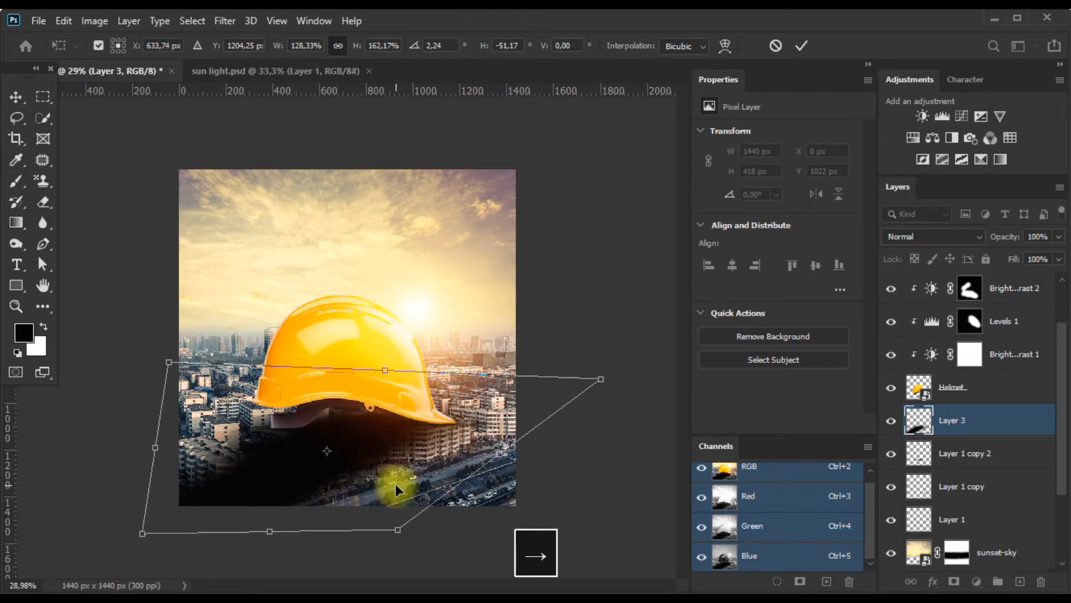
{"action": "key", "text": "Return"}
{"action": "left_click_drag", "start_coordinate": [999, 237], "coordinate": [992, 237]}
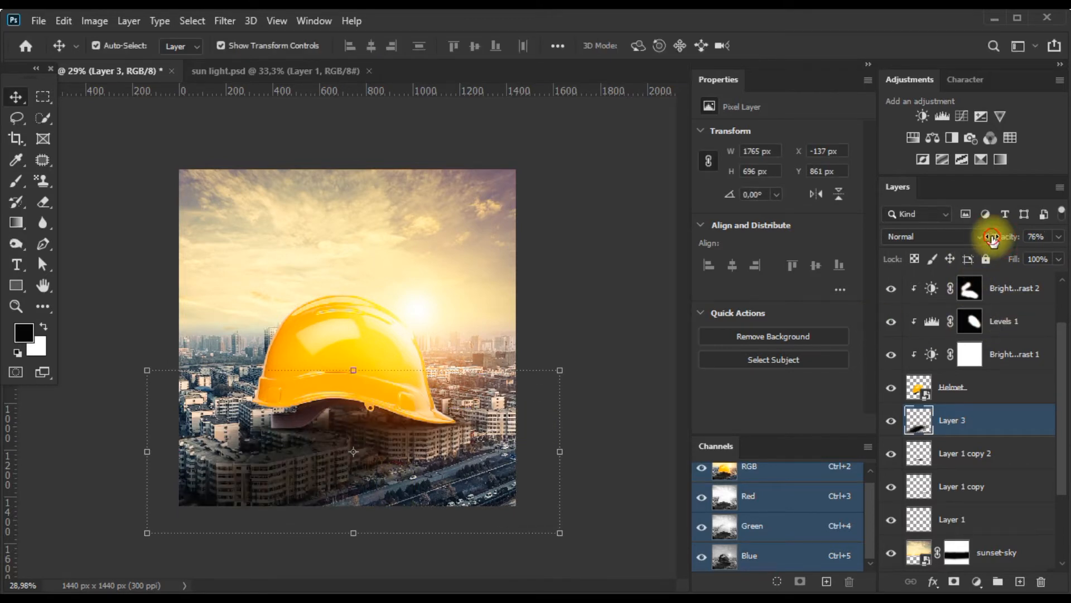
Split the shadow layer's Blend If underlying-layer black slider to 25 / 84 and slightly lower the layer's opacity.
{"action": "double_click", "coordinate": [1012, 418]}
{"action": "left_click_drag", "start_coordinate": [690, 386], "coordinate": [748, 390]}
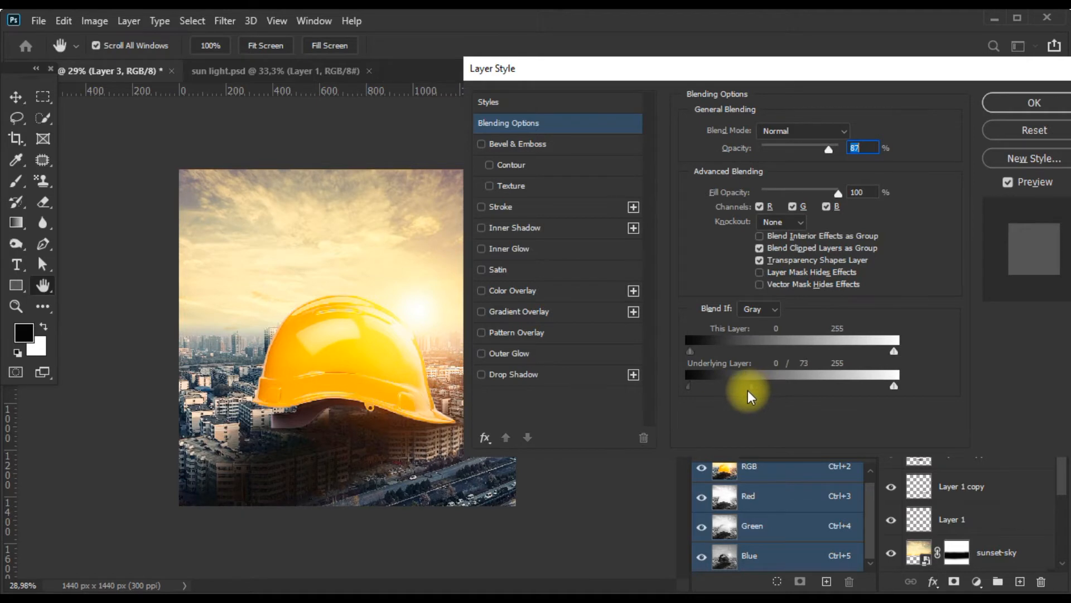
{"action": "mouse_move", "coordinate": [891, 387]}
{"action": "left_mouse_down"}
{"action": "mouse_move", "coordinate": [881, 387]}
{"action": "mouse_move", "coordinate": [893, 387]}
{"action": "left_mouse_up"}
{"action": "left_click_drag", "start_coordinate": [690, 386], "coordinate": [758, 384]}
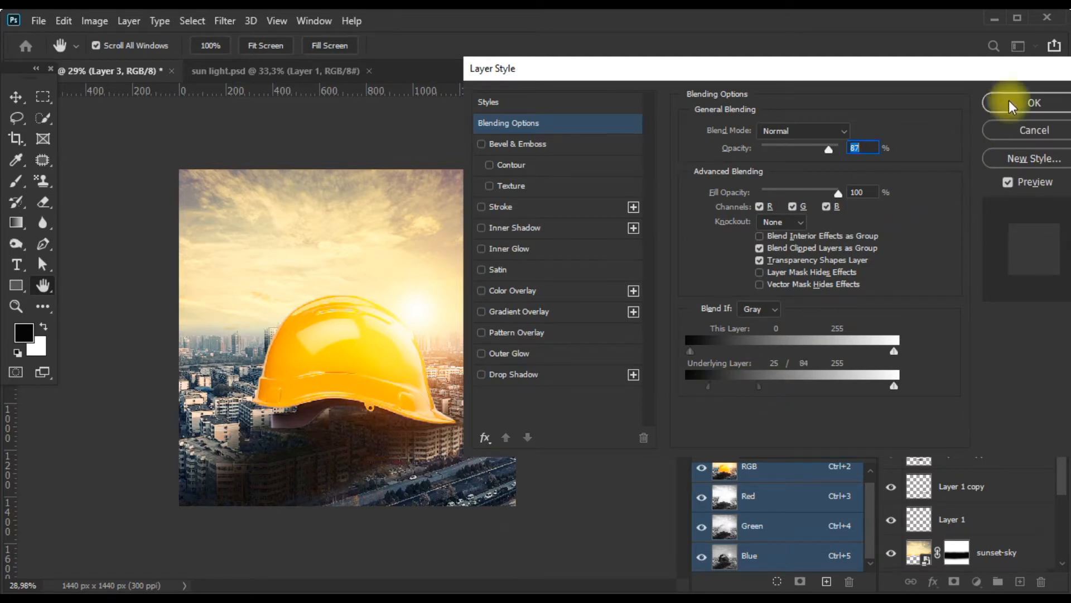
{"action": "left_click", "coordinate": [1009, 101]}
{"action": "left_click_drag", "start_coordinate": [1002, 234], "coordinate": [997, 236]}
{"action": "left_click", "coordinate": [647, 377]}
Examine how the helmet and its shadow blend with the city buildings.
{"action": "scroll", "coordinate": [403, 495], "scroll_direction": "up", "scroll_amount": 2}
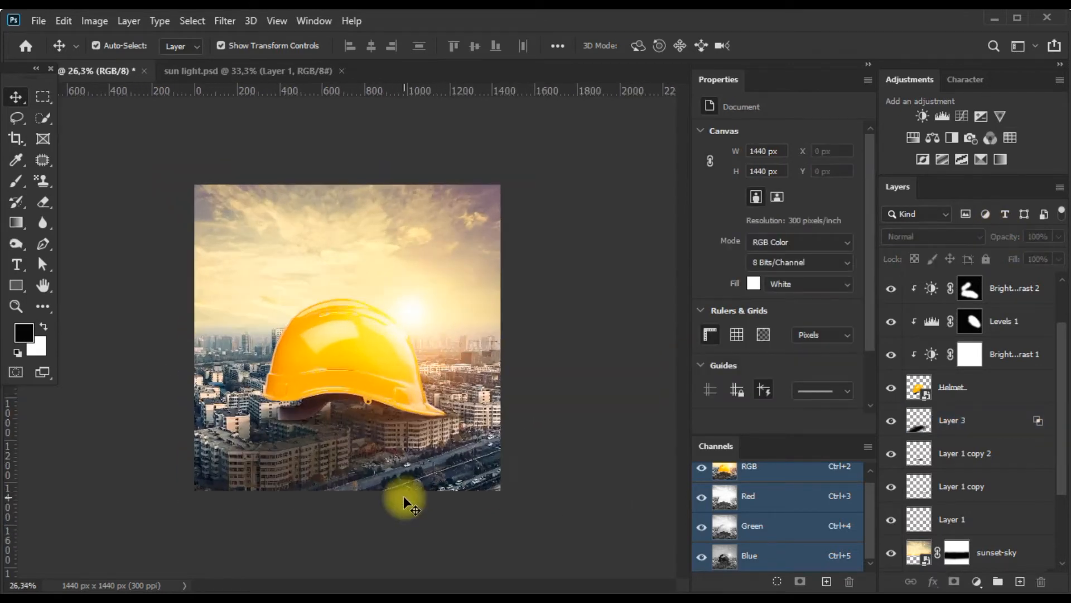
{"action": "scroll", "coordinate": [393, 472], "scroll_direction": "up", "scroll_amount": 2}
{"action": "scroll", "coordinate": [373, 467], "scroll_direction": "down", "scroll_amount": 4}
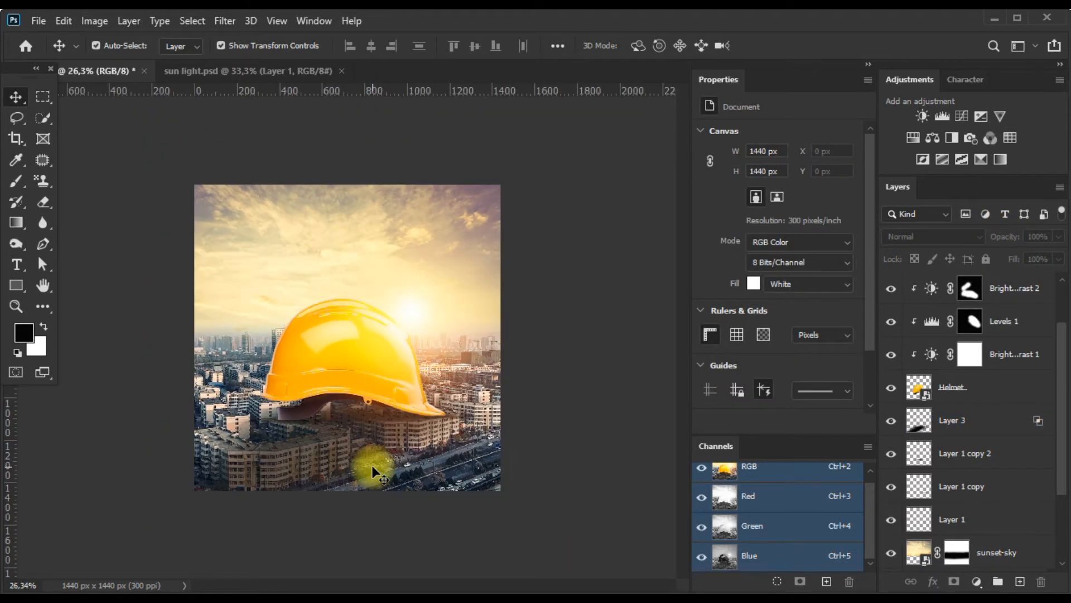
{"action": "scroll", "coordinate": [373, 467], "scroll_direction": "up", "scroll_amount": 2}
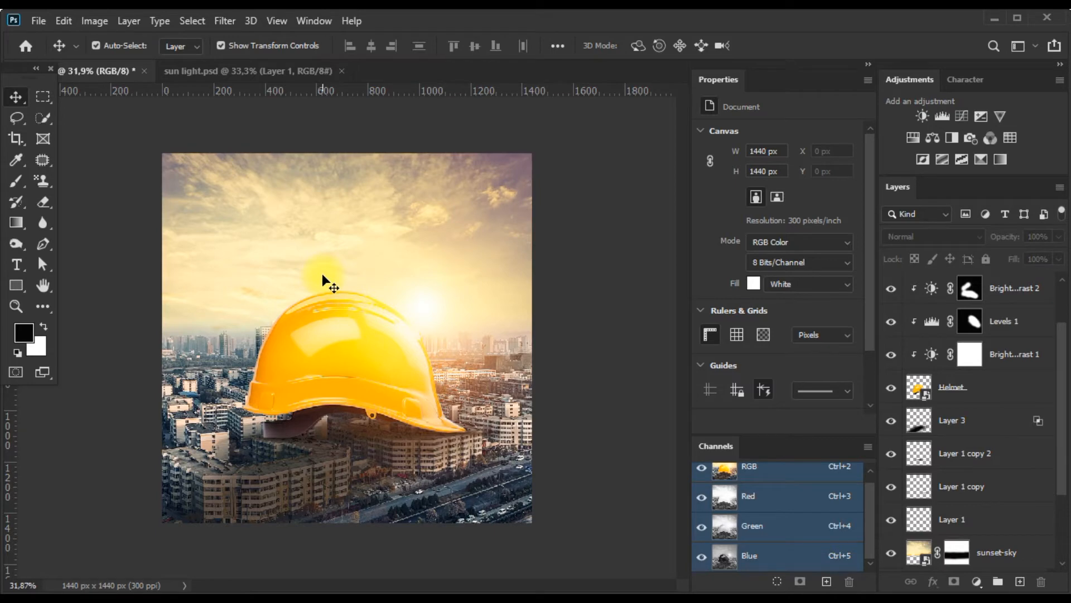
{"action": "scroll", "coordinate": [323, 273], "scroll_direction": "down", "scroll_amount": 1}
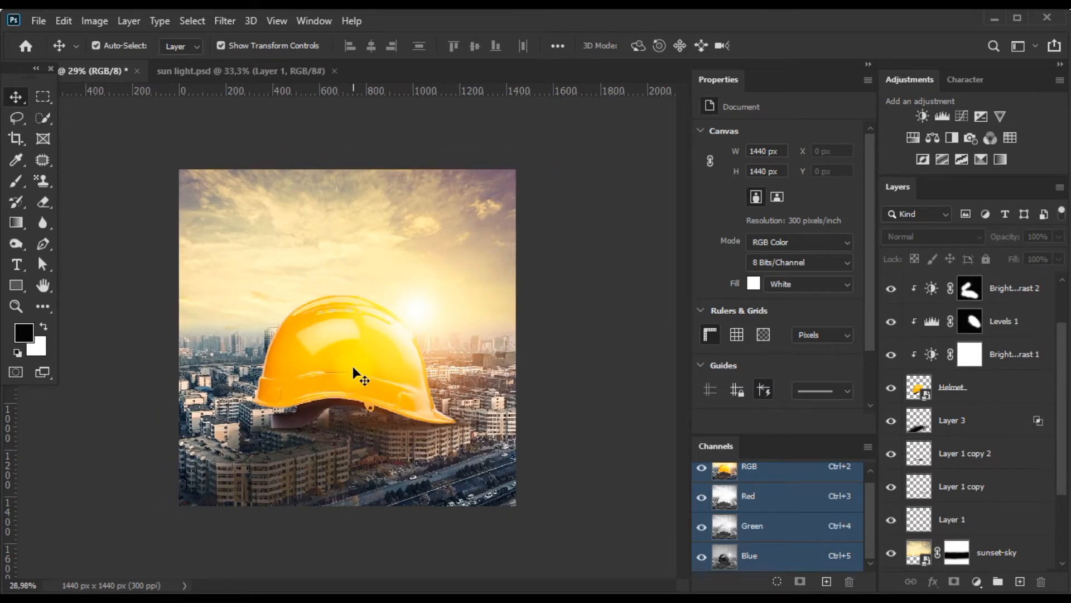
{"action": "scroll", "coordinate": [353, 366], "scroll_direction": "up", "scroll_amount": 1}
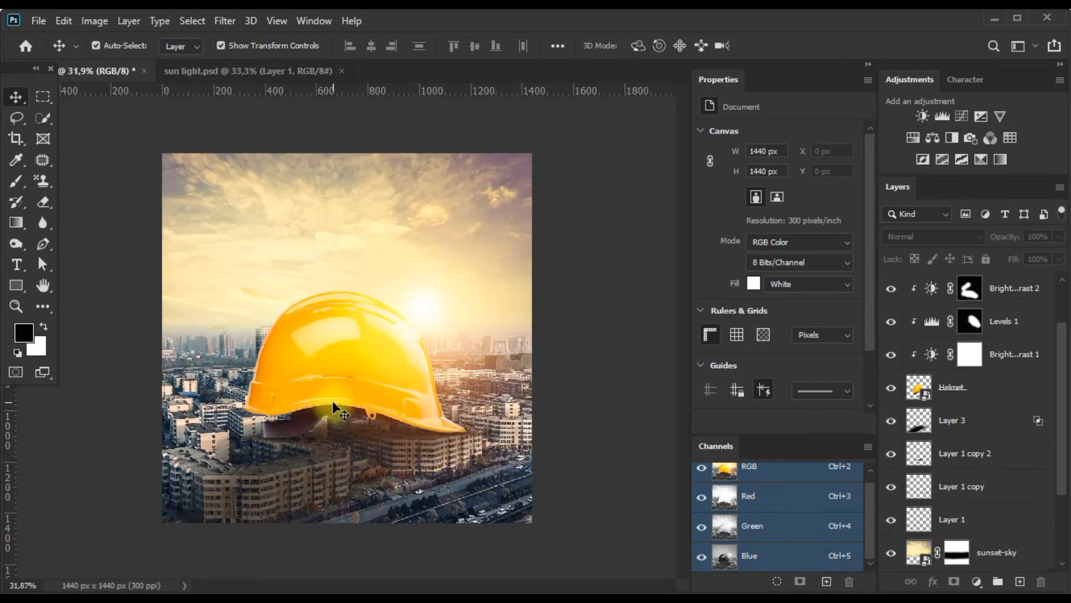
{"action": "scroll", "coordinate": [283, 322], "scroll_direction": "up", "scroll_amount": 1}
{"action": "scroll", "coordinate": [270, 398], "scroll_direction": "down", "scroll_amount": 1}
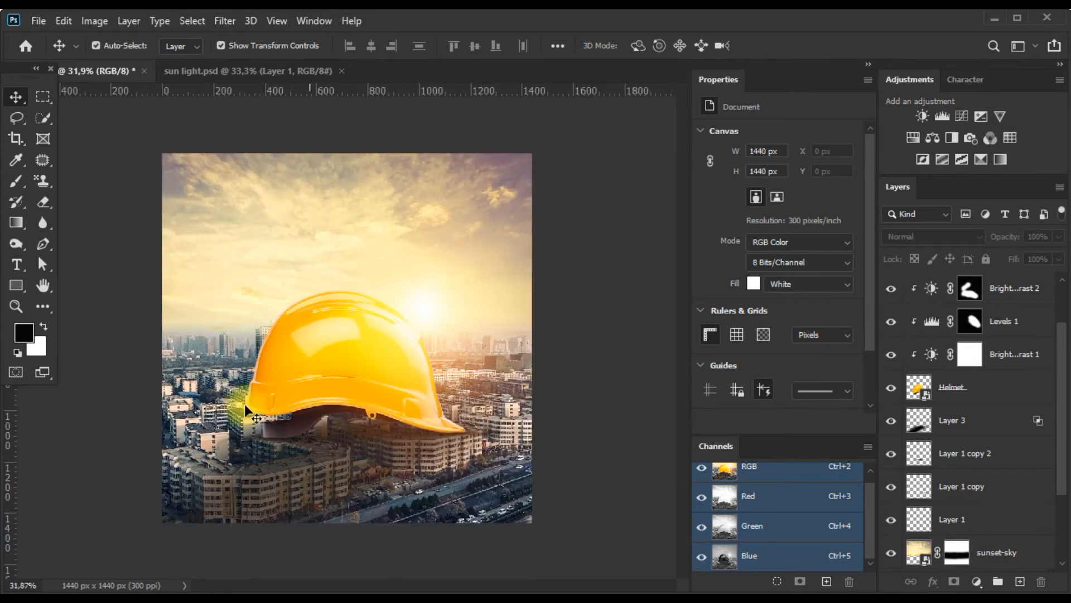
Create a new empty layer directly above the Color Balance 1 layer.
{"action": "scroll", "coordinate": [947, 360], "scroll_direction": "up", "scroll_amount": 2}
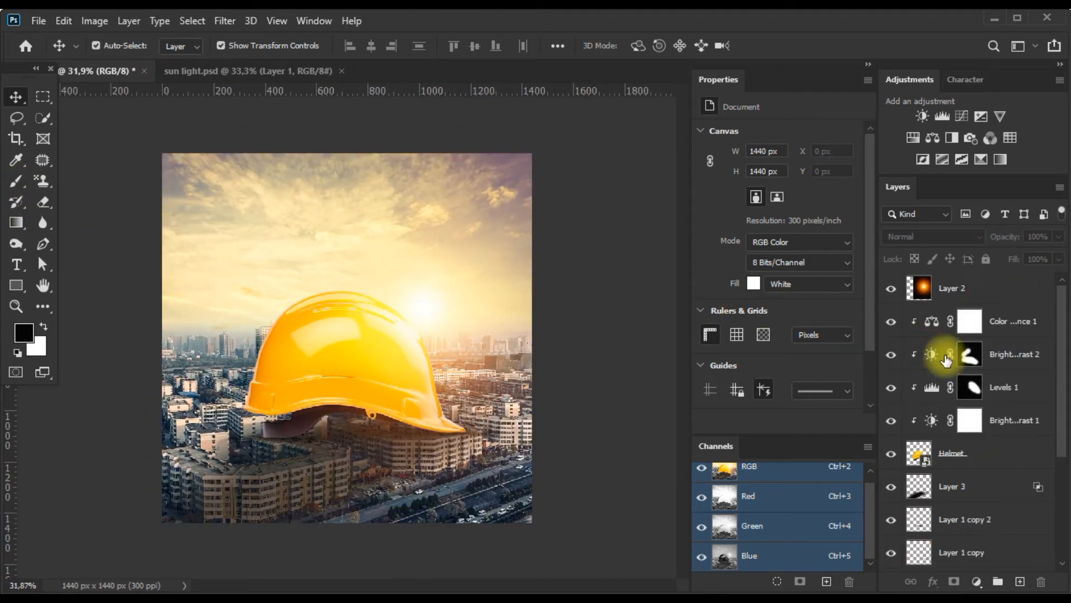
{"action": "left_click", "coordinate": [1018, 326]}
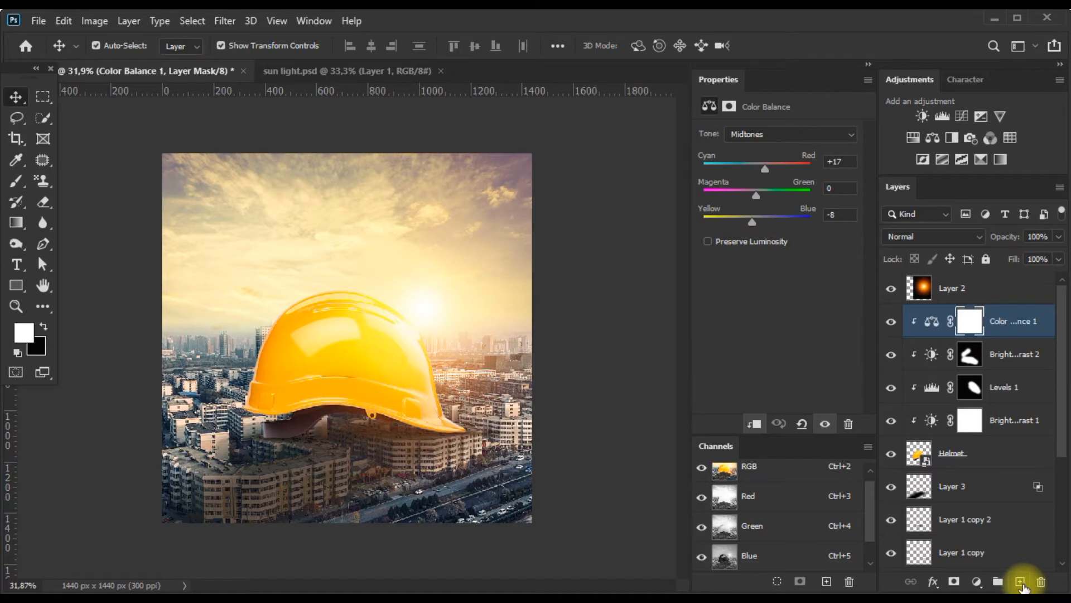
{"action": "left_click", "coordinate": [1020, 582]}
Choose a cloud brush from the Clouds-by-Mila set, size it to 943 px, and undo a trial stamp near the helmet.
{"action": "left_click", "coordinate": [18, 183]}
{"action": "right_click", "coordinate": [524, 315]}
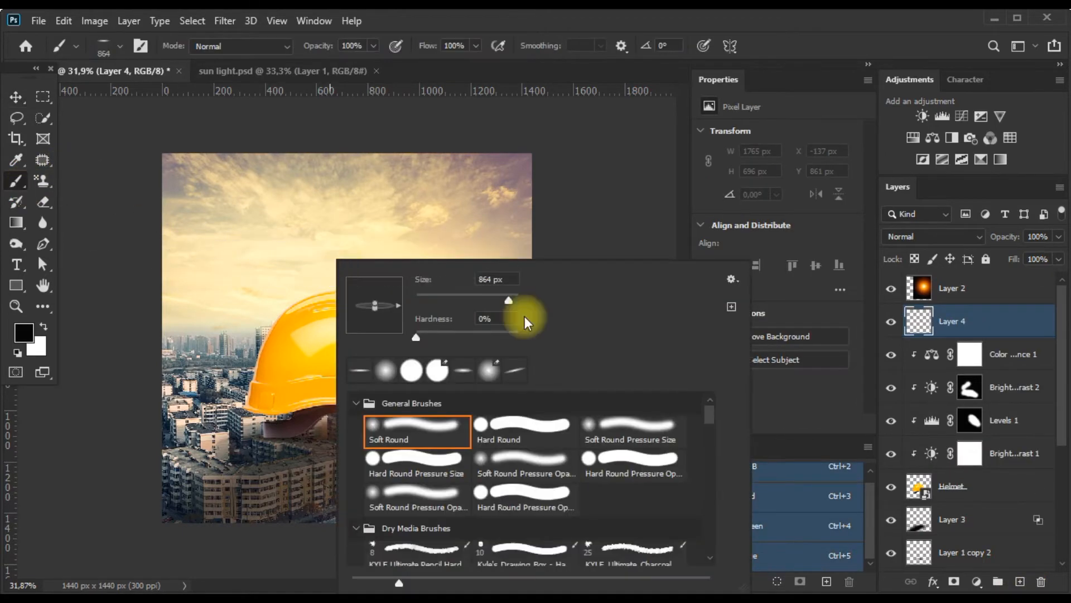
{"action": "mouse_move", "coordinate": [715, 419]}
{"action": "left_mouse_down"}
{"action": "mouse_move", "coordinate": [738, 534]}
{"action": "mouse_move", "coordinate": [734, 461]}
{"action": "left_mouse_up"}
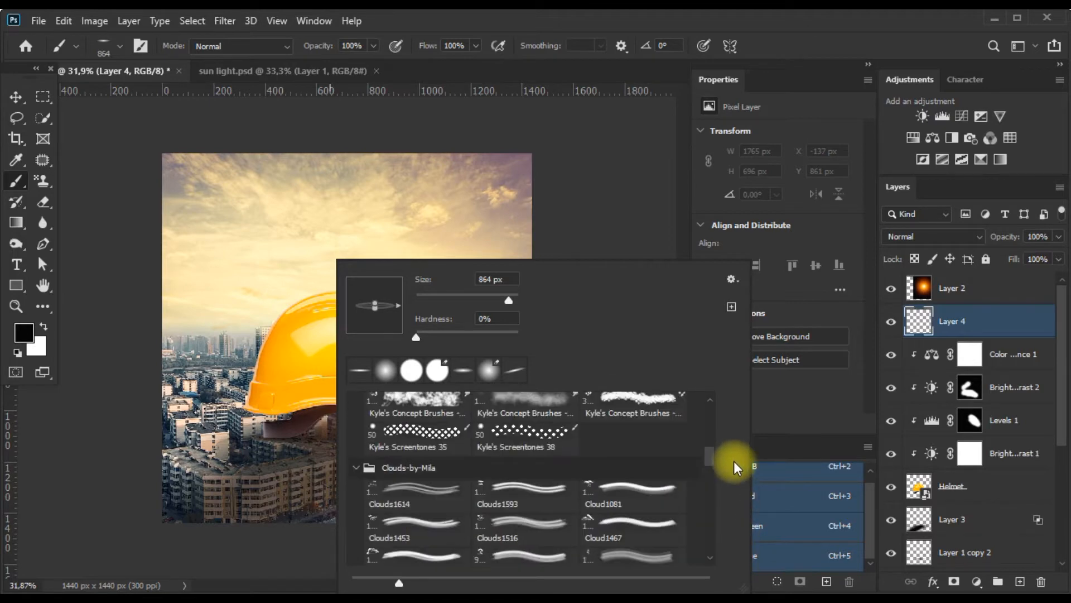
{"action": "scroll", "coordinate": [522, 481], "scroll_direction": "down", "scroll_amount": 3}
{"action": "left_click", "coordinate": [431, 517]}
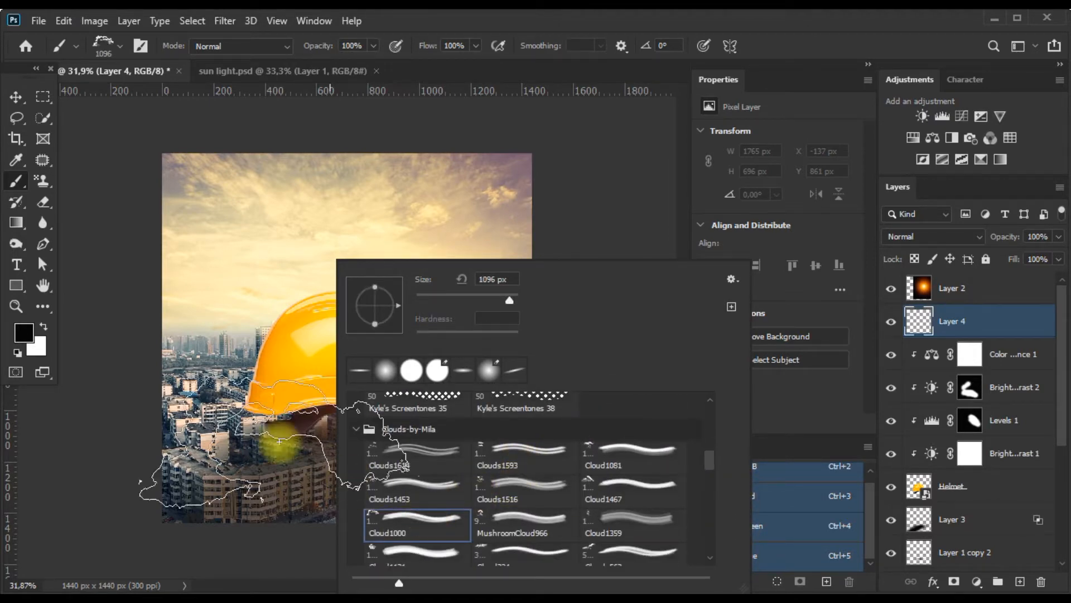
{"action": "left_click", "coordinate": [428, 554]}
{"action": "scroll", "coordinate": [558, 502], "scroll_direction": "down", "scroll_amount": 5}
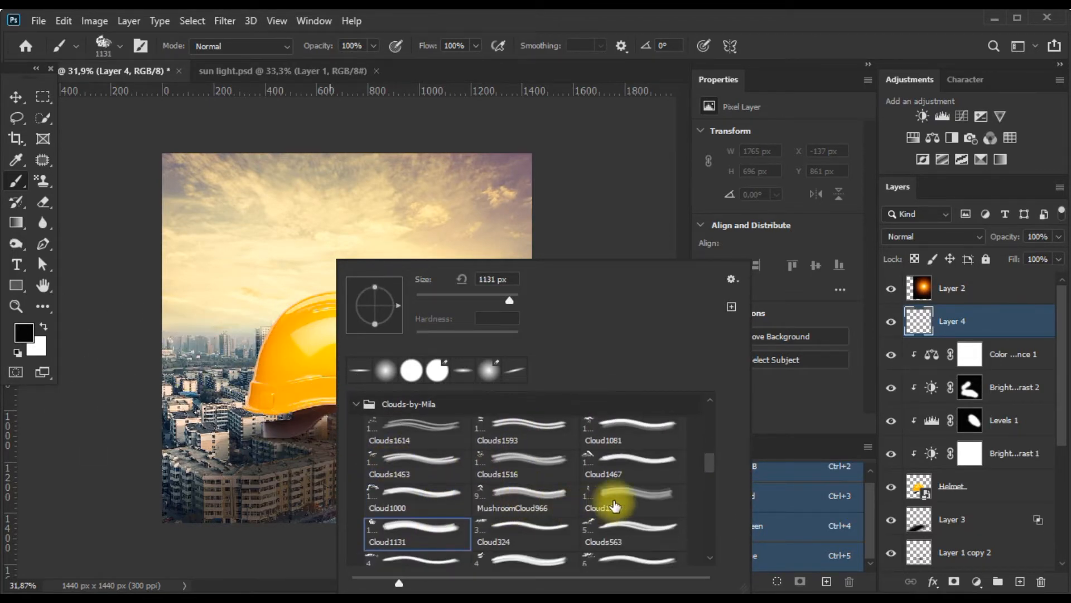
{"action": "left_click_drag", "start_coordinate": [262, 374], "coordinate": [321, 381]}
{"action": "left_click", "coordinate": [309, 412]}
{"action": "key", "text": "ctrl+z"}
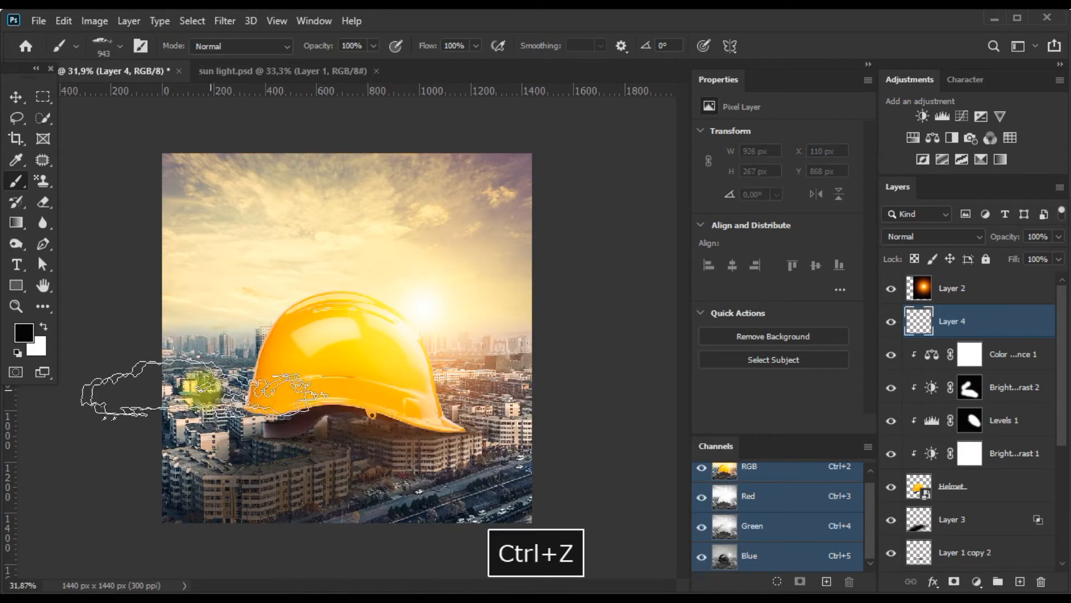
Set the foreground color to pale yellow, #fffbc9.
{"action": "left_click", "coordinate": [44, 326]}
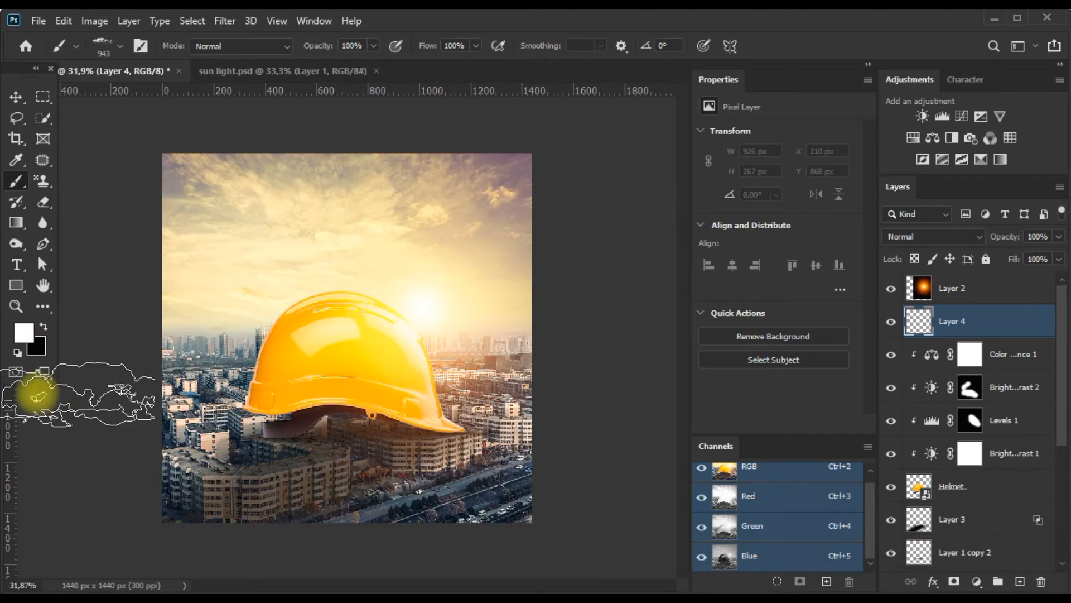
{"action": "left_click", "coordinate": [23, 333]}
{"action": "left_click", "coordinate": [406, 311]}
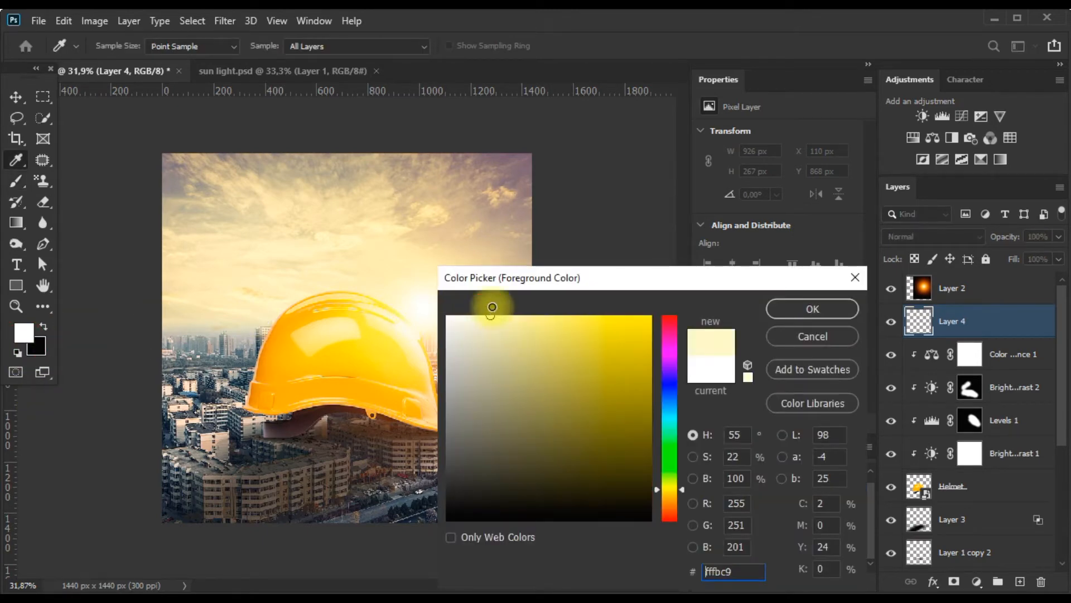
{"action": "left_click", "coordinate": [813, 309]}
Try stamping pale yellow clouds over the buildings near the helmet, enlarge the brush to 1815 px, and undo the stamps.
{"action": "left_click", "coordinate": [235, 418]}
{"action": "key", "text": "ctrl+z"}
{"action": "mouse_move", "coordinate": [277, 454]}
{"action": "left_mouse_down"}
{"action": "mouse_move", "coordinate": [303, 469]}
{"action": "mouse_move", "coordinate": [445, 478]}
{"action": "left_mouse_up"}
{"action": "left_click", "coordinate": [279, 460]}
{"action": "key", "text": "ctrl+z"}
Switch to the Cloud1467 brush, undo a trial stamp over the buildings, and reduce the brush size to 890 px.
{"action": "right_click", "coordinate": [304, 402]}
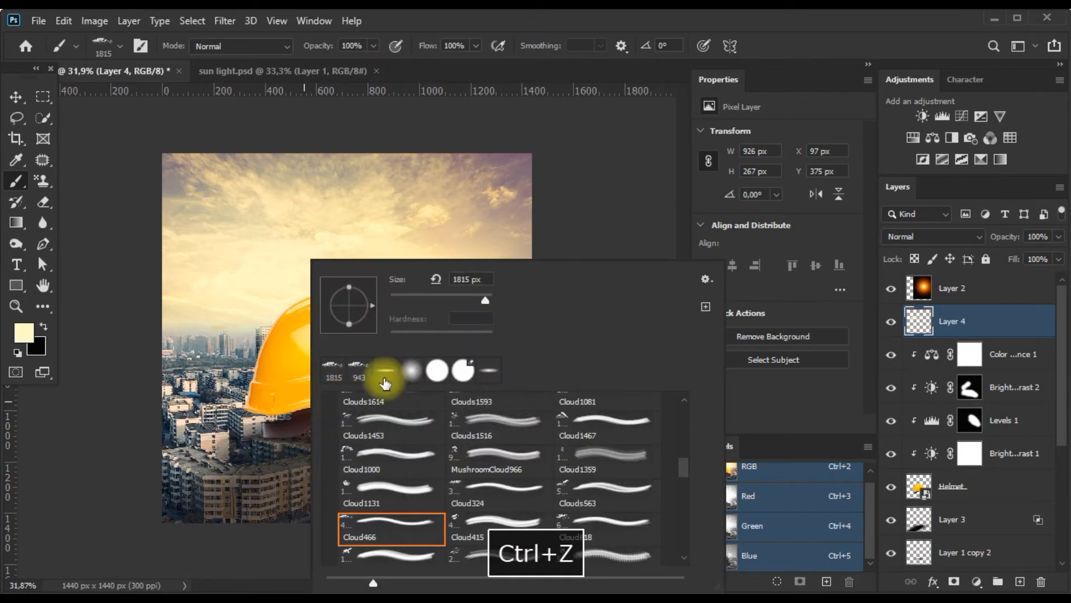
{"action": "scroll", "coordinate": [547, 509], "scroll_direction": "up", "scroll_amount": 1}
{"action": "left_click", "coordinate": [578, 440]}
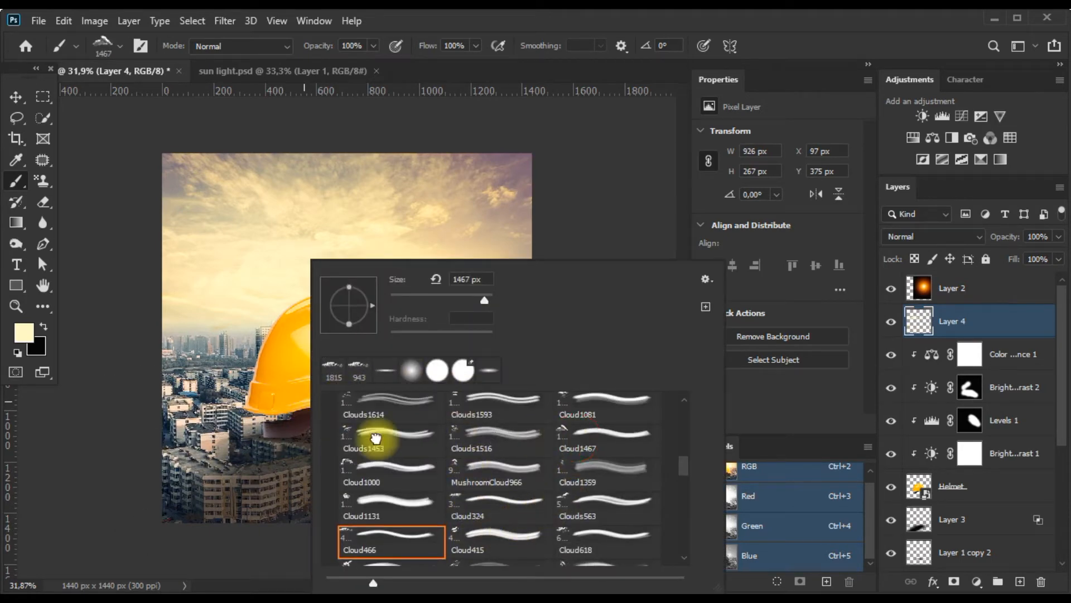
{"action": "left_click", "coordinate": [205, 439]}
{"action": "key", "text": "ctrl+z"}
{"action": "left_click_drag", "start_coordinate": [235, 458], "coordinate": [158, 470]}
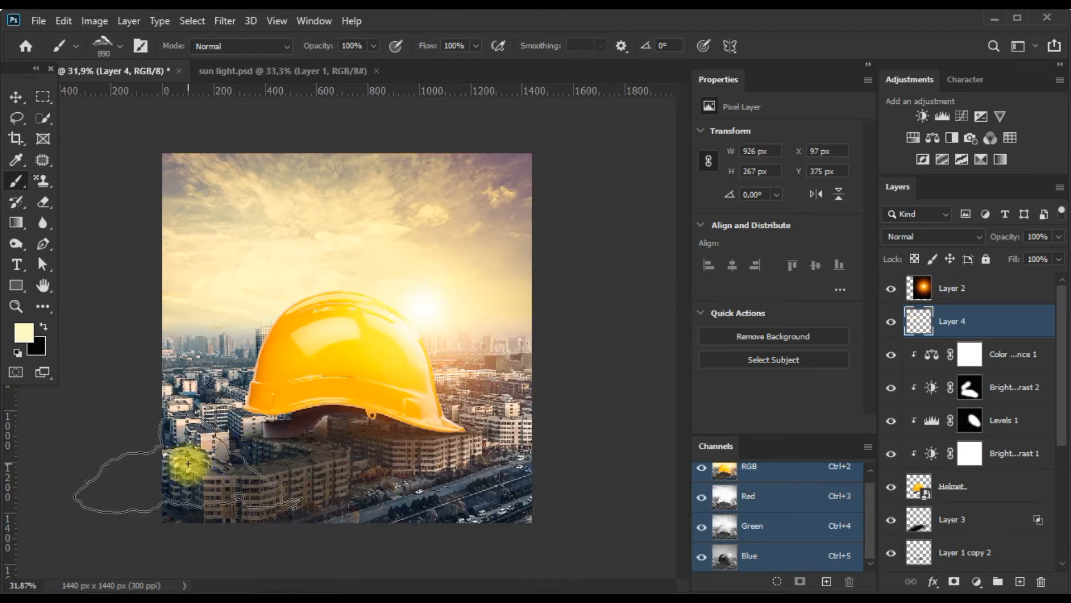
Stamp clouds at 50% brush opacity around the helmet, over the skyline and the buildings on both sides.
{"action": "key", "text": "5"}
{"action": "left_click", "coordinate": [219, 453]}
{"action": "key", "text": "ctrl+z"}
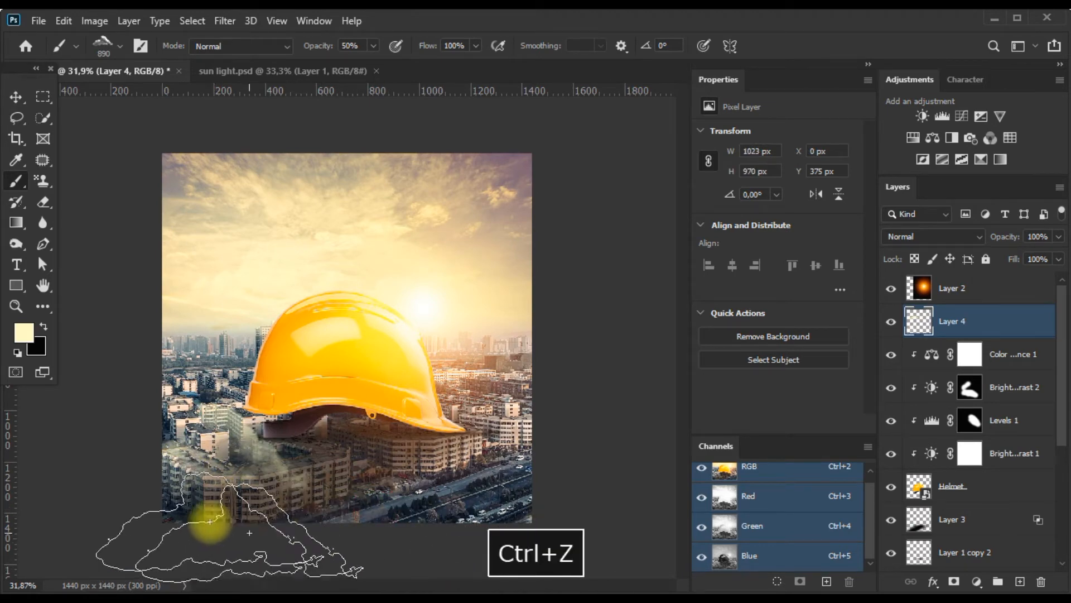
{"action": "left_click", "coordinate": [265, 290]}
{"action": "left_click", "coordinate": [427, 326]}
{"action": "left_click", "coordinate": [500, 419]}
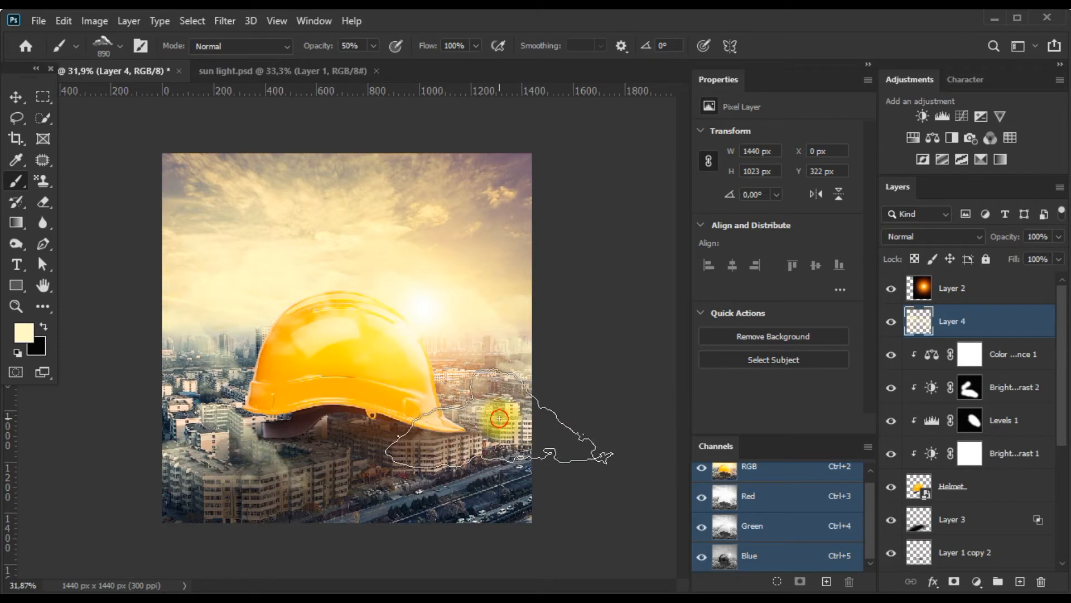
Try stamping clouds over the streets along the lower edge of the image, and undo those stamps.
{"action": "left_click", "coordinate": [560, 484]}
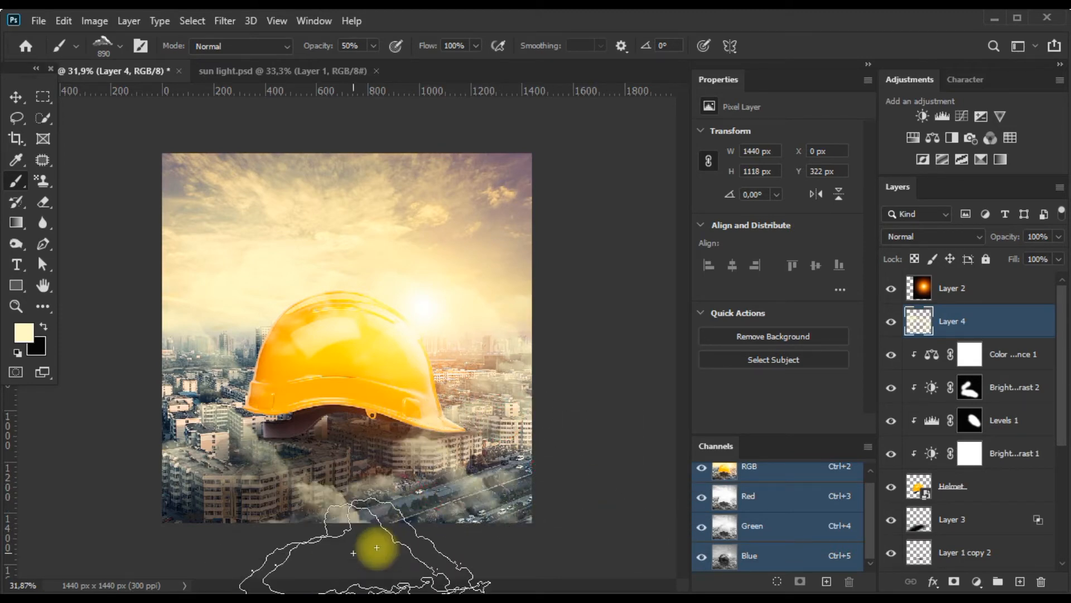
{"action": "key", "text": "ctrl+z"}
{"action": "key", "text": "ctrl+z"}
{"action": "key", "text": "ctrl+z"}
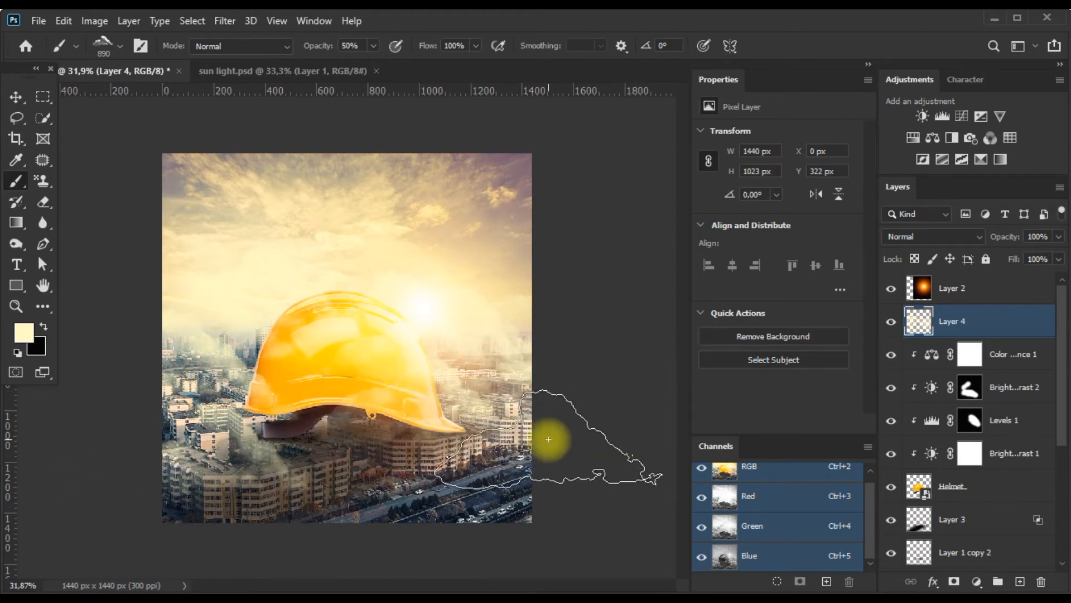
Stamp faint clouds over the streets at 10% brush opacity, and add a layer mask to the cloud layer.
{"action": "key", "text": "2"}
{"action": "key", "text": "1"}
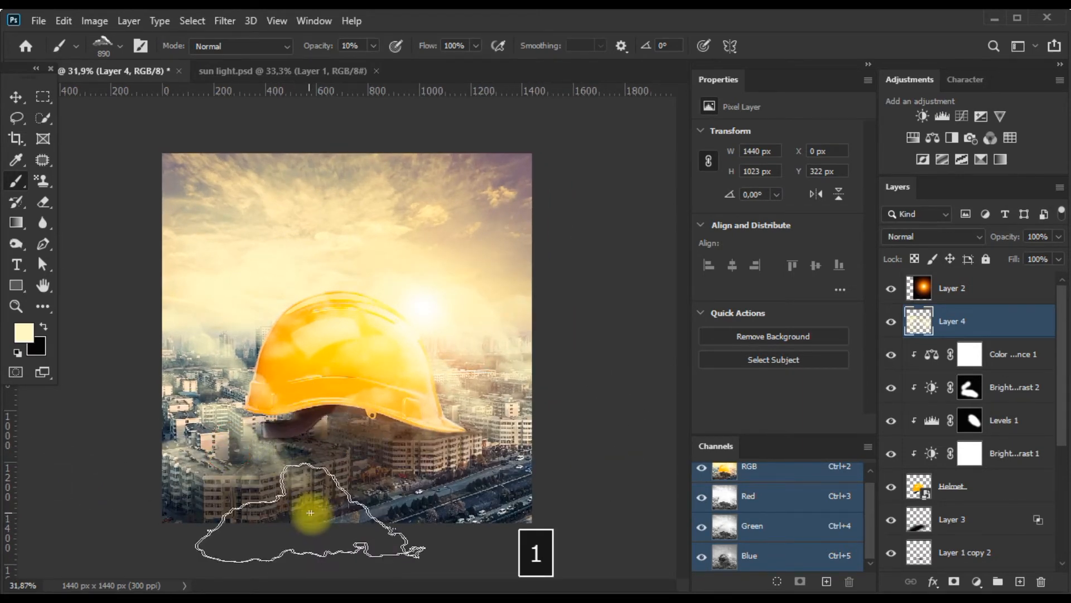
{"action": "left_click", "coordinate": [409, 518]}
{"action": "scroll", "coordinate": [402, 448], "scroll_direction": "down", "scroll_amount": 1}
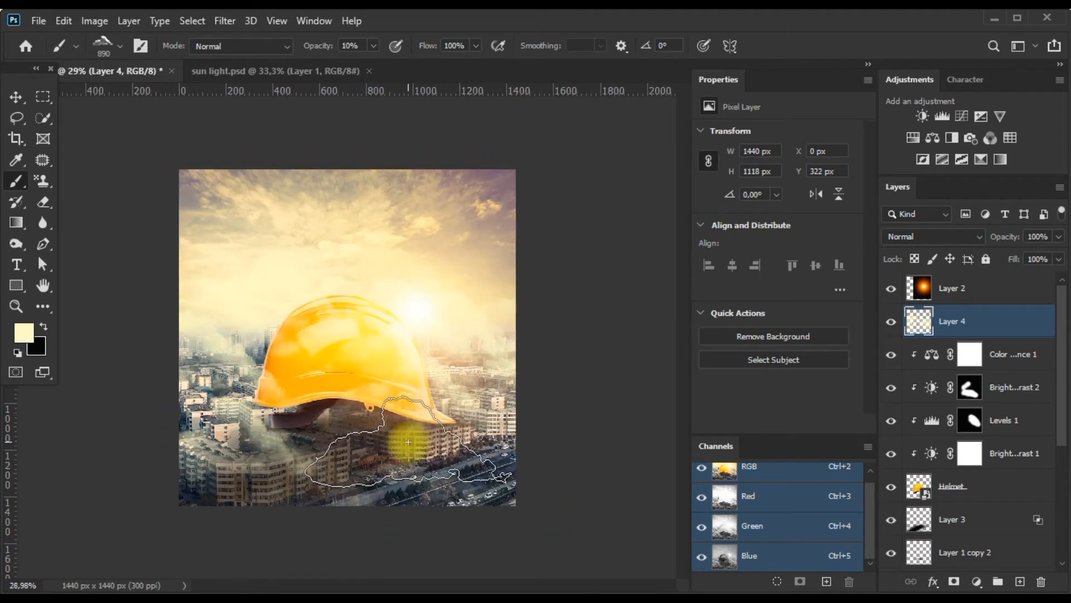
{"action": "scroll", "coordinate": [410, 445], "scroll_direction": "up", "scroll_amount": 2}
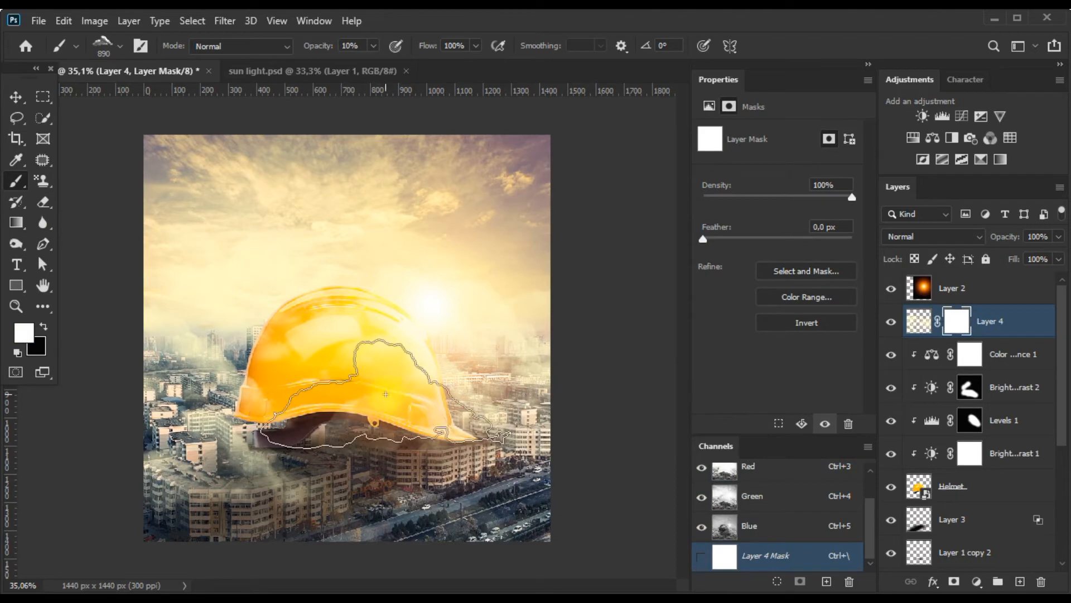
Paint black on the cloud layer's mask with the cloud brush at 10% opacity to thin the clouds over the helmet and buildings beneath it.
{"action": "key", "text": "shift+x"}
{"action": "mouse_move", "coordinate": [327, 449]}
{"action": "left_mouse_down"}
{"action": "mouse_move", "coordinate": [277, 434]}
{"action": "mouse_move", "coordinate": [282, 456]}
{"action": "mouse_move", "coordinate": [259, 453]}
{"action": "mouse_move", "coordinate": [243, 427]}
{"action": "mouse_move", "coordinate": [254, 412]}
{"action": "mouse_move", "coordinate": [225, 371]}
{"action": "mouse_move", "coordinate": [214, 398]}
{"action": "mouse_move", "coordinate": [239, 442]}
{"action": "mouse_move", "coordinate": [355, 351]}
{"action": "mouse_move", "coordinate": [319, 341]}
{"action": "mouse_move", "coordinate": [310, 319]}
{"action": "mouse_move", "coordinate": [402, 404]}
{"action": "mouse_move", "coordinate": [416, 448]}
{"action": "mouse_move", "coordinate": [376, 458]}
{"action": "mouse_move", "coordinate": [394, 438]}
{"action": "left_mouse_up"}
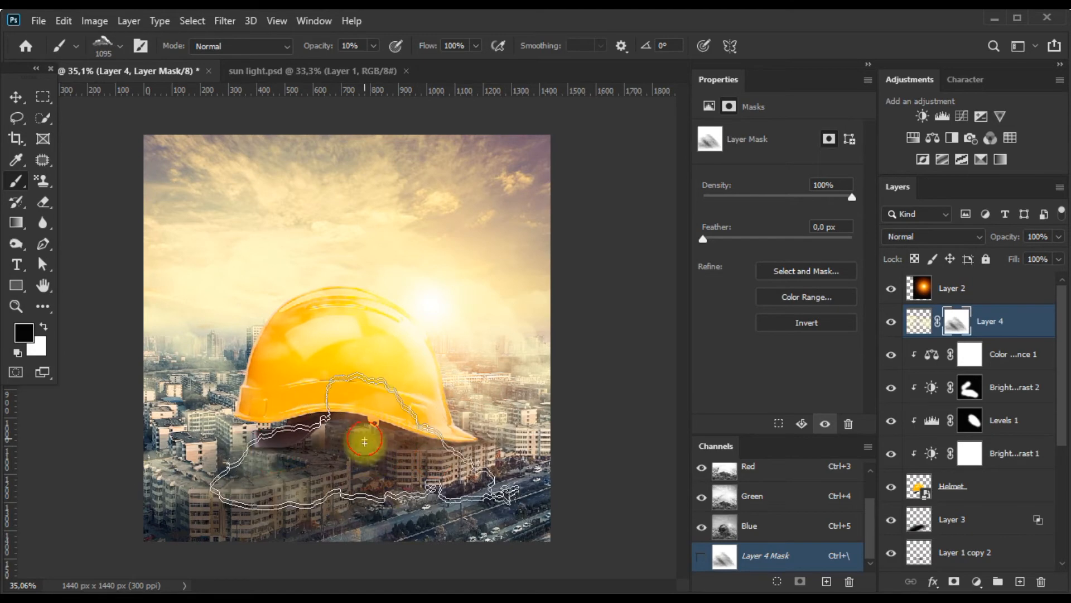
{"action": "scroll", "coordinate": [294, 423], "scroll_direction": "down", "scroll_amount": 3}
{"action": "scroll", "coordinate": [295, 423], "scroll_direction": "up", "scroll_amount": 2}
{"action": "scroll", "coordinate": [359, 451], "scroll_direction": "up", "scroll_amount": 2}
{"action": "scroll", "coordinate": [350, 455], "scroll_direction": "down", "scroll_amount": 2}
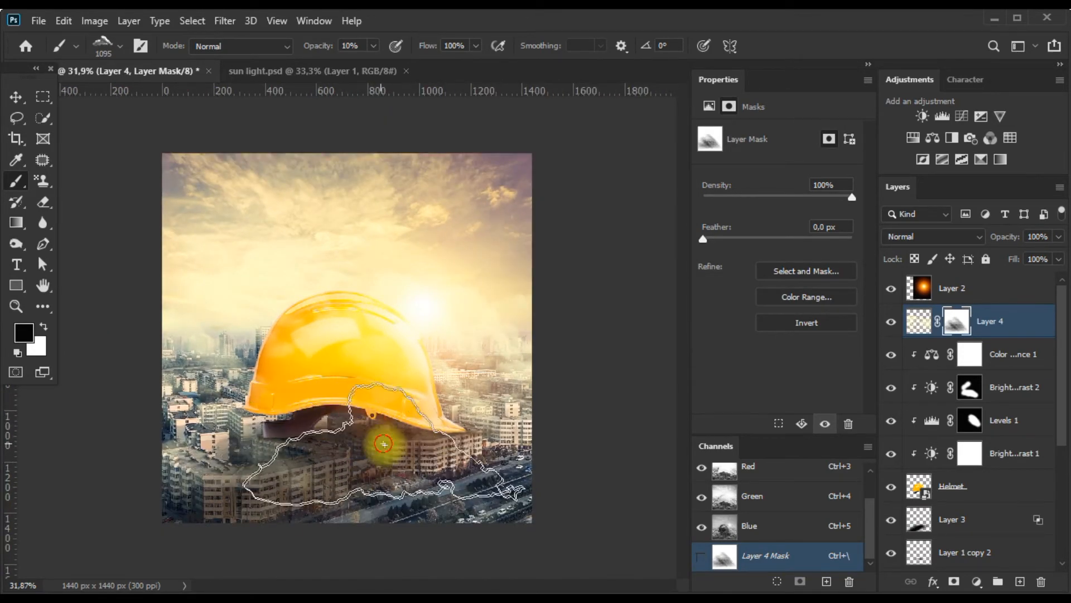
{"action": "scroll", "coordinate": [329, 335], "scroll_direction": "up", "scroll_amount": 2}
{"action": "scroll", "coordinate": [327, 333], "scroll_direction": "down", "scroll_amount": 1}
Start a text layer directly above the Color Balance 1 layer, size it to 43.53 pt, and position it over the sky.
{"action": "left_click", "coordinate": [16, 96]}
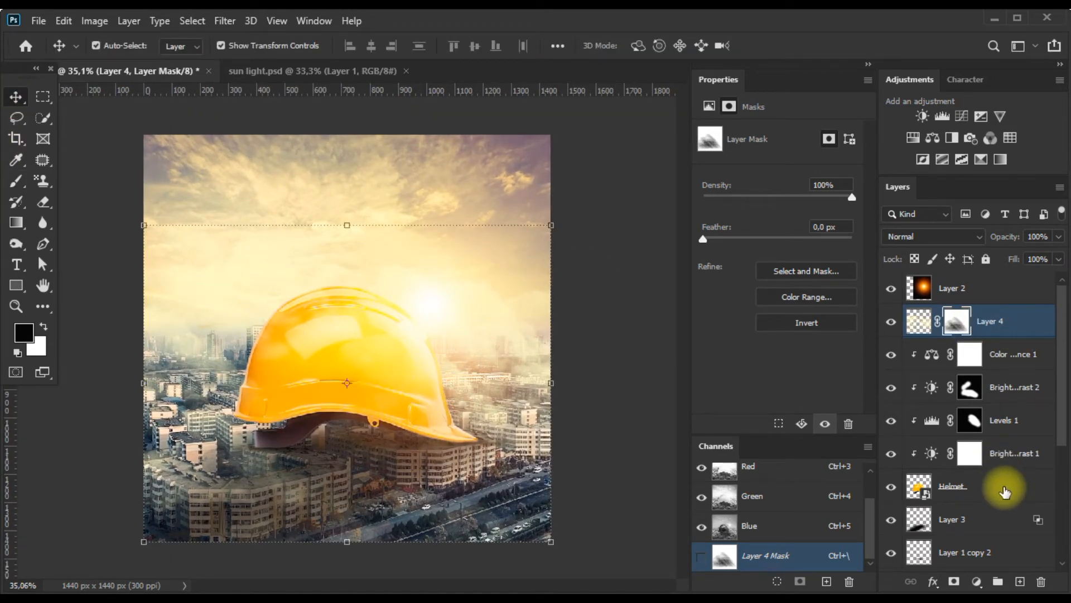
{"action": "left_click", "coordinate": [1002, 353]}
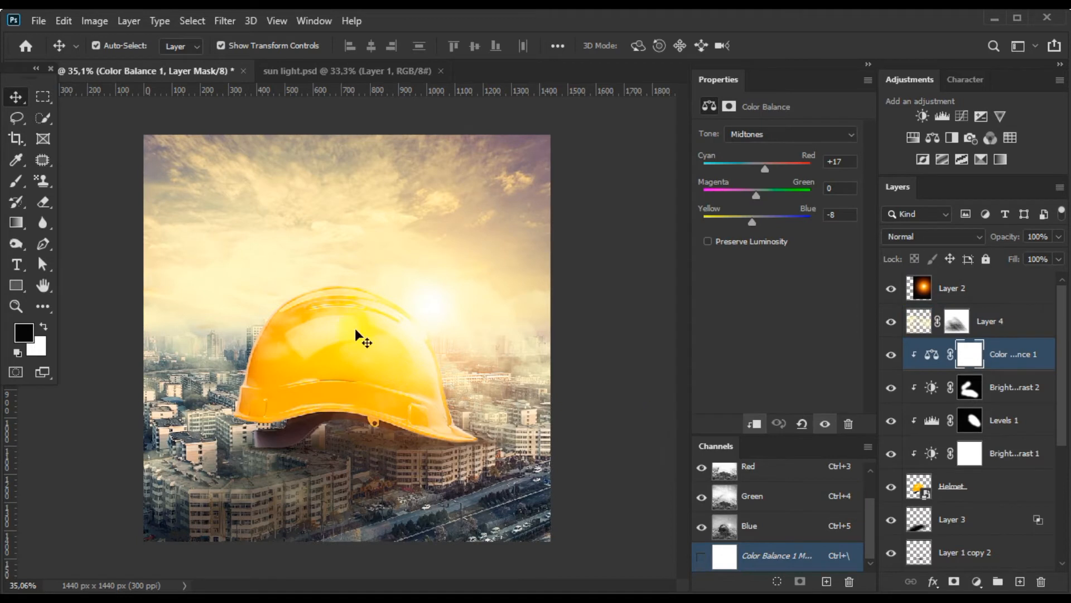
{"action": "left_click", "coordinate": [15, 265]}
{"action": "left_click", "coordinate": [290, 235]}
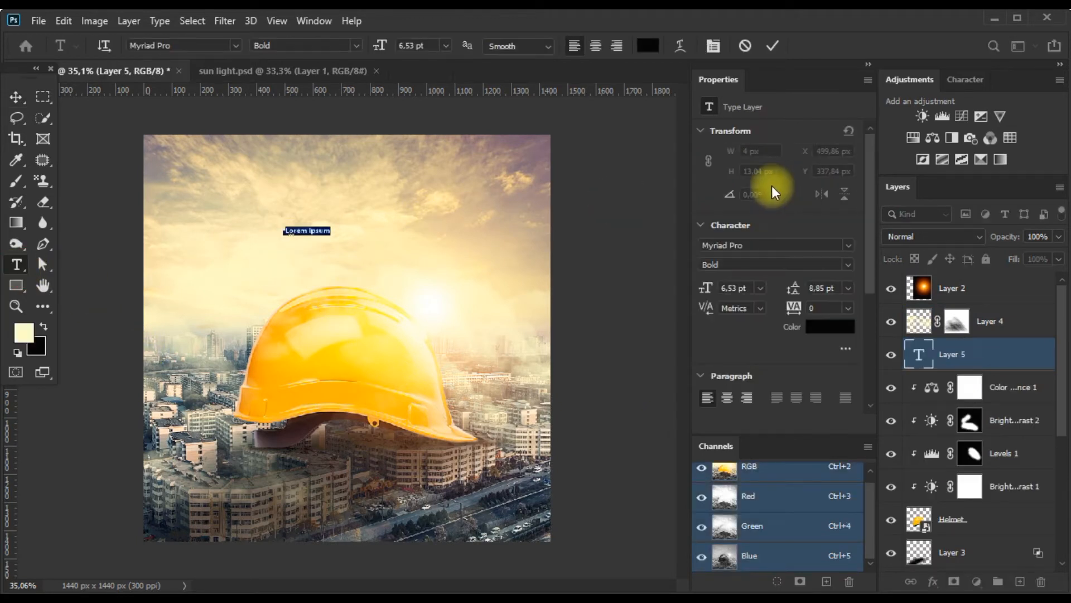
{"action": "left_click_drag", "start_coordinate": [708, 285], "coordinate": [739, 287]}
{"action": "left_click_drag", "start_coordinate": [459, 289], "coordinate": [390, 282]}
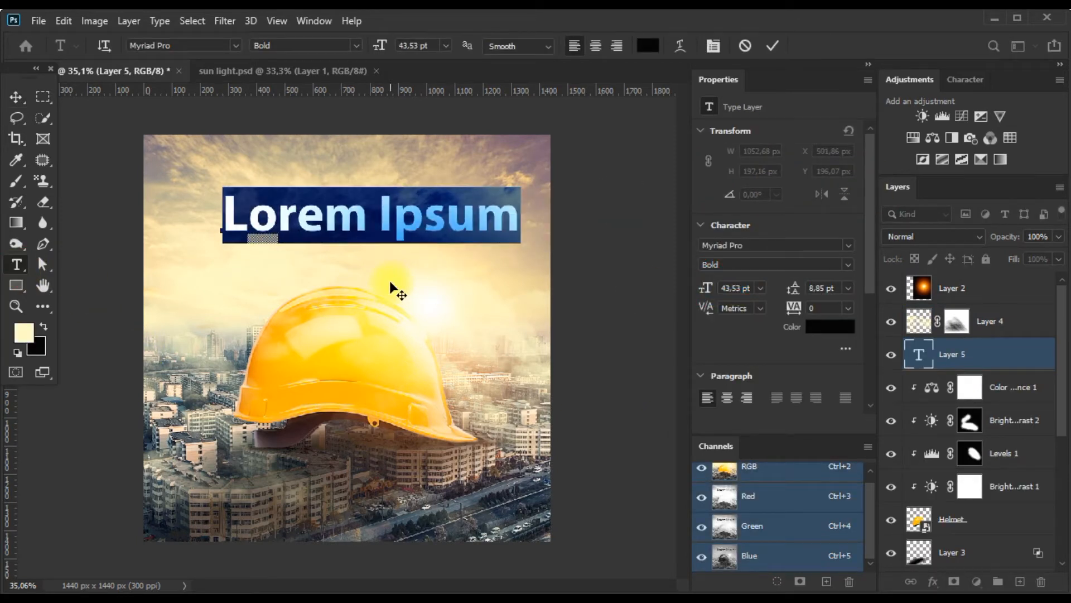
Replace the placeholder text with the first line "o’z uyingni".
{"action": "type", "text": "o'z o"}
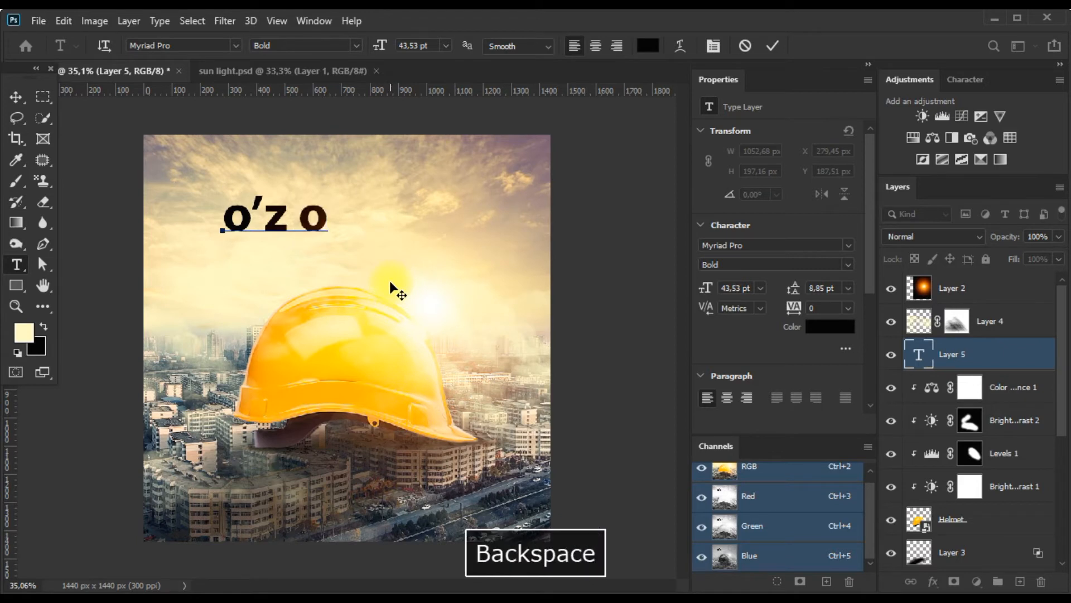
{"action": "key", "text": "BackSpace"}
{"action": "type", "text": "uyingni"}
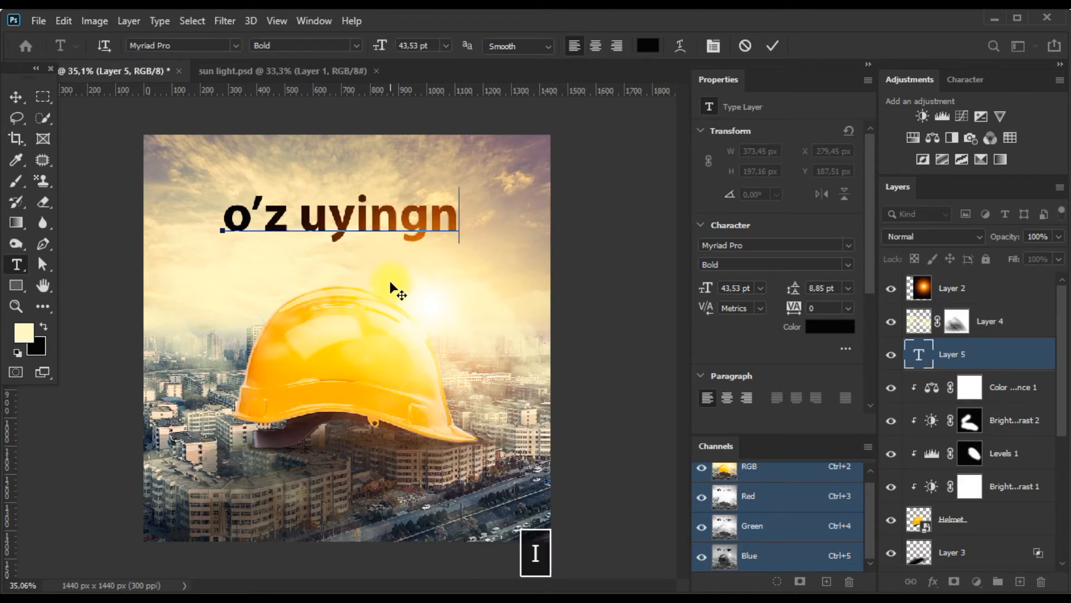
{"action": "key", "text": "Return"}
{"action": "type", "text": "o"}
{"action": "key", "text": "BackSpace"}
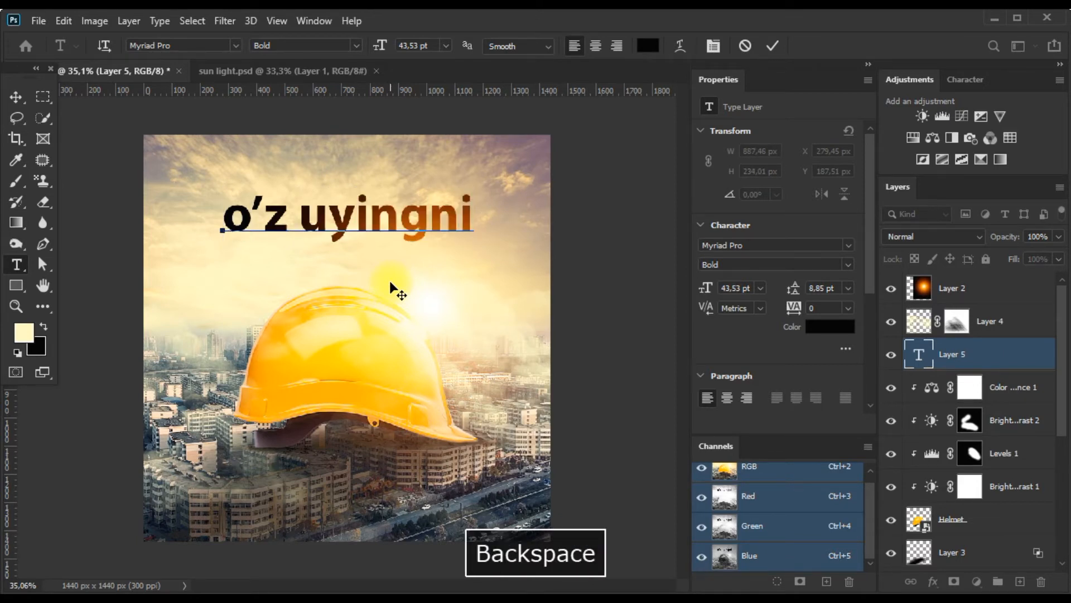
Set the text leading to 54.85 pt and add the second line "o’zing qo’r".
{"action": "key", "text": "ctrl+a"}
{"action": "left_click", "coordinate": [817, 287]}
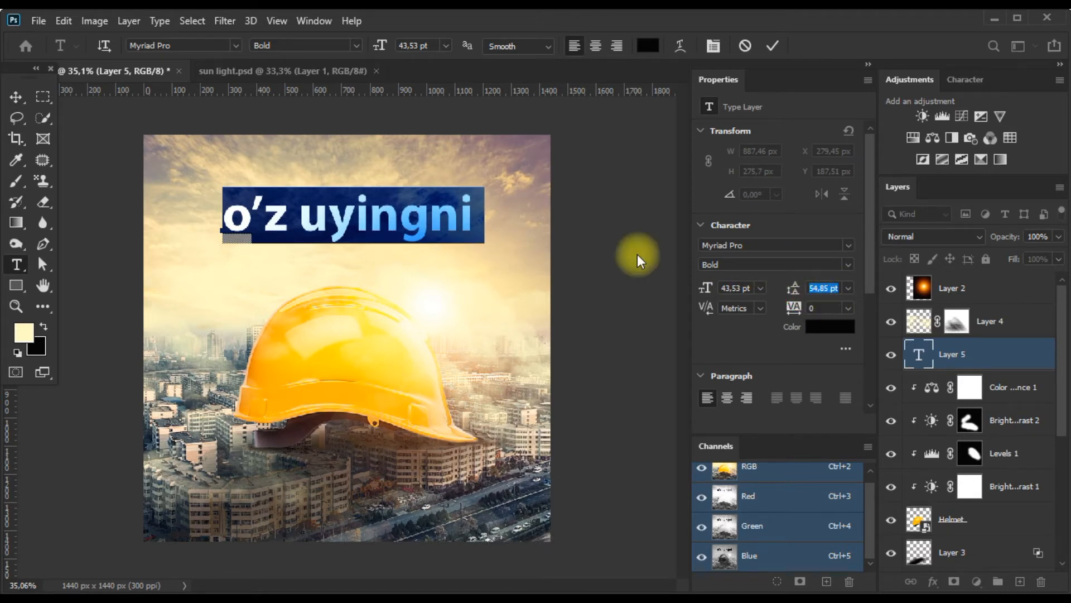
{"action": "left_click", "coordinate": [478, 221]}
{"action": "key", "text": "Return"}
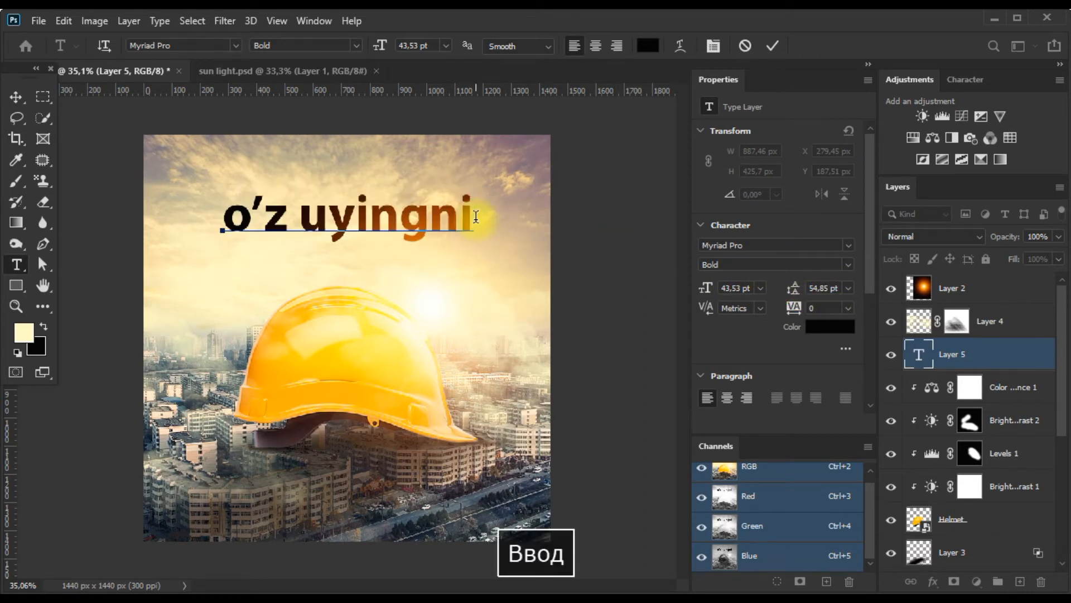
{"action": "type", "text": "o’zing q"}
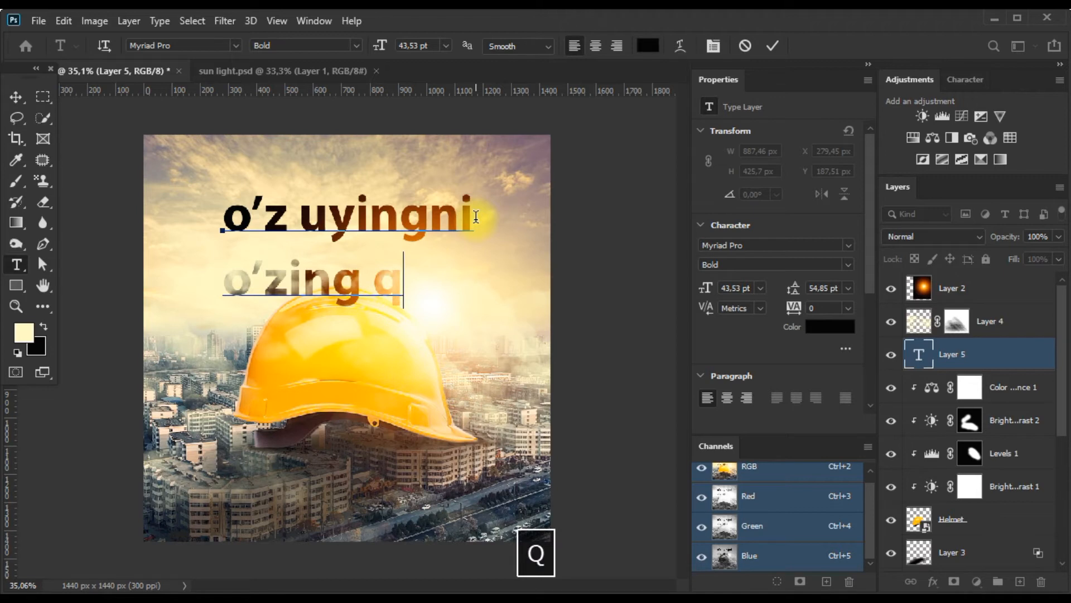
{"action": "type", "text": "r"}
{"action": "key", "text": "BackSpace"}
{"action": "type", "text": "o’"}
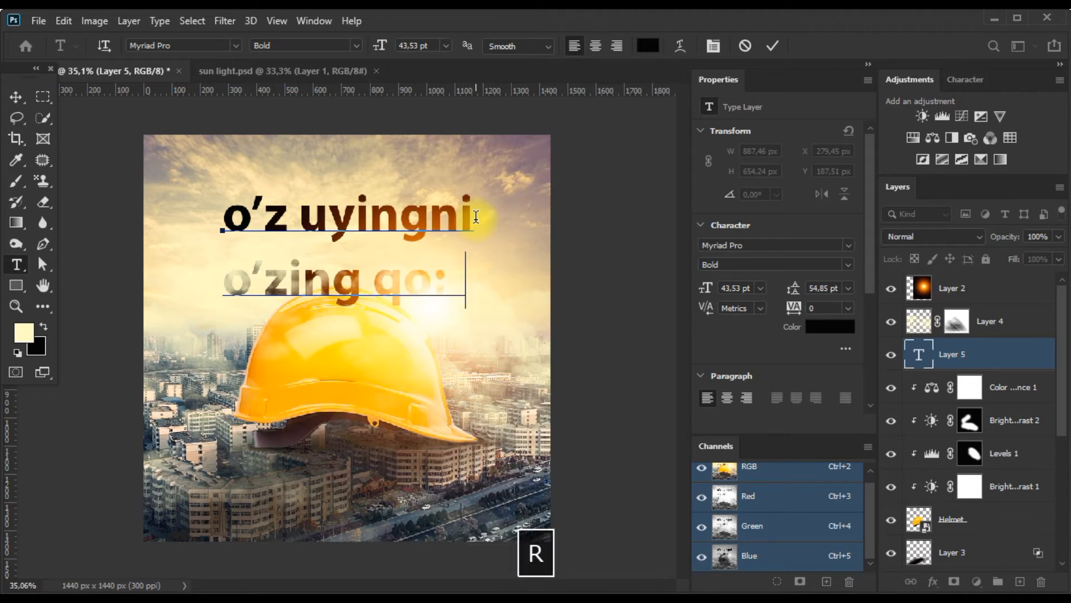
{"action": "type", "text": ":r"}
{"action": "key", "text": "BackSpace"}
{"action": "key", "text": "BackSpace"}
{"action": "type", "text": "'r"}
Apply All Caps to both text lines and set their leading to 35.85 pt.
{"action": "key", "text": "ctrl+a"}
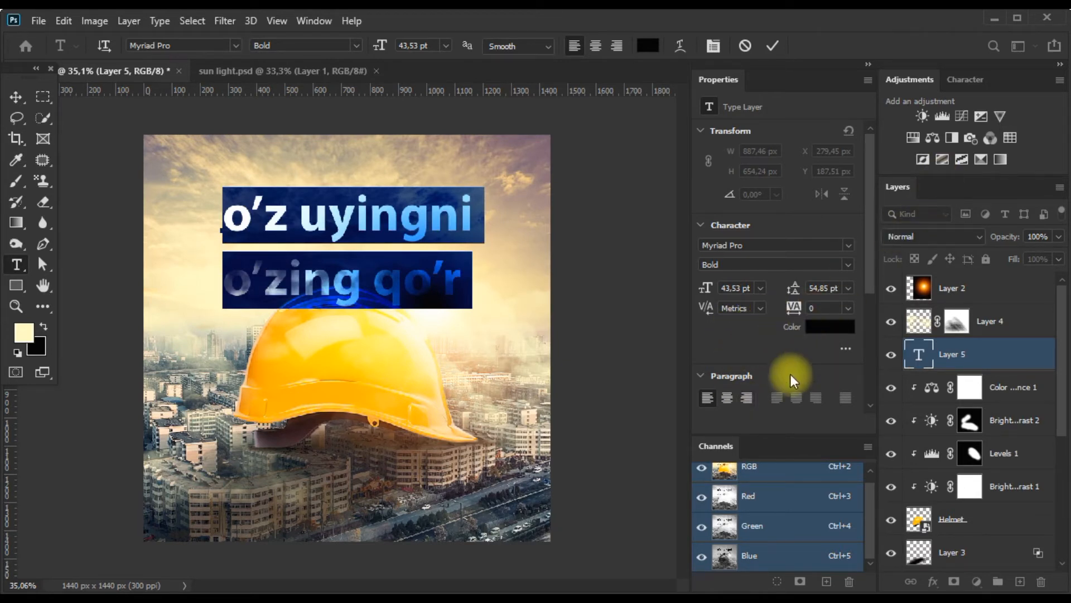
{"action": "left_click", "coordinate": [702, 377]}
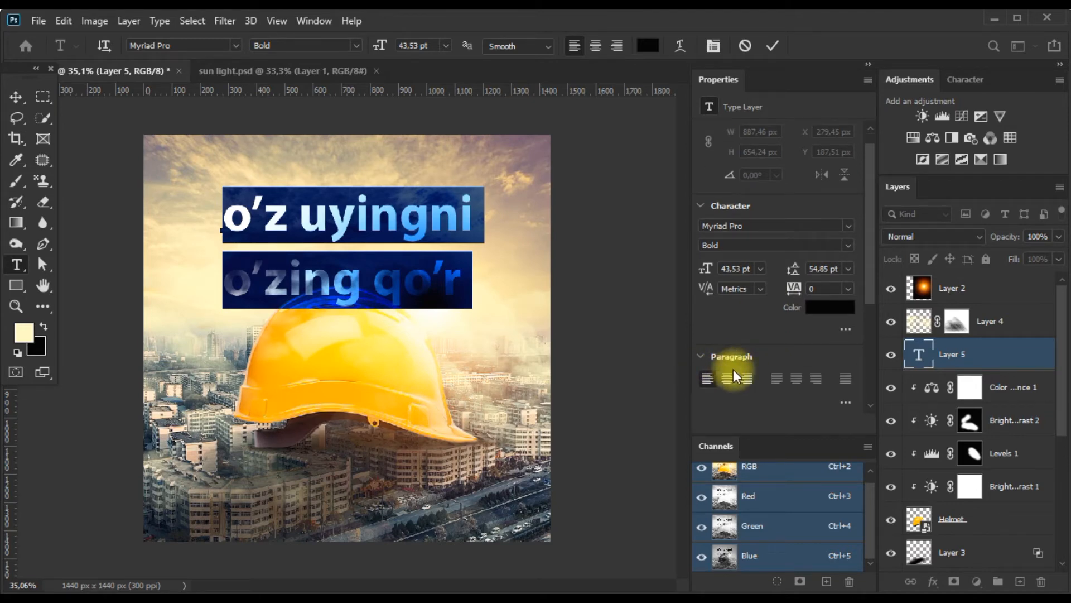
{"action": "scroll", "coordinate": [719, 393], "scroll_direction": "down", "scroll_amount": 3}
{"action": "scroll", "coordinate": [744, 385], "scroll_direction": "up", "scroll_amount": 1}
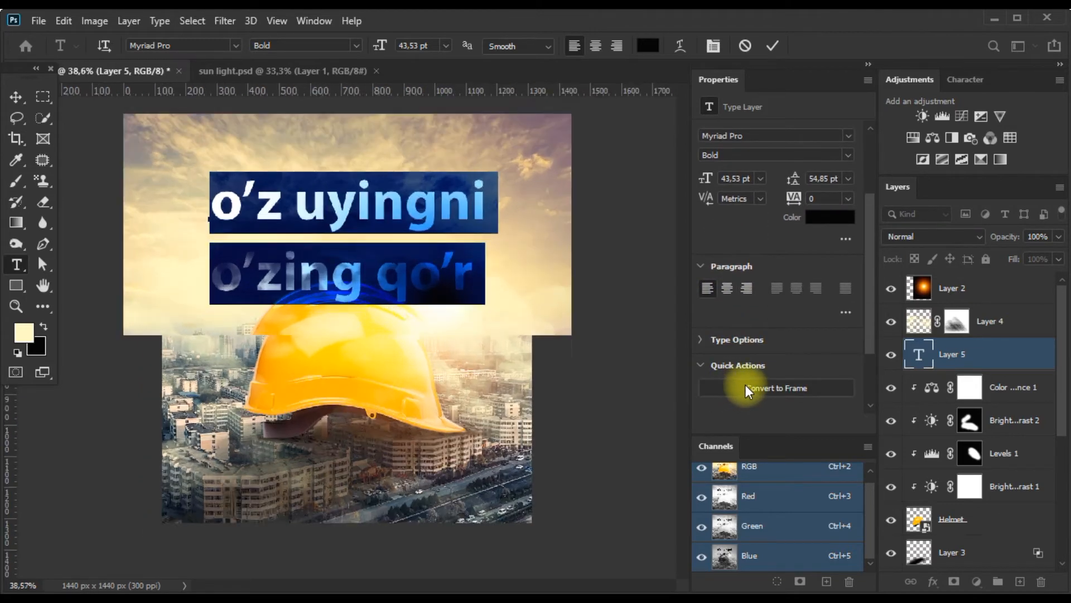
{"action": "scroll", "coordinate": [736, 313], "scroll_direction": "up", "scroll_amount": 3}
{"action": "scroll", "coordinate": [742, 310], "scroll_direction": "up", "scroll_amount": 1}
{"action": "left_click", "coordinate": [965, 79]}
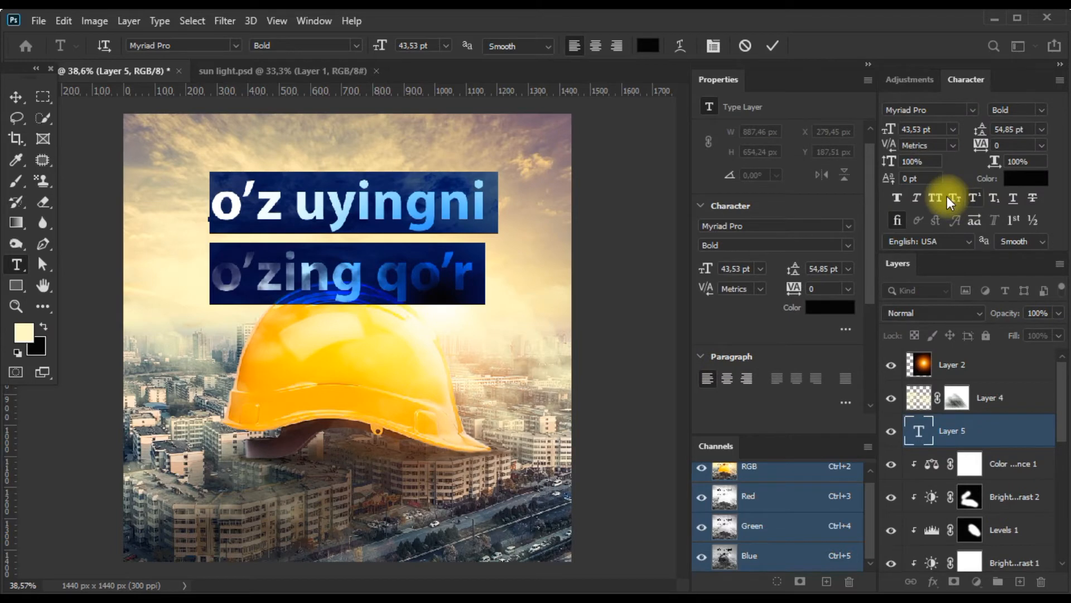
{"action": "left_click", "coordinate": [935, 198]}
{"action": "scroll", "coordinate": [391, 254], "scroll_direction": "down", "scroll_amount": 2}
{"action": "left_click_drag", "start_coordinate": [792, 270], "coordinate": [787, 270]}
Color the whole headline dark golden brown, about #624800.
{"action": "left_click", "coordinate": [502, 218]}
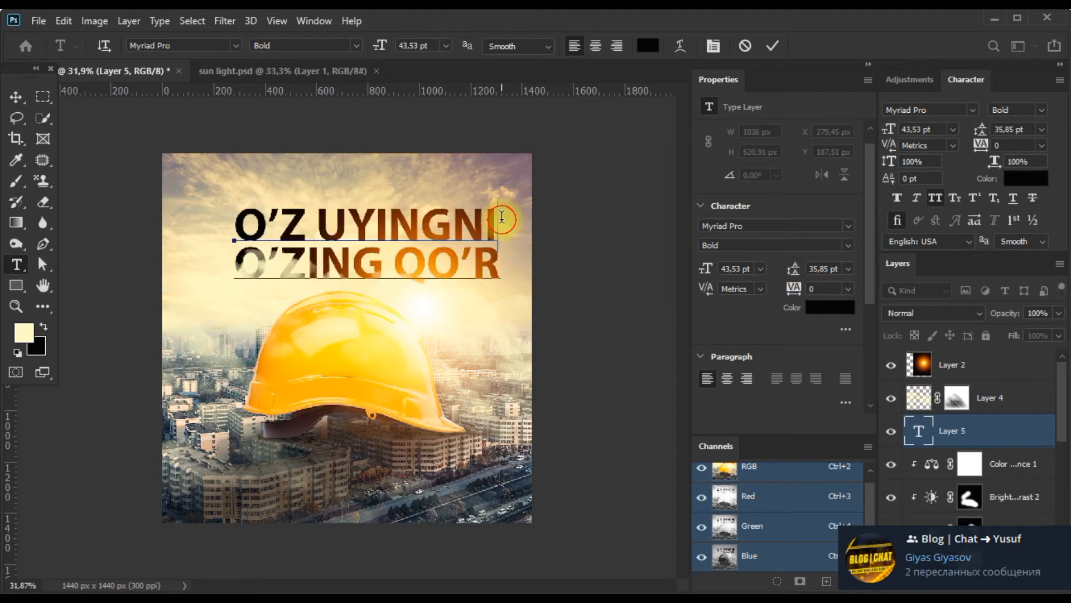
{"action": "left_click", "coordinate": [417, 321]}
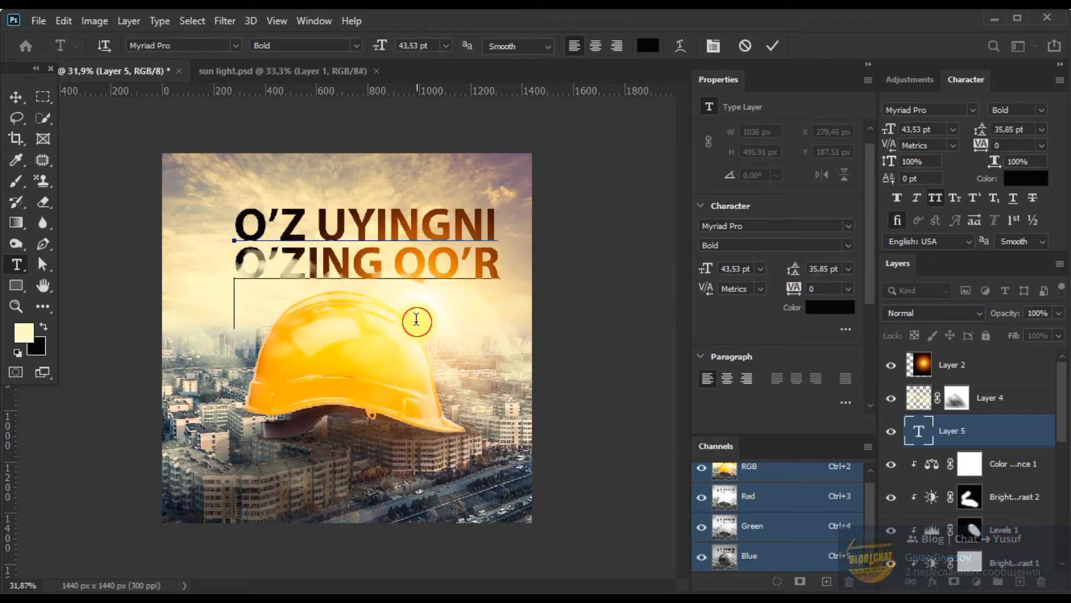
{"action": "key", "text": "ctrl+a"}
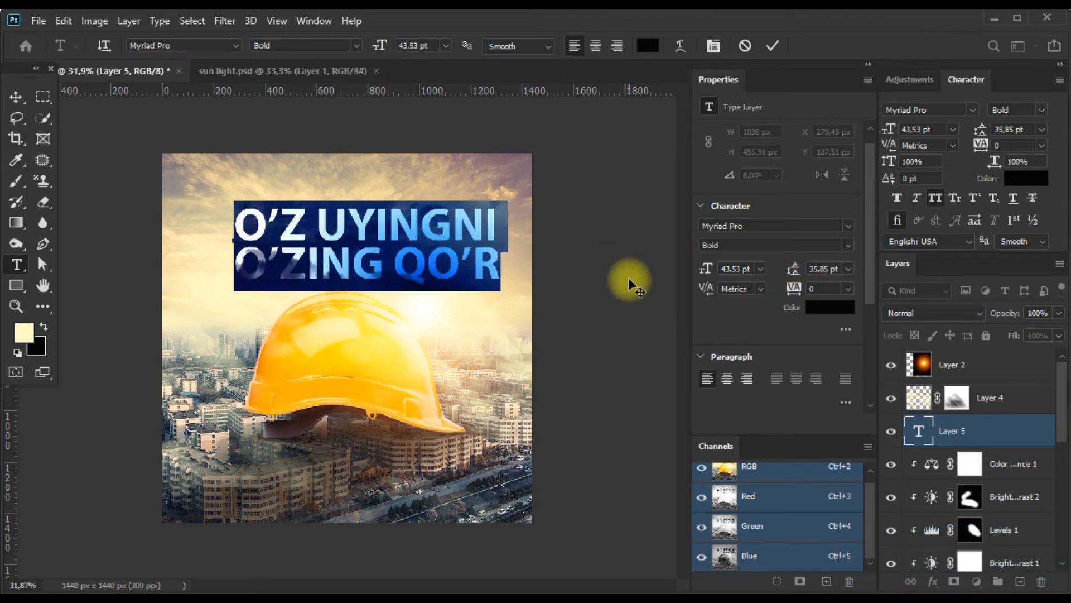
{"action": "left_click", "coordinate": [830, 306]}
{"action": "left_click", "coordinate": [379, 407]}
{"action": "mouse_move", "coordinate": [630, 462]}
{"action": "left_mouse_down"}
{"action": "mouse_move", "coordinate": [644, 426]}
{"action": "mouse_move", "coordinate": [663, 435]}
{"action": "left_mouse_up"}
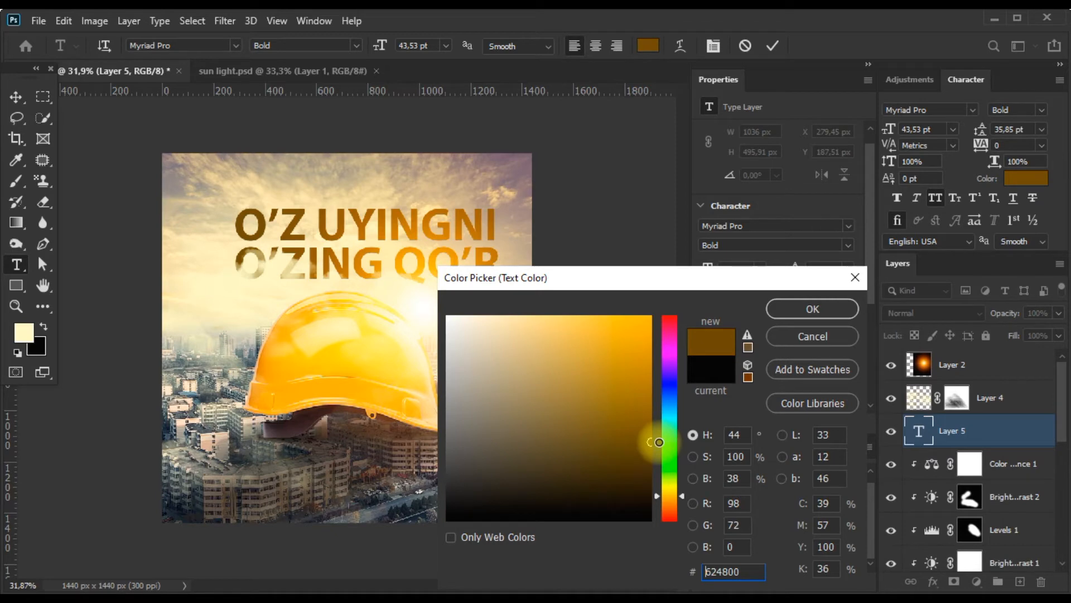
{"action": "left_click", "coordinate": [798, 313]}
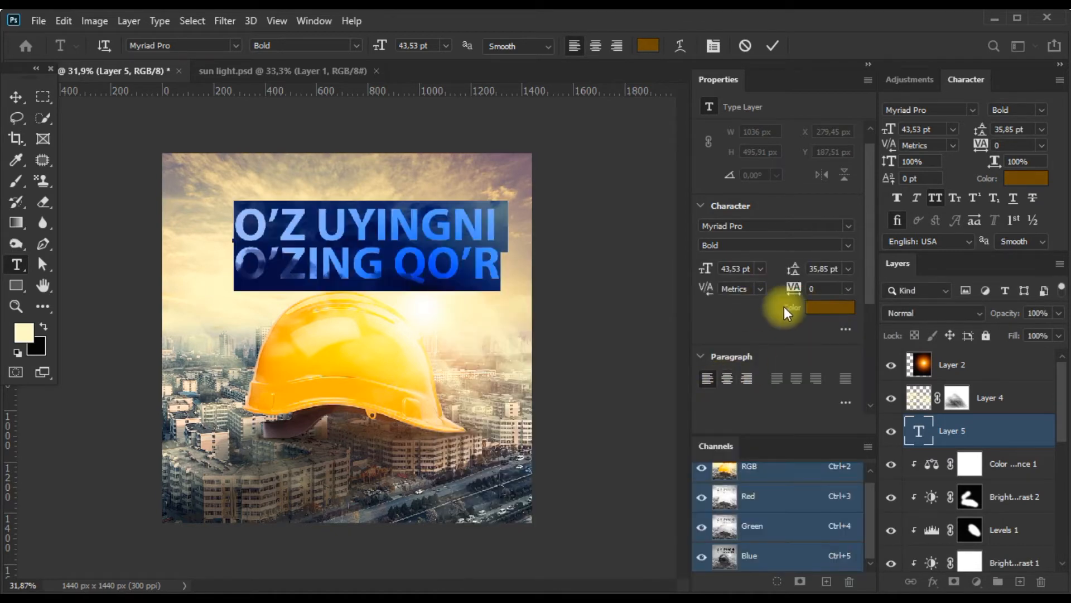
Change the headline font to Mont Bold and commit the text.
{"action": "type", "text": "m"}
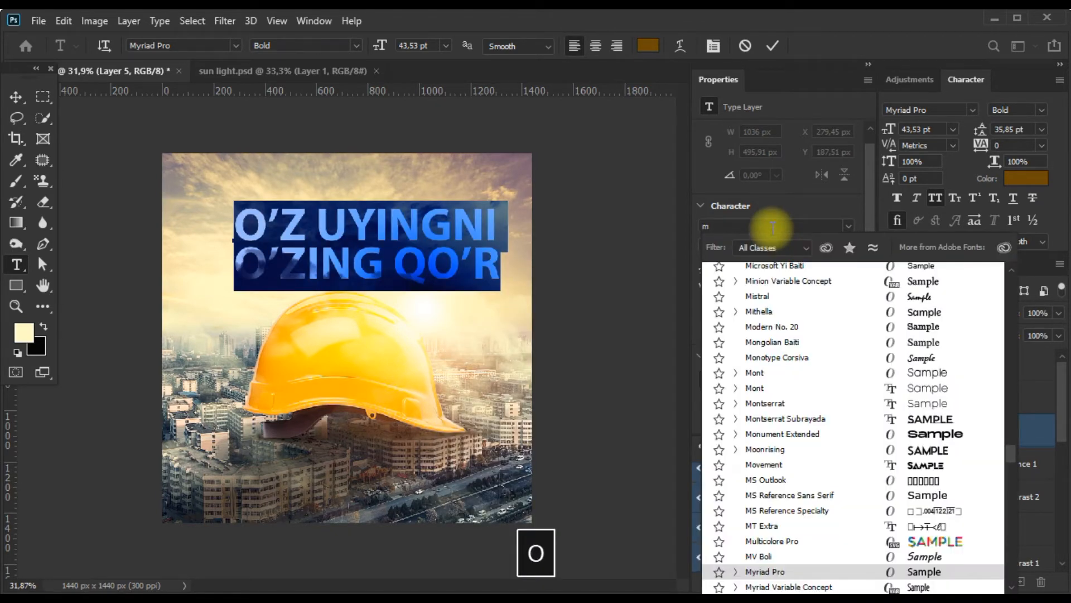
{"action": "type", "text": "on"}
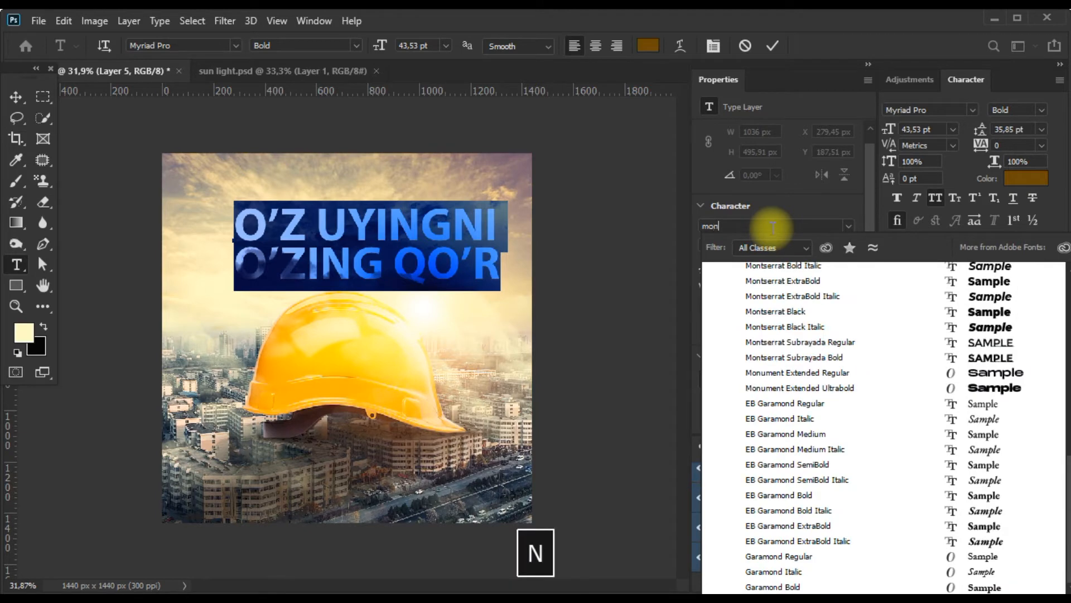
{"action": "scroll", "coordinate": [853, 424], "scroll_direction": "up", "scroll_amount": 8}
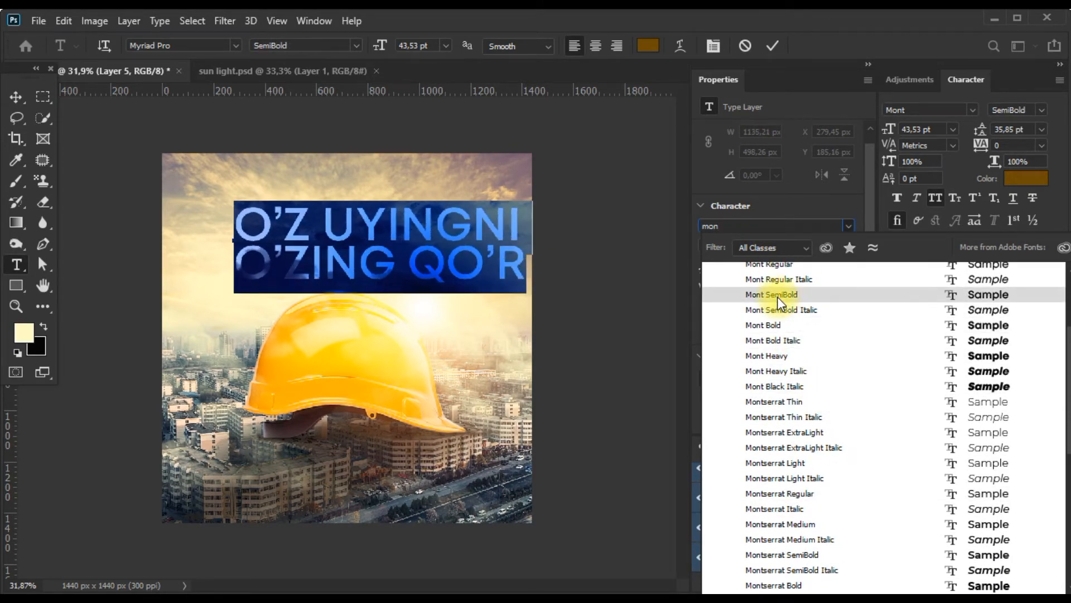
{"action": "left_click", "coordinate": [779, 324]}
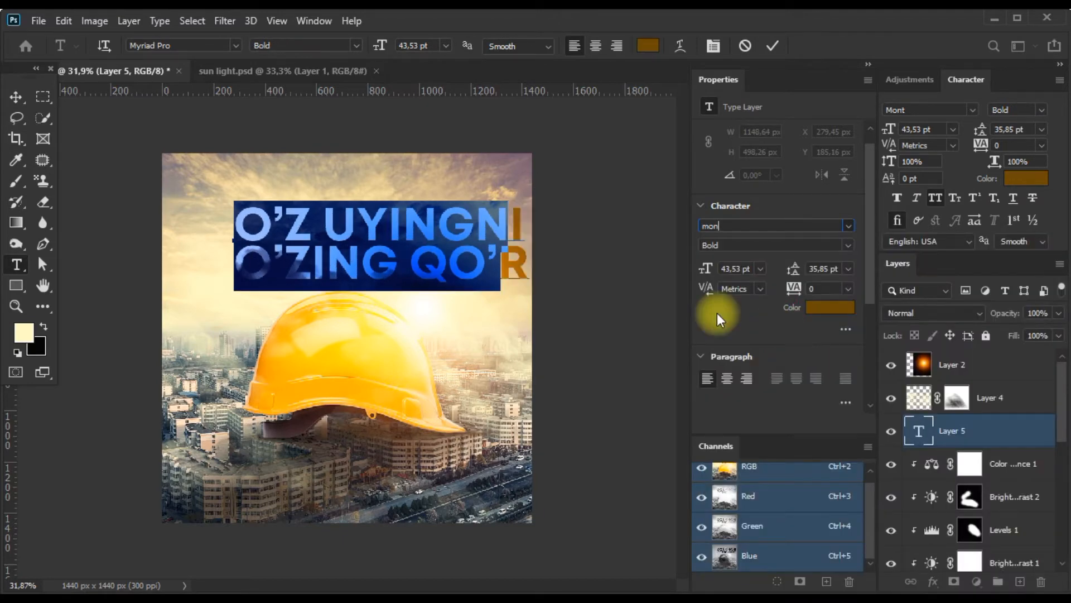
{"action": "left_click", "coordinate": [261, 225]}
{"action": "left_click", "coordinate": [11, 98]}
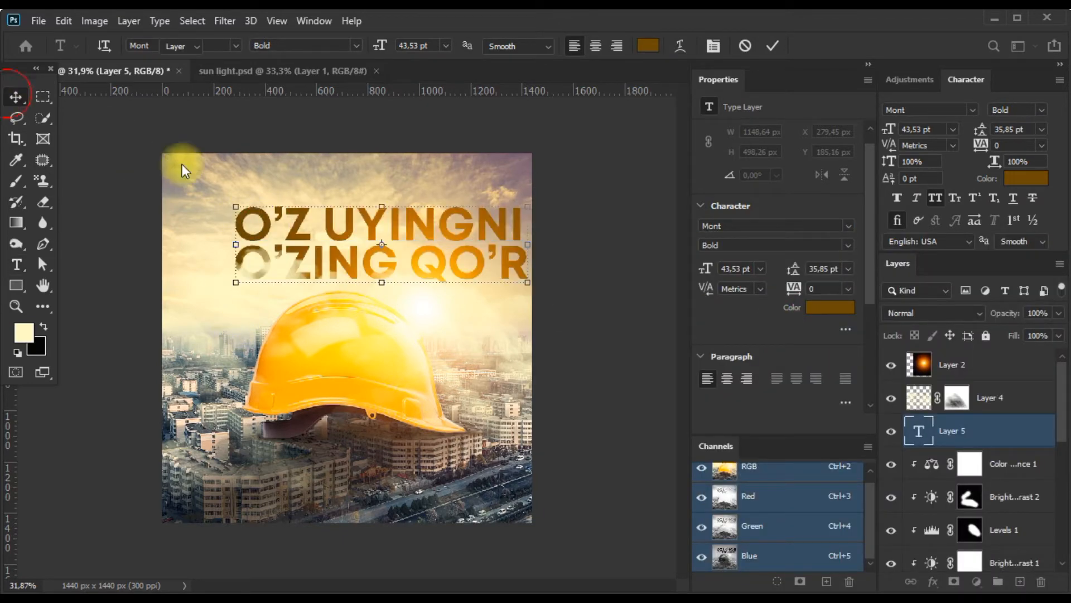
Lock Layer 2 and Layer 4 so they cannot be moved on the canvas.
{"action": "left_click", "coordinate": [321, 274]}
{"action": "key", "text": "ctrl+z"}
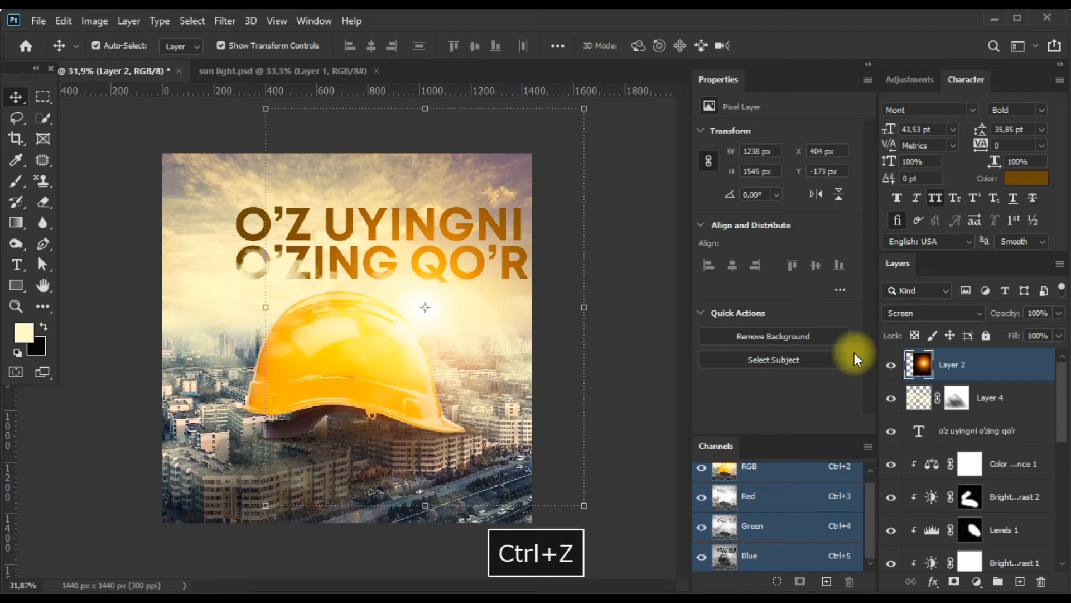
{"action": "left_click", "coordinate": [982, 337]}
{"action": "left_click", "coordinate": [1005, 394]}
{"action": "left_click", "coordinate": [983, 338]}
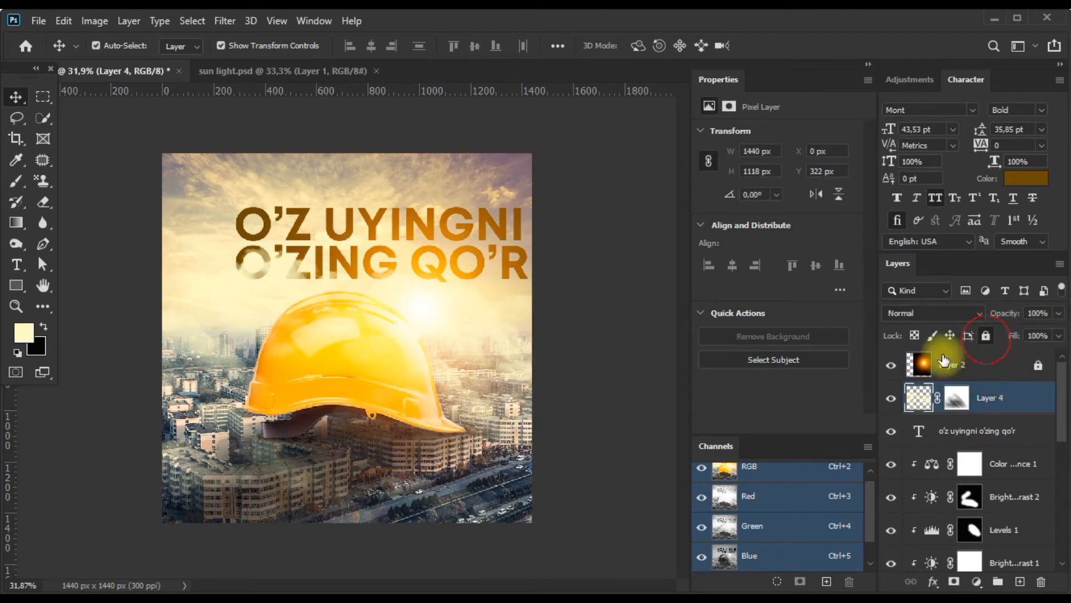
Scale the two-line headline down to about 602 px wide and position it in the sky just above the helmet.
{"action": "left_click_drag", "start_coordinate": [383, 210], "coordinate": [325, 240]}
{"action": "key", "text": "ctrl+t"}
{"action": "left_click_drag", "start_coordinate": [502, 211], "coordinate": [405, 228]}
{"action": "key", "text": "Return"}
{"action": "scroll", "coordinate": [378, 250], "scroll_direction": "up", "scroll_amount": 1}
{"action": "left_click_drag", "start_coordinate": [459, 202], "coordinate": [426, 203]}
{"action": "key", "text": "Return"}
{"action": "scroll", "coordinate": [391, 249], "scroll_direction": "up", "scroll_amount": 1}
{"action": "left_click_drag", "start_coordinate": [387, 244], "coordinate": [388, 253]}
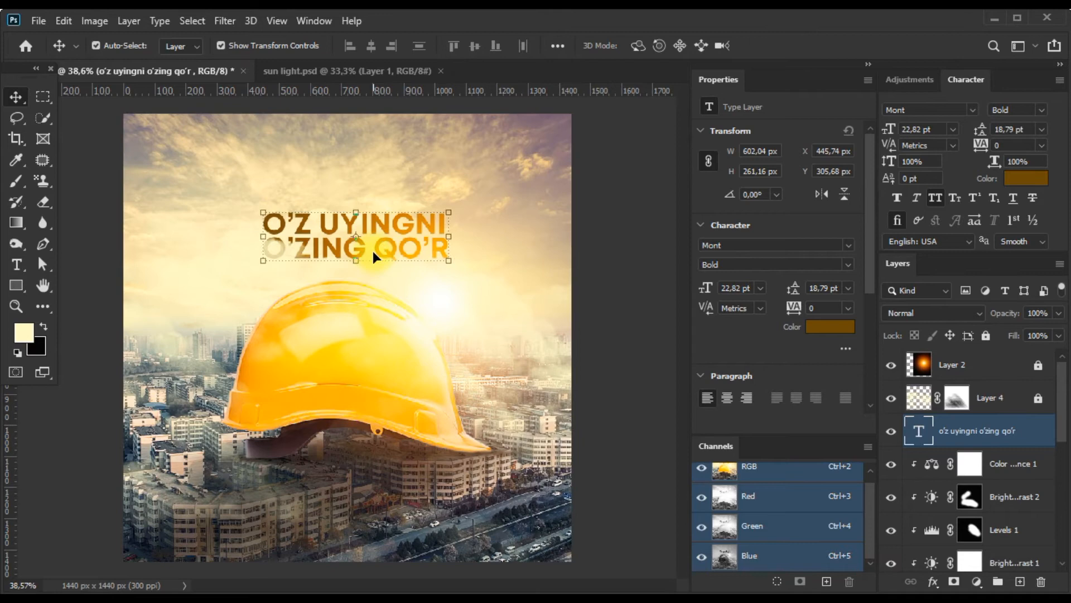
Duplicate the headline text layer and delete the first line from the copy, leaving only "o'zing qo'r".
{"action": "left_click_drag", "start_coordinate": [306, 236], "coordinate": [305, 276], "text": "alt"}
{"action": "key", "text": "ctrl+z"}
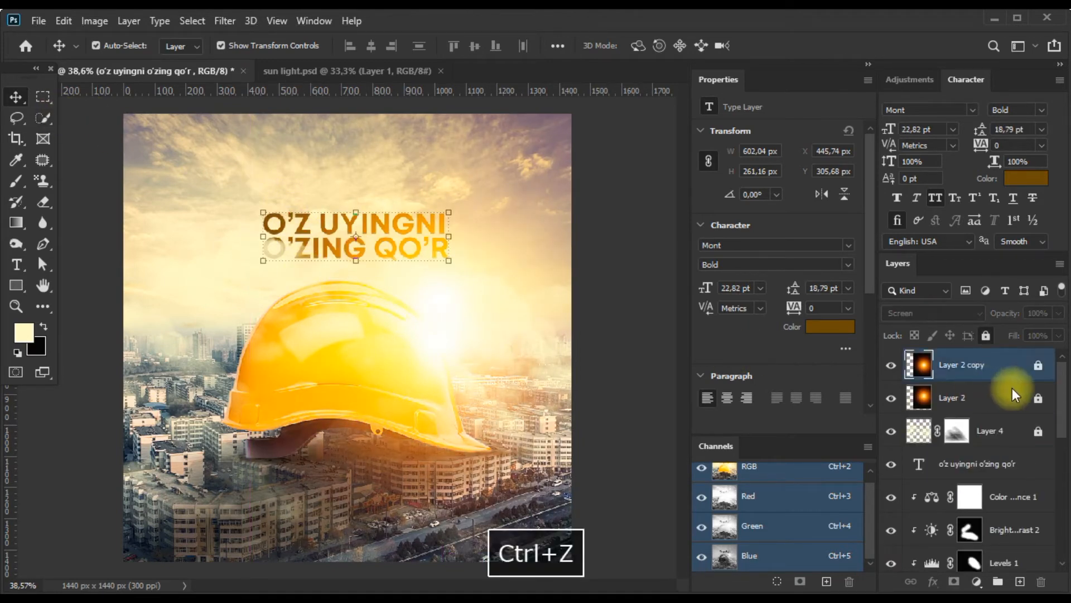
{"action": "key", "text": "ctrl+j"}
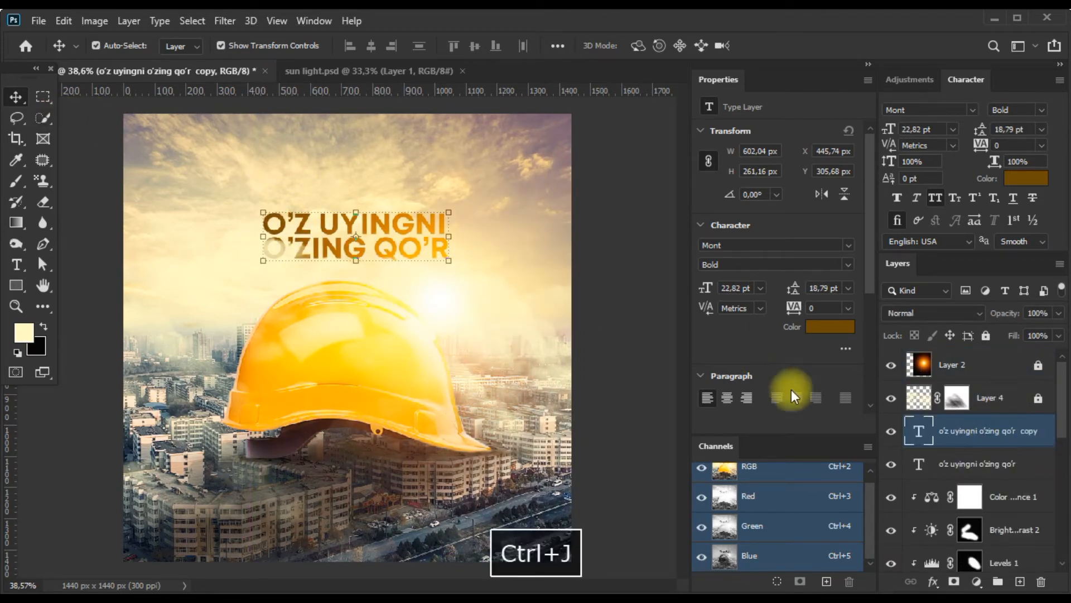
{"action": "key", "text": "t"}
{"action": "left_click_drag", "start_coordinate": [273, 224], "coordinate": [506, 215]}
{"action": "key", "text": "BackSpace"}
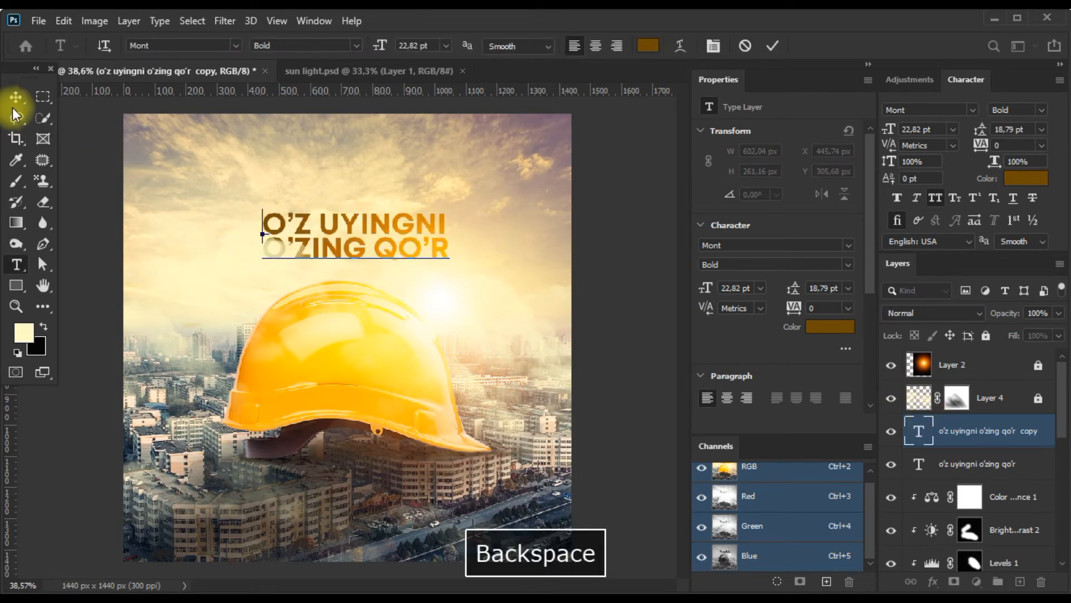
{"action": "left_click", "coordinate": [16, 96]}
Delete the second line from the original headline layer, leaving only "o'z uyingni".
{"action": "left_click", "coordinate": [923, 463]}
{"action": "key", "text": "t"}
{"action": "left_click", "coordinate": [305, 237]}
{"action": "left_click_drag", "start_coordinate": [262, 250], "coordinate": [536, 249]}
{"action": "key", "text": "BackSpace"}
{"action": "left_click", "coordinate": [16, 96]}
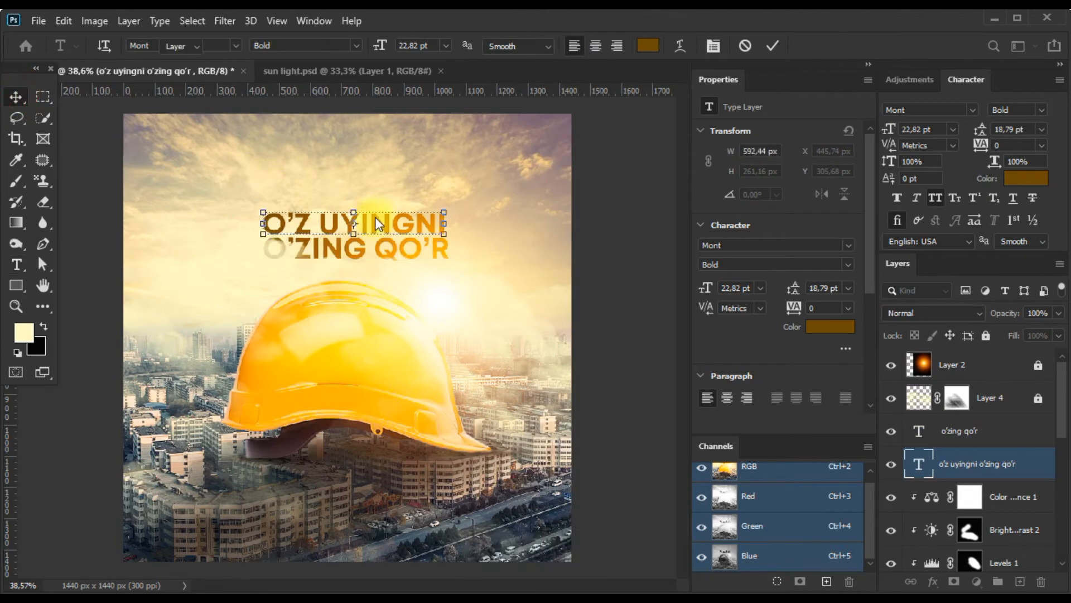
Enlarge the "o'zing qo'r" line to 155.92% and move it slightly down below the first line.
{"action": "key", "text": "ctrl+t"}
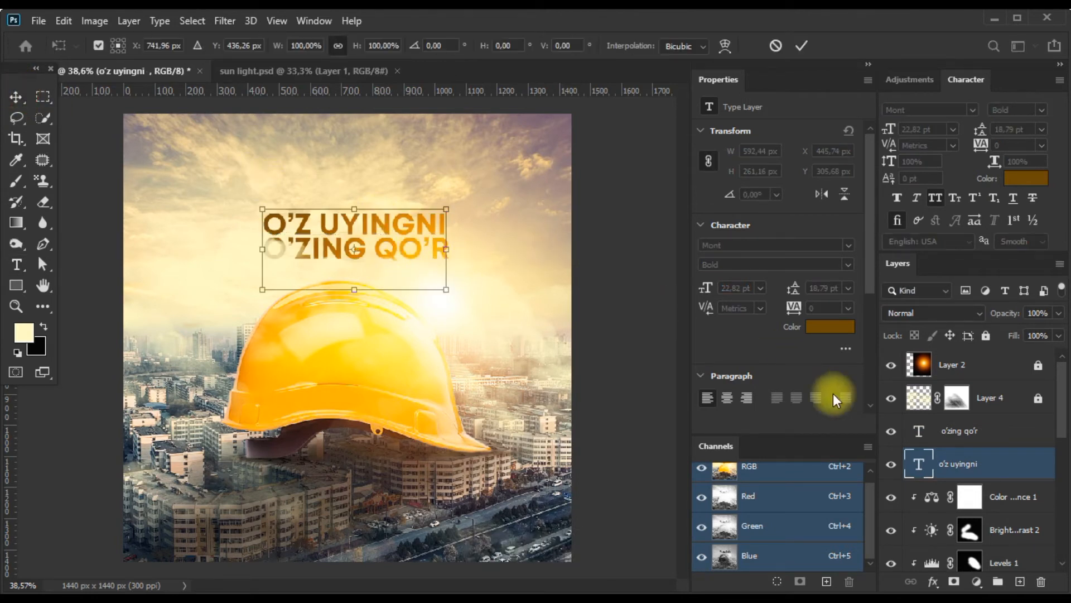
{"action": "left_click", "coordinate": [960, 430]}
{"action": "key", "text": "ctrl+t"}
{"action": "left_click_drag", "start_coordinate": [470, 225], "coordinate": [506, 221]}
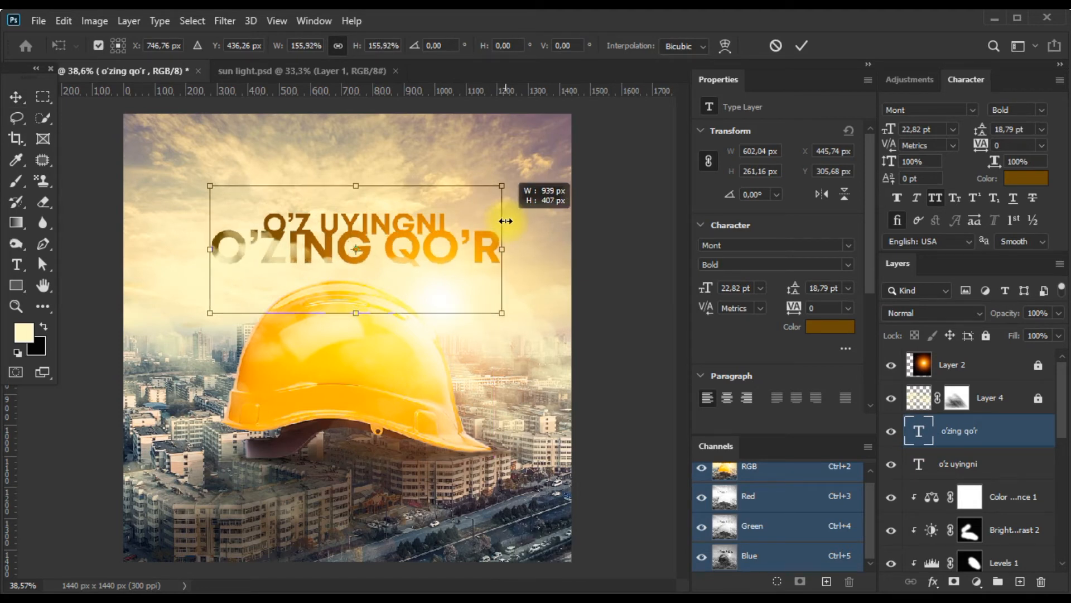
{"action": "left_click_drag", "start_coordinate": [387, 252], "coordinate": [390, 259]}
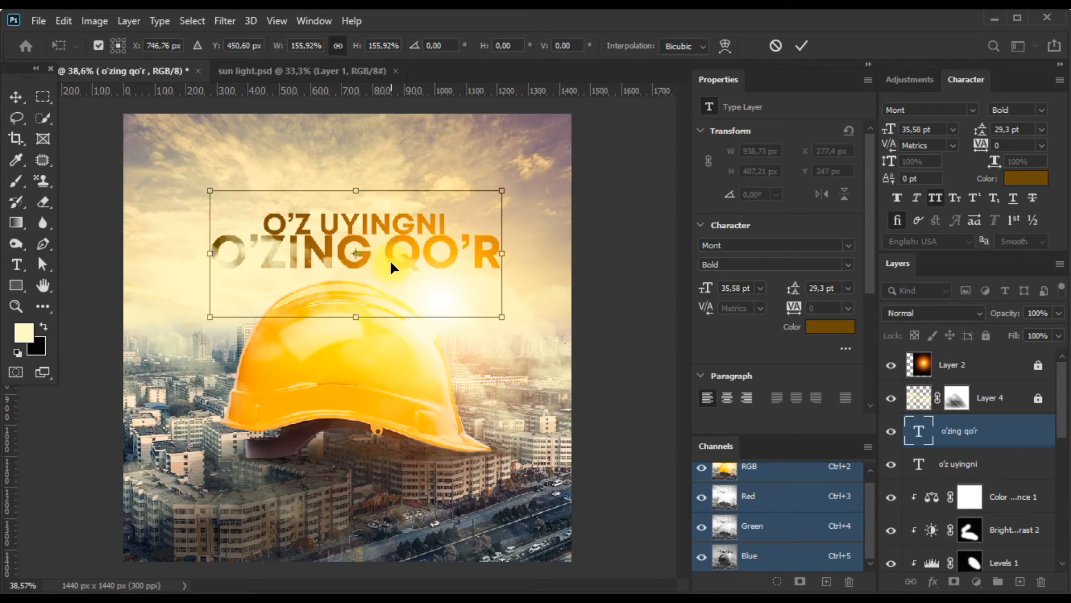
{"action": "key", "text": "ctrl+minus"}
{"action": "scroll", "coordinate": [400, 263], "scroll_direction": "up", "scroll_amount": 1}
{"action": "key", "text": "Return"}
Move the "o'z uyingni" line up to Y 292.68 px, clear of the larger second line, and deselect it.
{"action": "left_click", "coordinate": [395, 227]}
{"action": "scroll", "coordinate": [387, 229], "scroll_direction": "up", "scroll_amount": 2}
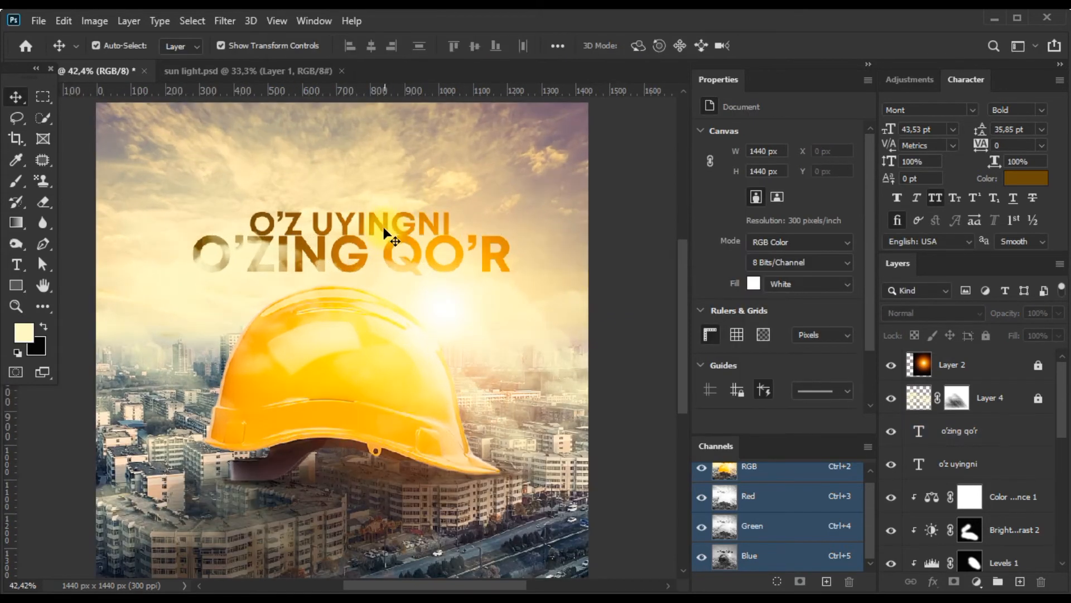
{"action": "left_click", "coordinate": [385, 228]}
{"action": "left_click_drag", "start_coordinate": [384, 229], "coordinate": [385, 224]}
{"action": "scroll", "coordinate": [481, 289], "scroll_direction": "down", "scroll_amount": 4}
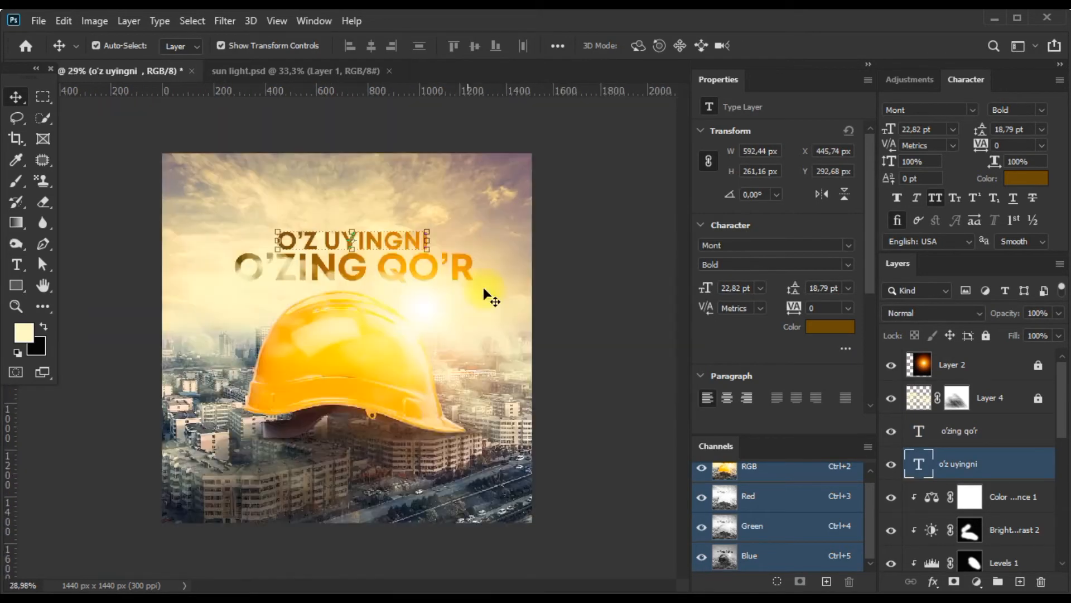
{"action": "left_click", "coordinate": [424, 330]}
{"action": "scroll", "coordinate": [286, 256], "scroll_direction": "up", "scroll_amount": 4}
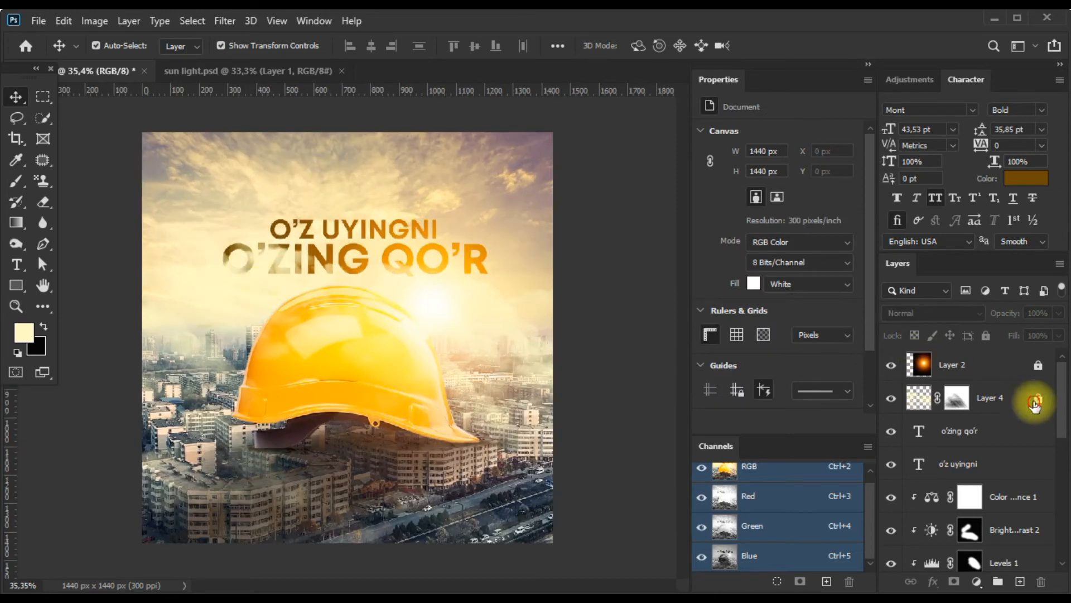
Unlock Layer 4 and brush black at 10% opacity on its mask to reduce the clouds over the headline and helmet top.
{"action": "left_click", "coordinate": [981, 398]}
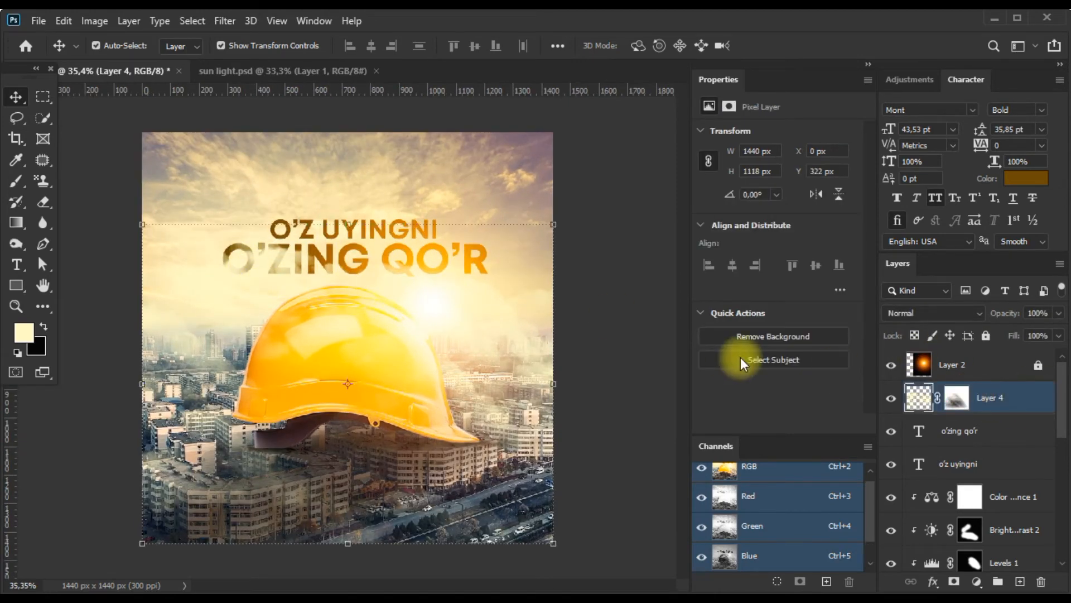
{"action": "left_click", "coordinate": [958, 398]}
{"action": "key", "text": "b"}
{"action": "mouse_move", "coordinate": [241, 263]}
{"action": "left_mouse_down"}
{"action": "mouse_move", "coordinate": [225, 261]}
{"action": "mouse_move", "coordinate": [378, 275]}
{"action": "mouse_move", "coordinate": [355, 291]}
{"action": "left_mouse_up"}
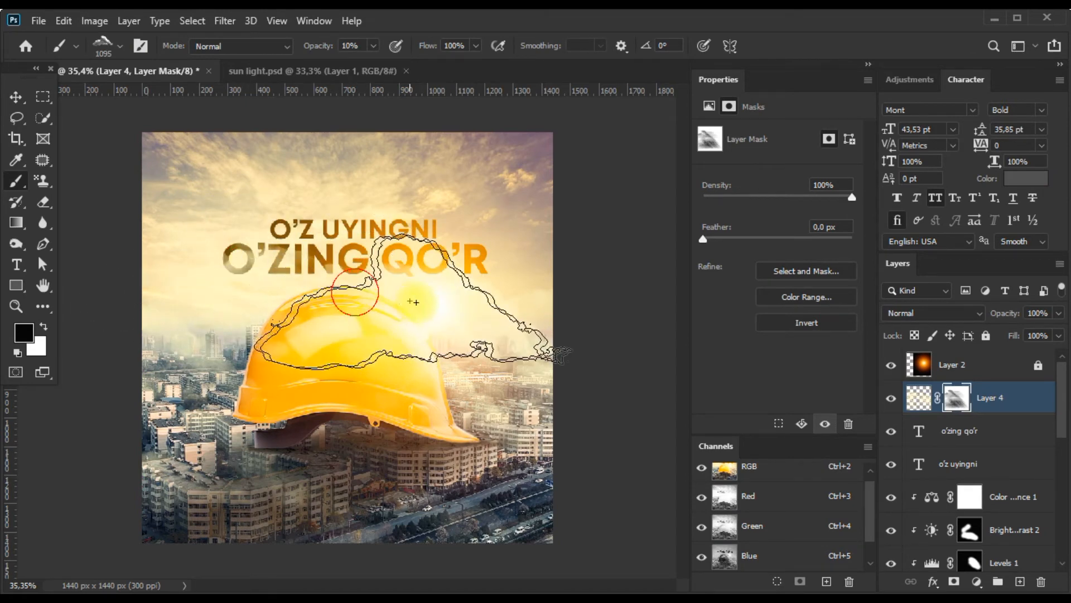
{"action": "key", "text": "ctrl+0"}
Unlock Layer 2, add a layer mask and brush black at 10% opacity over the headline to reduce the sun glow.
{"action": "left_click", "coordinate": [948, 364]}
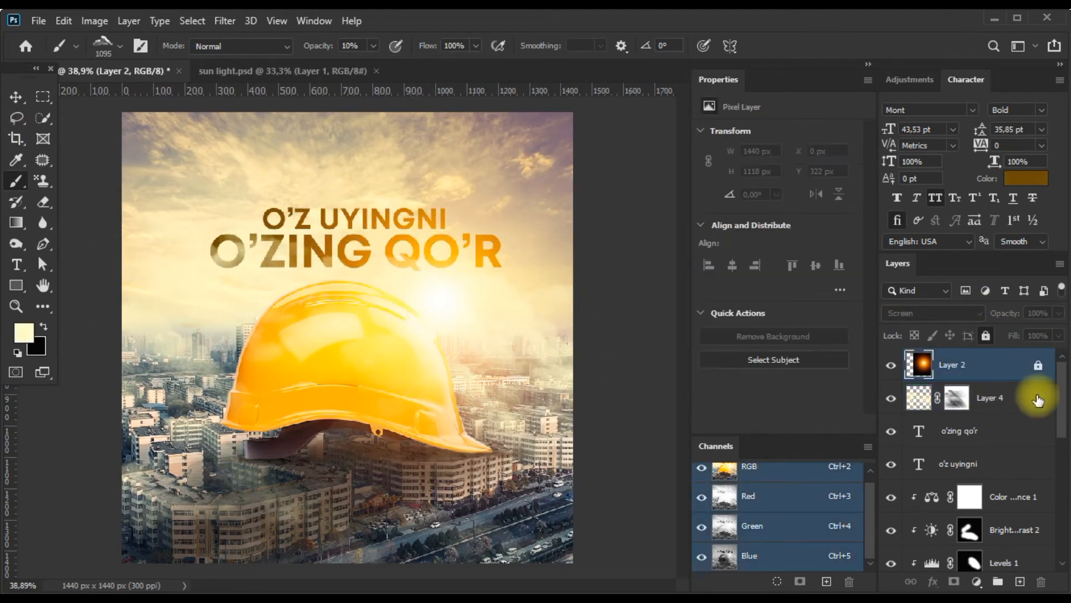
{"action": "left_click", "coordinate": [1038, 365]}
{"action": "left_click", "coordinate": [954, 581]}
{"action": "mouse_move", "coordinate": [456, 290]}
{"action": "left_mouse_down"}
{"action": "mouse_move", "coordinate": [407, 245]}
{"action": "mouse_move", "coordinate": [423, 234]}
{"action": "mouse_move", "coordinate": [446, 240]}
{"action": "mouse_move", "coordinate": [437, 250]}
{"action": "mouse_move", "coordinate": [520, 240]}
{"action": "mouse_move", "coordinate": [427, 255]}
{"action": "left_mouse_up"}
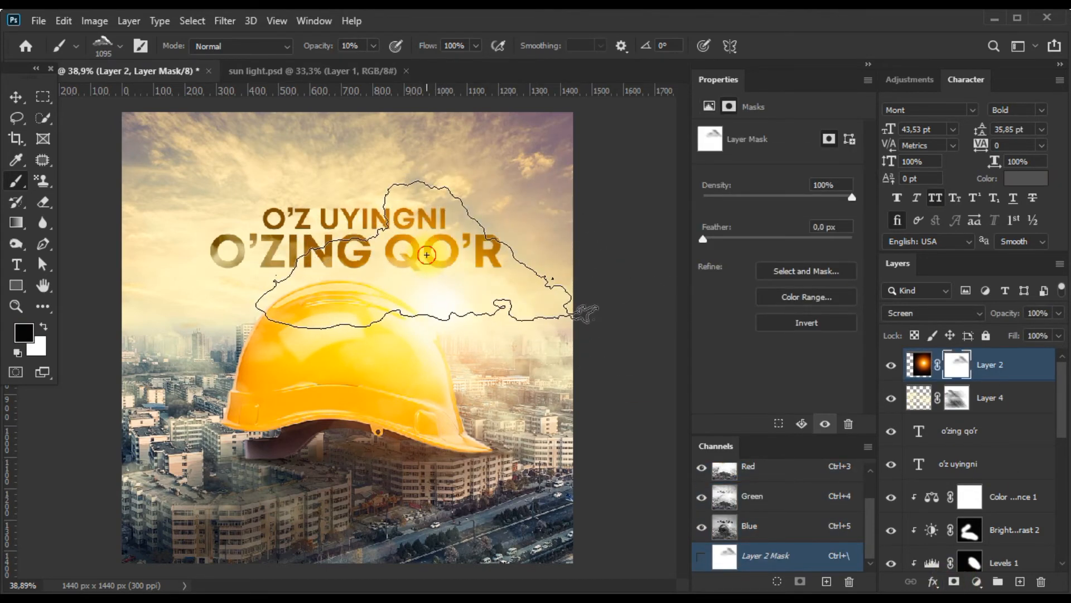
{"action": "scroll", "coordinate": [395, 256], "scroll_direction": "down", "scroll_amount": 2, "text": "alt"}
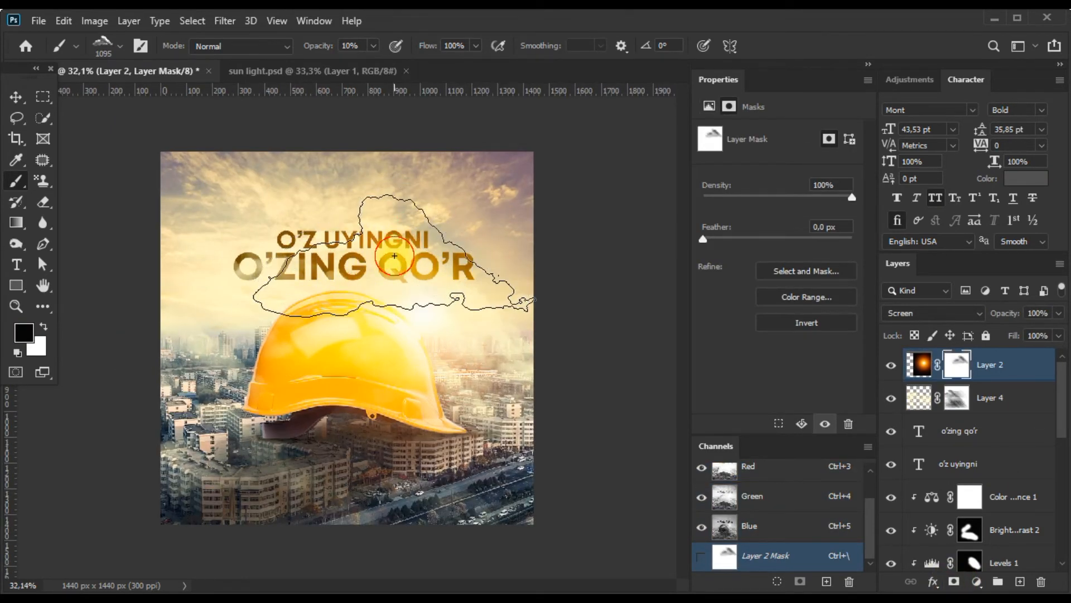
{"action": "scroll", "coordinate": [251, 279], "scroll_direction": "up", "scroll_amount": 2, "text": "alt"}
{"action": "left_click", "coordinate": [16, 97]}
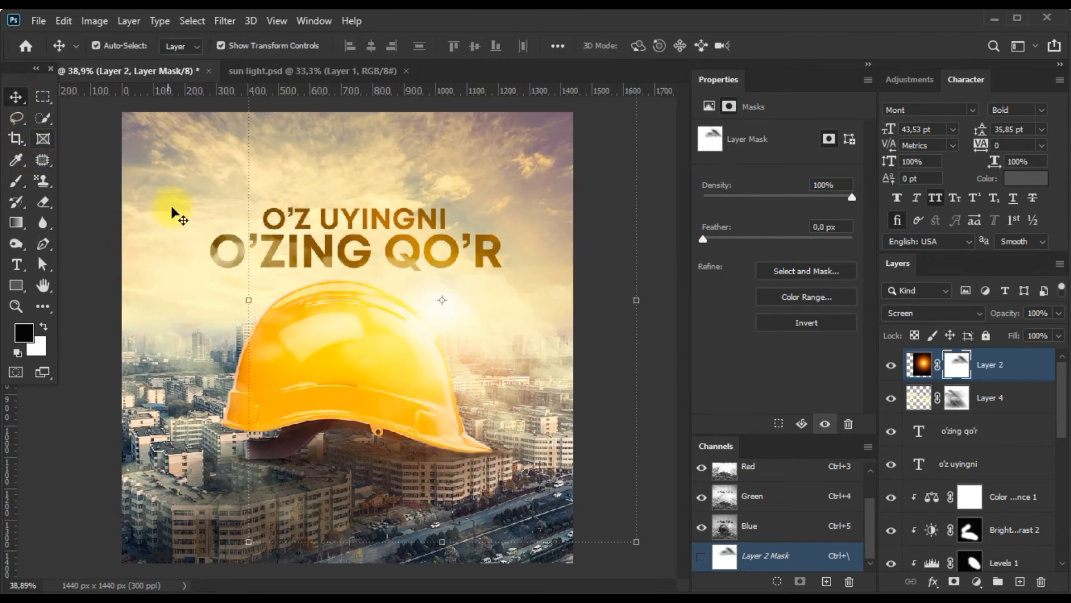
Examine the whole banner for headline legibility and balance against the helmet and sky.
{"action": "scroll", "coordinate": [347, 341], "scroll_direction": "down", "scroll_amount": 2, "text": "alt"}
{"action": "left_click", "coordinate": [592, 554]}
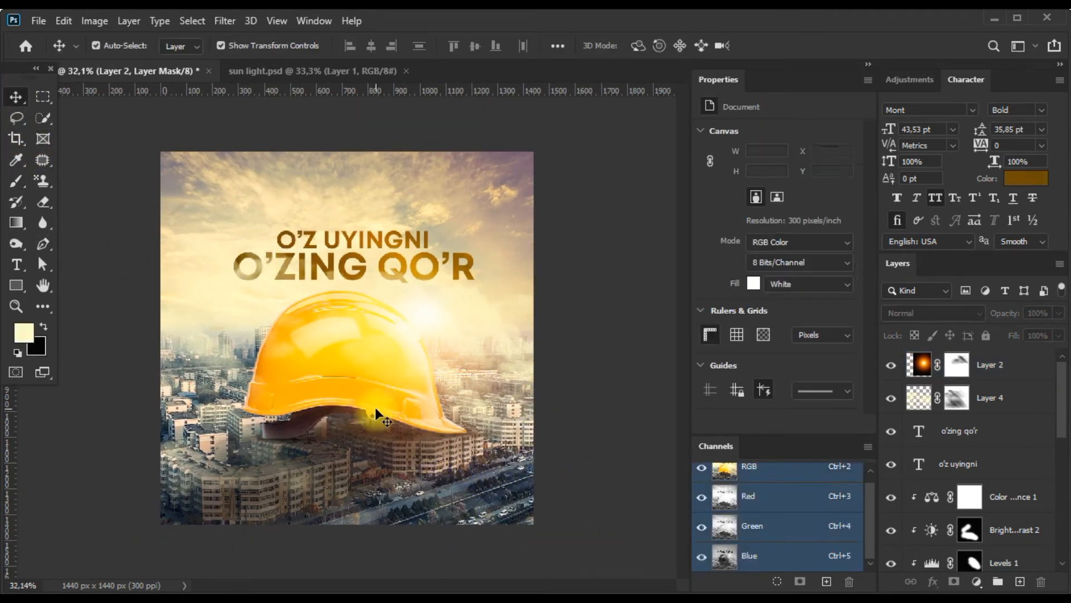
{"action": "scroll", "coordinate": [375, 407], "scroll_direction": "down", "scroll_amount": 1, "text": "alt"}
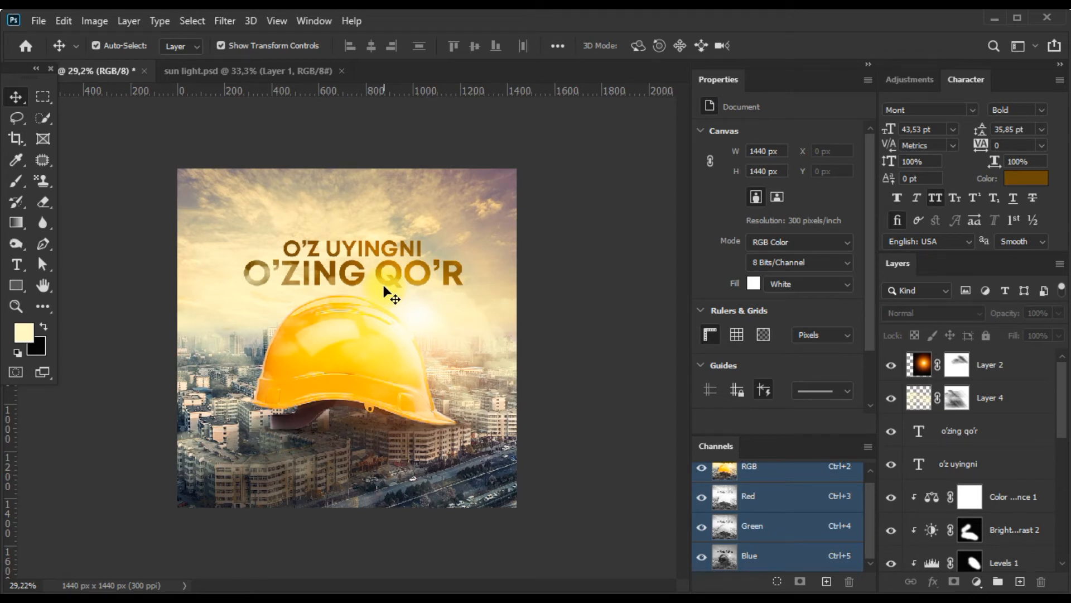
{"action": "scroll", "coordinate": [384, 289], "scroll_direction": "down", "scroll_amount": 1}
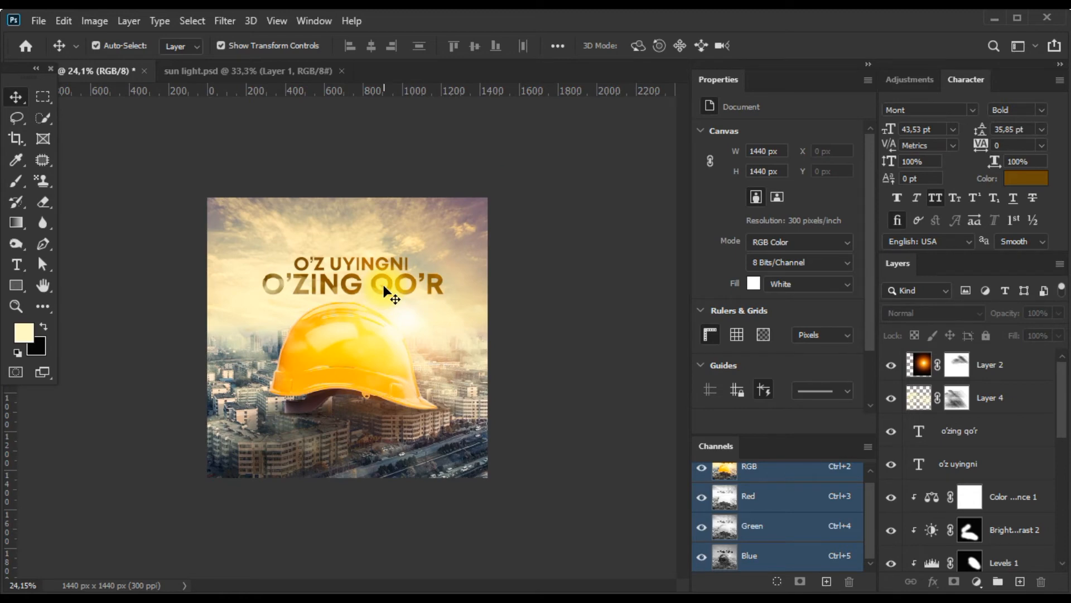
{"action": "scroll", "coordinate": [384, 289], "scroll_direction": "up", "scroll_amount": 1}
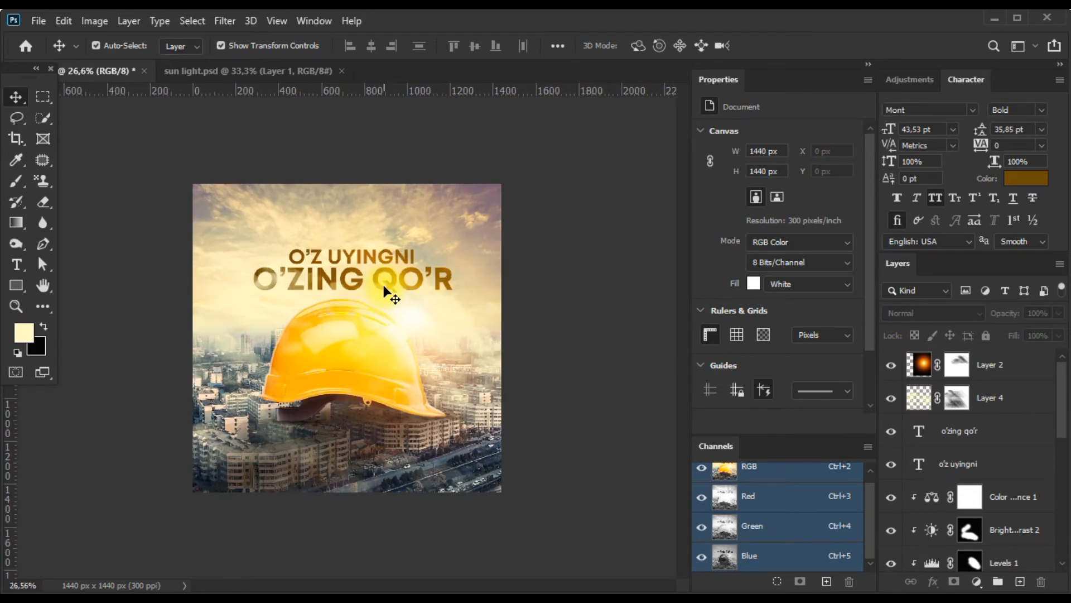
{"action": "scroll", "coordinate": [384, 289], "scroll_direction": "up", "scroll_amount": 6}
{"action": "scroll", "coordinate": [383, 289], "scroll_direction": "down", "scroll_amount": 5}
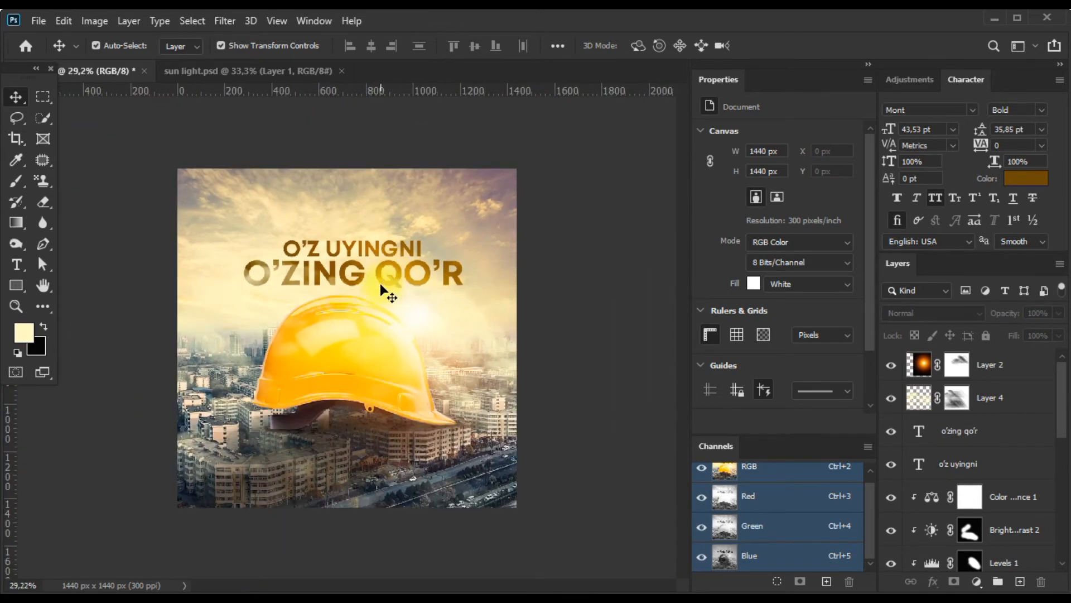
{"action": "scroll", "coordinate": [384, 289], "scroll_direction": "up", "scroll_amount": 1}
Relock Layer 2 and Layer 4 so the headline text can be selected on the canvas.
{"action": "left_click", "coordinate": [374, 276]}
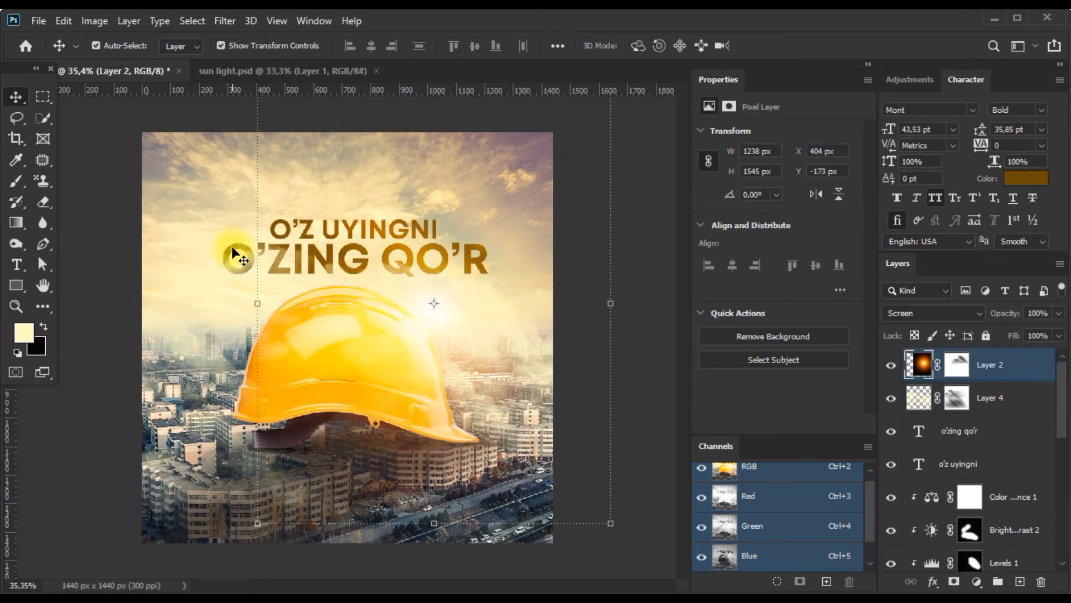
{"action": "left_click", "coordinate": [986, 336]}
{"action": "left_click", "coordinate": [327, 263]}
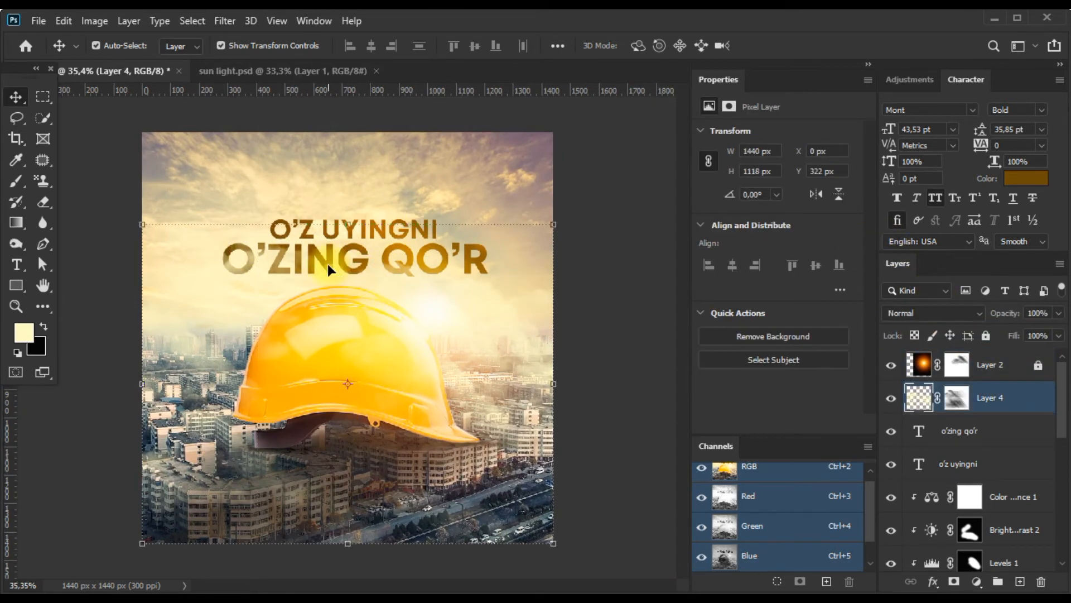
{"action": "left_click", "coordinate": [985, 336]}
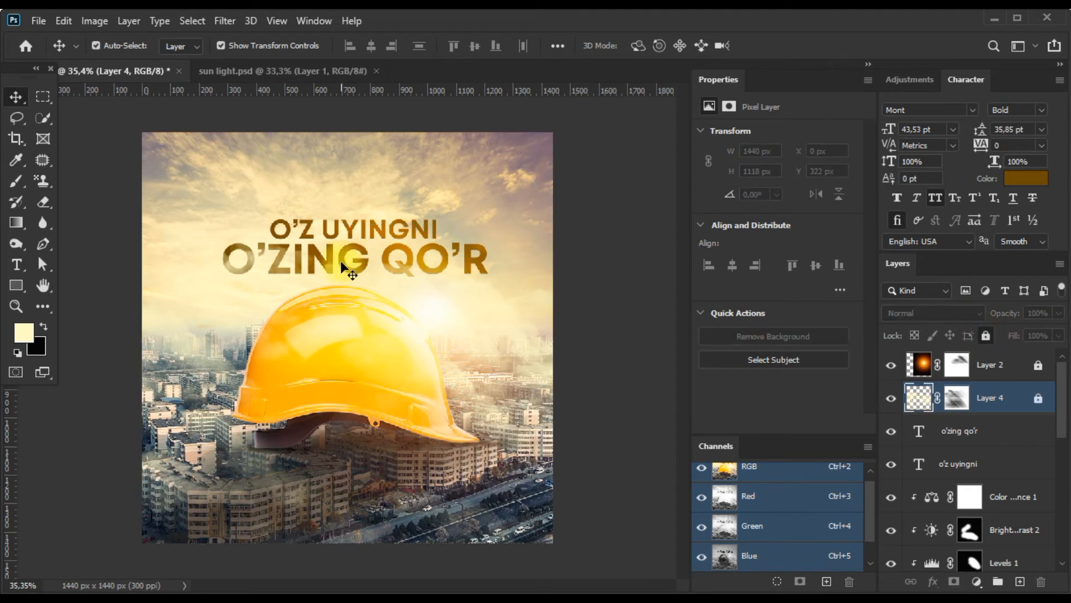
Nudge the "o'zing qo'r" line down to Y 253 px and the "o'z uyingni" line down to Y 296.68 px.
{"action": "left_click", "coordinate": [341, 259]}
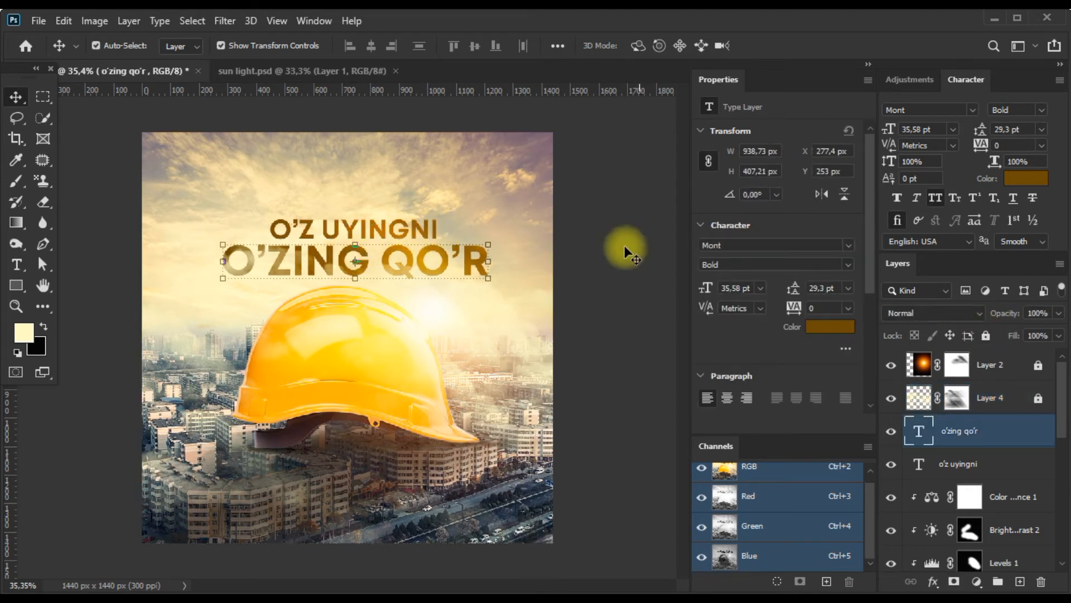
{"action": "key", "text": "Return"}
{"action": "left_click", "coordinate": [362, 234]}
{"action": "key", "text": "Down"}
{"action": "key", "text": "Down"}
{"action": "key", "text": "Down"}
{"action": "key", "text": "Down"}
{"action": "key", "text": "Down"}
{"action": "key", "text": "Down"}
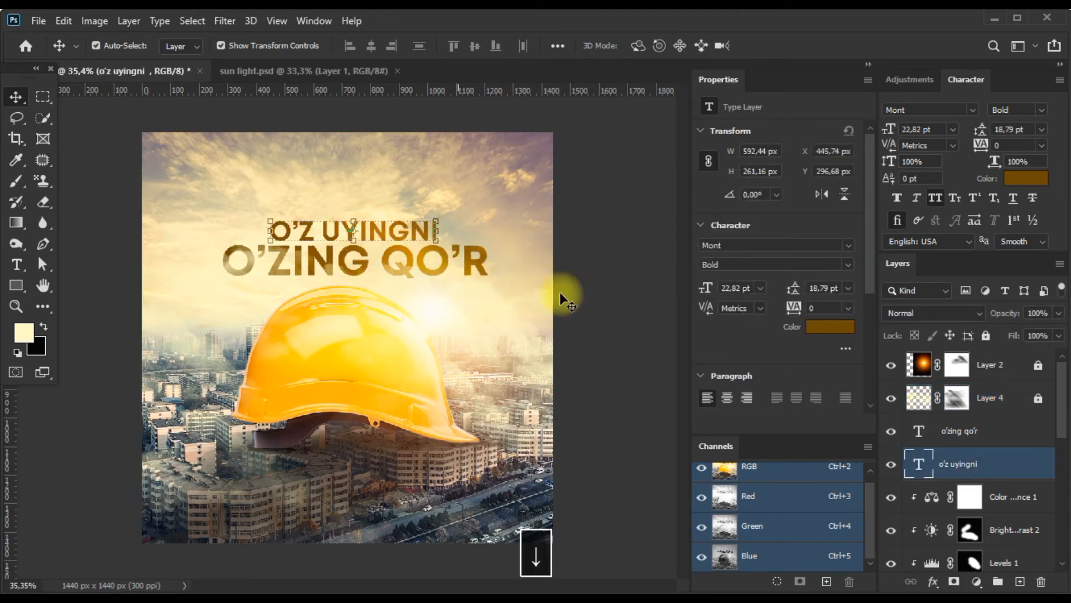
Scale the "o'zing qo'r" line to 111.43% and place it just above the helmet at X 224.99 px, Y 266.25 px.
{"action": "left_click", "coordinate": [420, 268]}
{"action": "left_click_drag", "start_coordinate": [488, 260], "coordinate": [505, 243]}
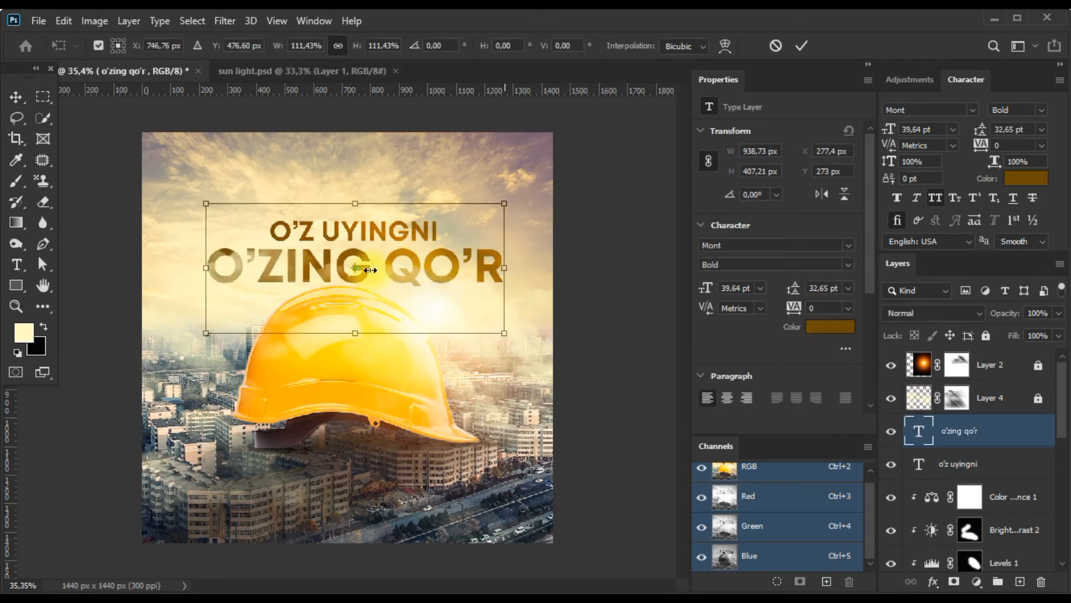
{"action": "left_click_drag", "start_coordinate": [327, 266], "coordinate": [327, 270]}
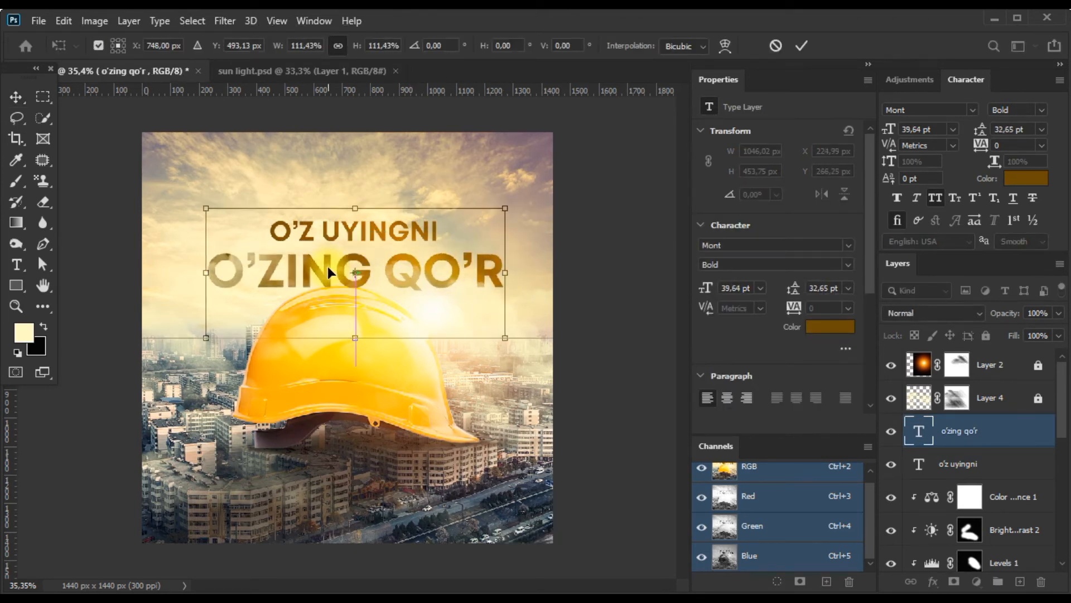
{"action": "key", "text": "Return"}
Add a layer mask to the "o'zing qo'r" text layer and replace the cloud brush with a soft round brush.
{"action": "scroll", "coordinate": [340, 299], "scroll_direction": "up", "scroll_amount": 3}
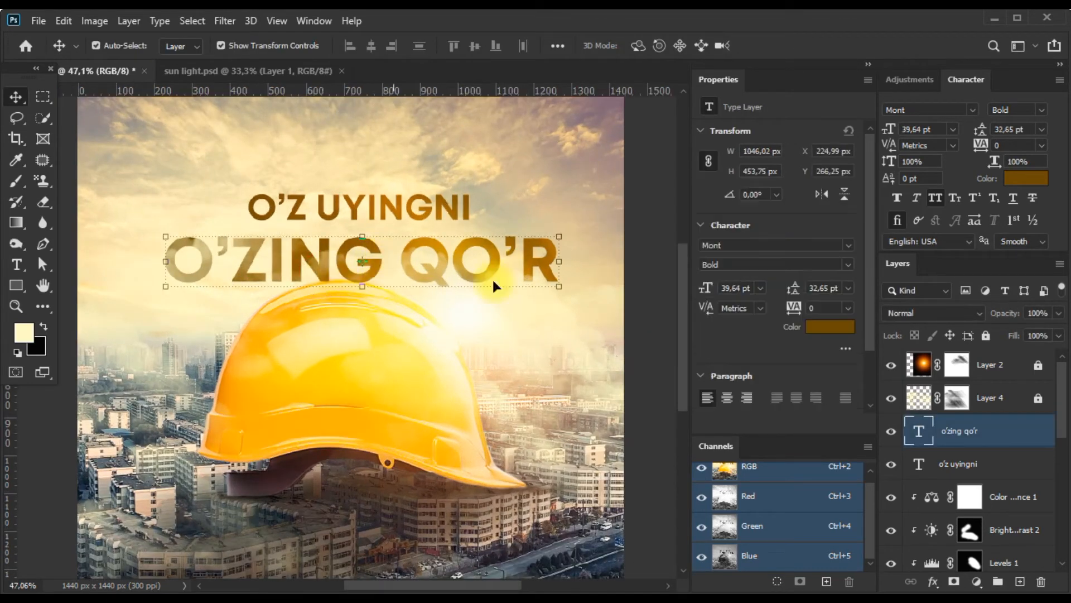
{"action": "left_click", "coordinate": [954, 582]}
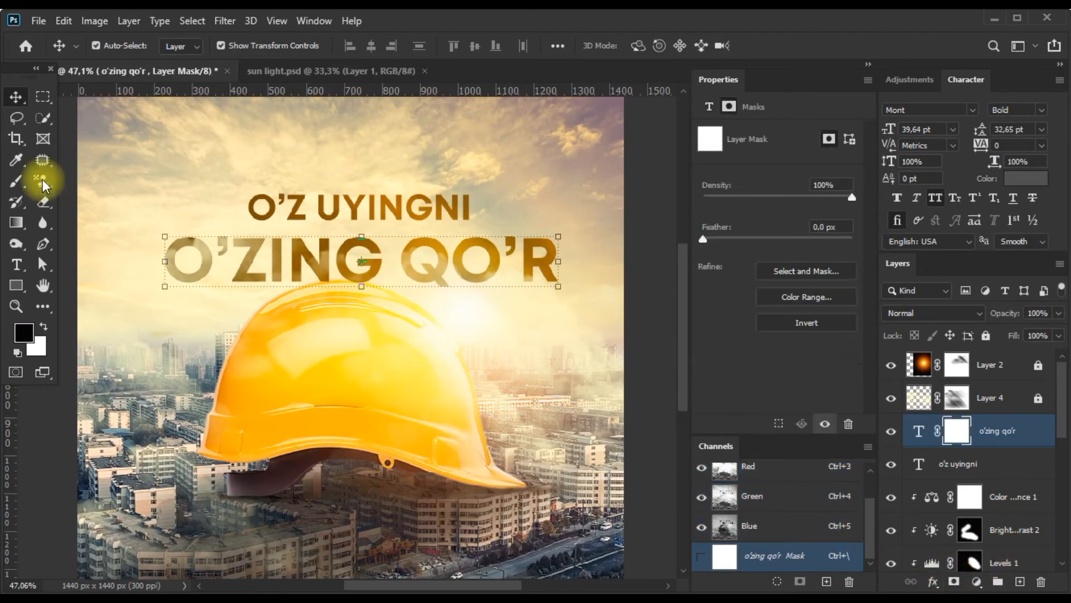
{"action": "left_click", "coordinate": [15, 222]}
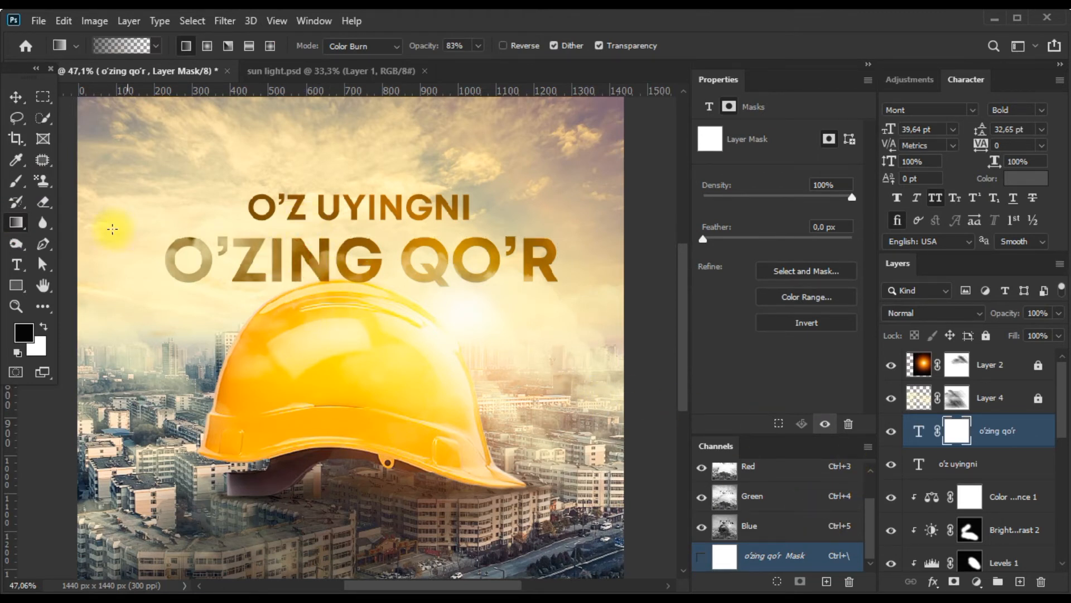
{"action": "left_click", "coordinate": [17, 182]}
{"action": "left_click", "coordinate": [317, 276]}
{"action": "key", "text": "ctrl+z"}
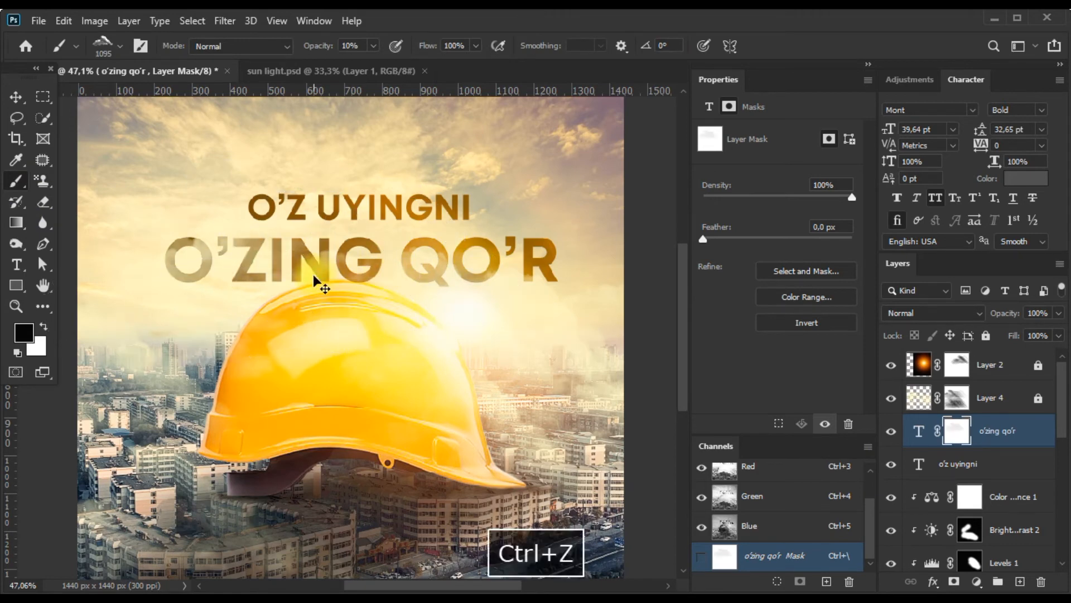
{"action": "mouse_move", "coordinate": [320, 278]}
{"action": "left_mouse_down"}
{"action": "mouse_move", "coordinate": [249, 293]}
{"action": "mouse_move", "coordinate": [272, 286]}
{"action": "left_mouse_up"}
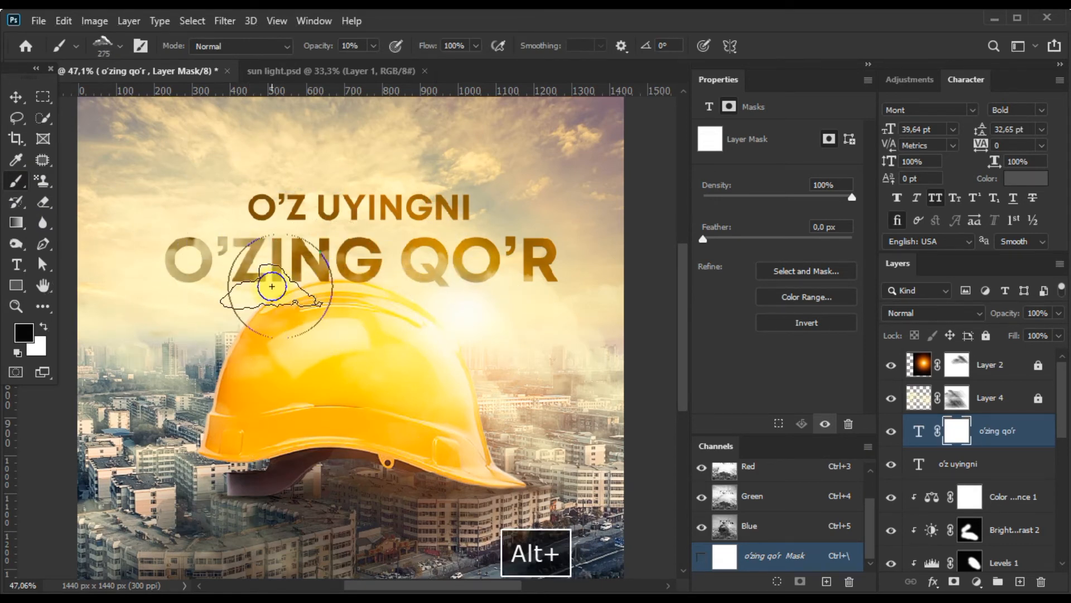
{"action": "right_click", "coordinate": [271, 286]}
{"action": "left_click", "coordinate": [457, 374]}
Paint black at 80% opacity on the "o'zing qo'r" mask to fade the lower edge of the letters behind the helmet.
{"action": "mouse_move", "coordinate": [207, 297]}
{"action": "left_mouse_down"}
{"action": "mouse_move", "coordinate": [193, 309]}
{"action": "mouse_move", "coordinate": [573, 311]}
{"action": "left_mouse_up"}
{"action": "mouse_move", "coordinate": [323, 309]}
{"action": "left_mouse_down"}
{"action": "mouse_move", "coordinate": [312, 307]}
{"action": "mouse_move", "coordinate": [337, 285]}
{"action": "mouse_move", "coordinate": [361, 302]}
{"action": "left_mouse_up"}
{"action": "key", "text": "8"}
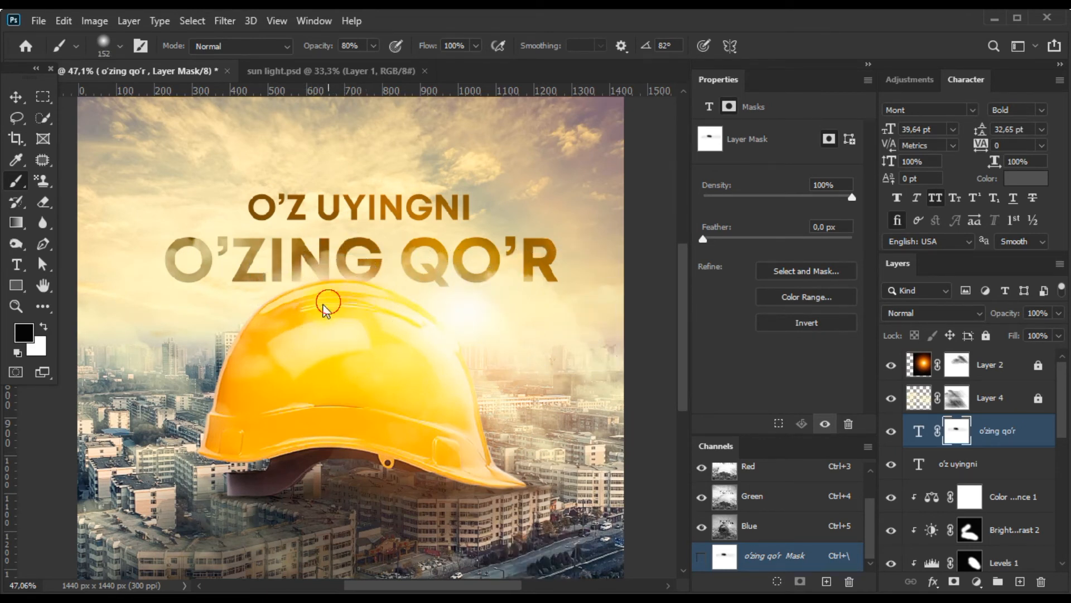
{"action": "left_click", "coordinate": [591, 307], "text": "shift"}
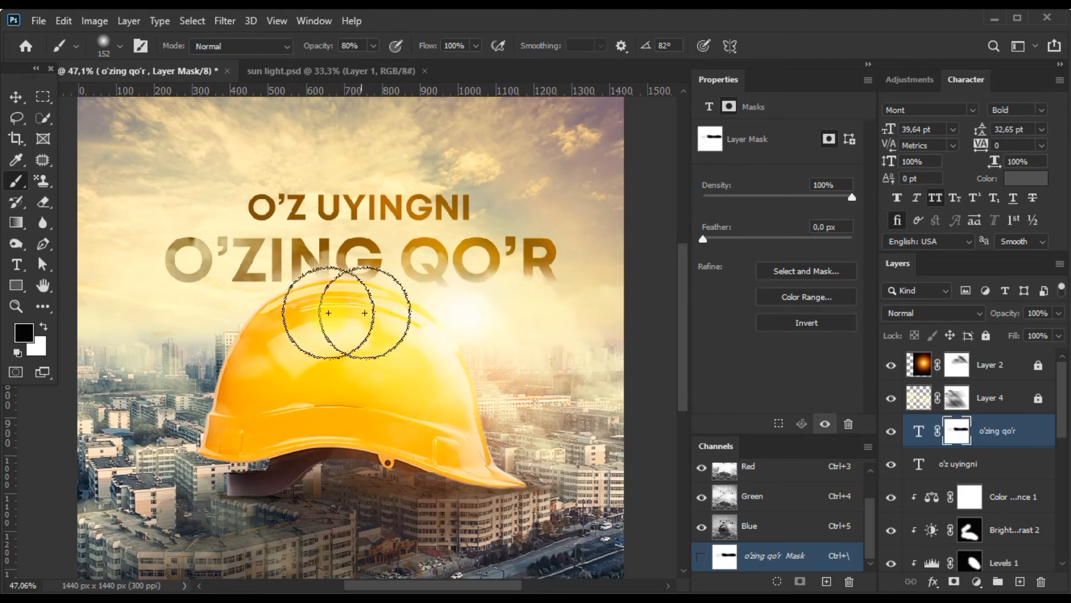
Refine the faded letter bottoms on the mask with the brush at 20% opacity, and with white at 30% to restore parts.
{"action": "key", "text": "2"}
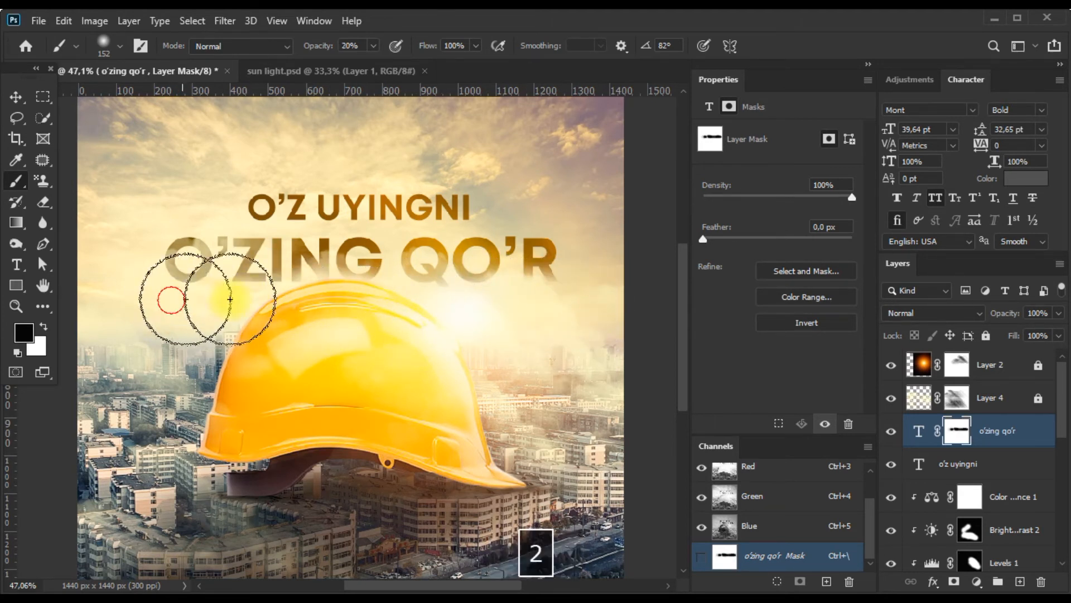
{"action": "key", "text": "shift+x"}
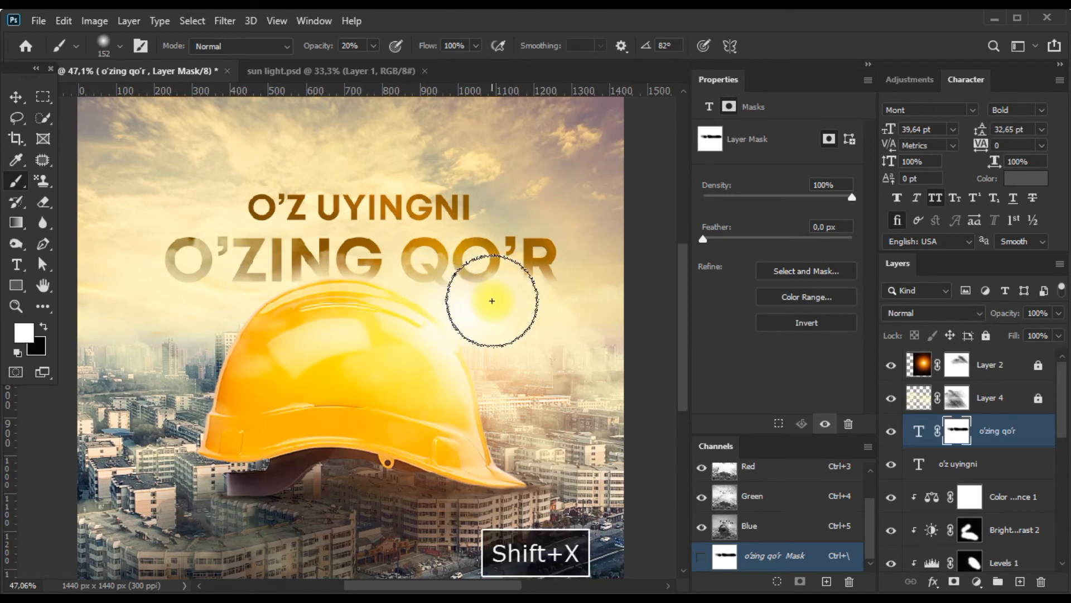
{"action": "key", "text": "3"}
{"action": "scroll", "coordinate": [376, 294], "scroll_direction": "down", "scroll_amount": 1}
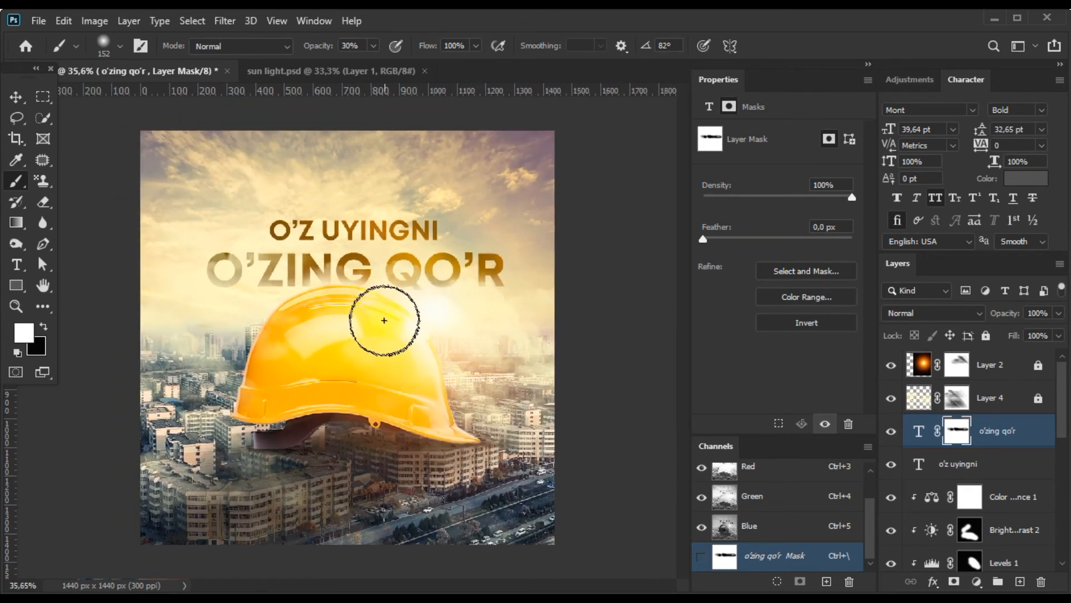
Move the "o'z uyingni" line down close to "o'zing qo'r", at Y 316.68 px.
{"action": "left_click", "coordinate": [16, 97]}
{"action": "scroll", "coordinate": [285, 193], "scroll_direction": "up", "scroll_amount": 1}
{"action": "left_click_drag", "start_coordinate": [430, 248], "coordinate": [430, 267]}
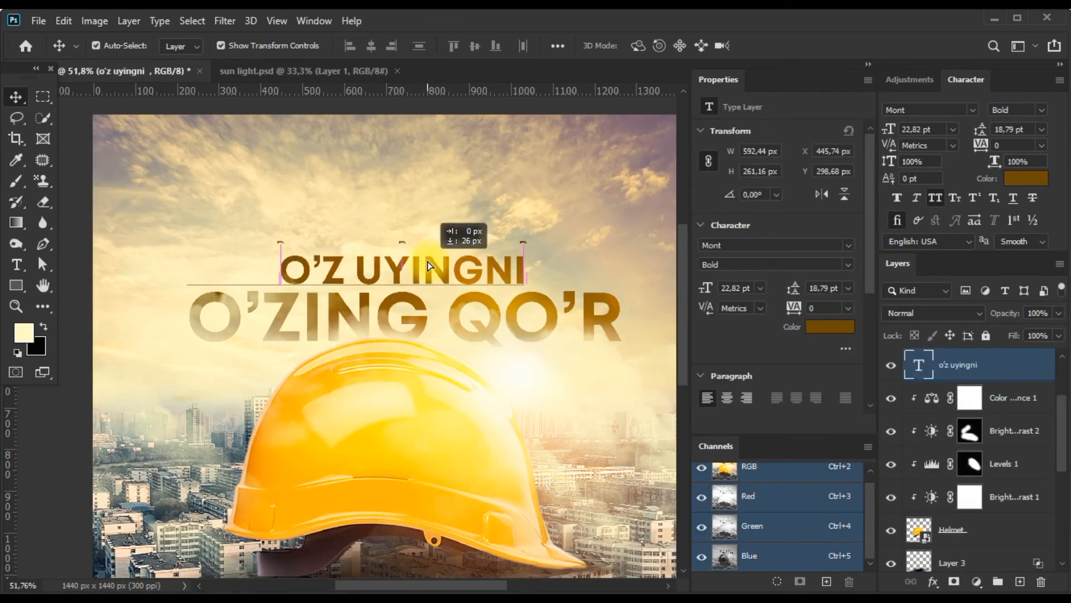
{"action": "scroll", "coordinate": [429, 262], "scroll_direction": "down", "scroll_amount": 3}
{"action": "key", "text": "Up"}
{"action": "key", "text": "Up"}
{"action": "key", "text": "Up"}
{"action": "key", "text": "Up"}
{"action": "left_click", "coordinate": [515, 292]}
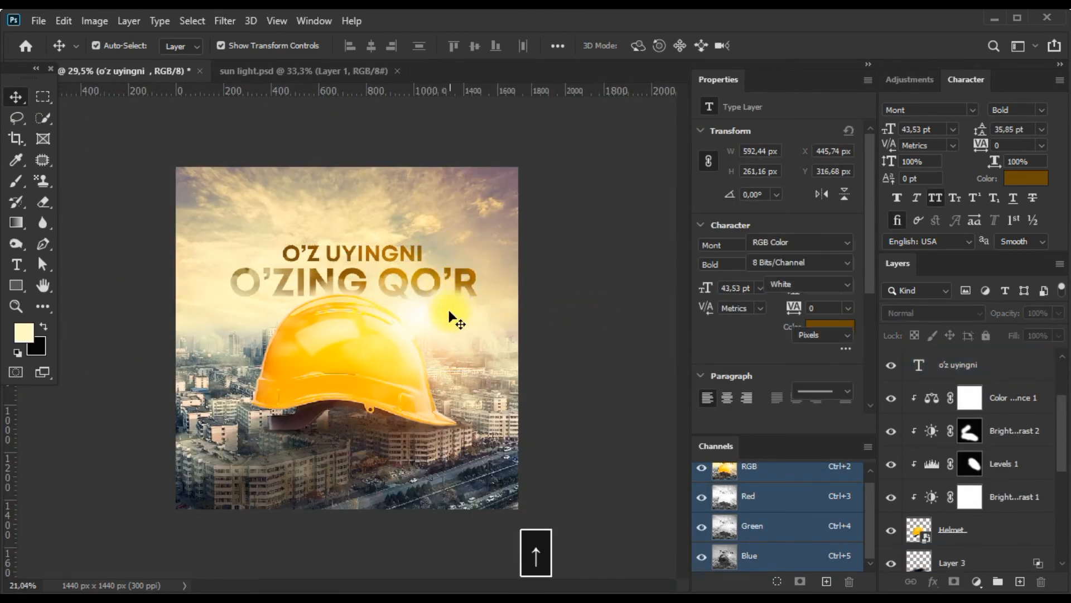
Duplicate the "o'z uyingni" line and place the copy near the banner's lower edge at Y 1289.68 px.
{"action": "scroll", "coordinate": [450, 314], "scroll_direction": "down", "scroll_amount": 1}
{"action": "scroll", "coordinate": [449, 313], "scroll_direction": "up", "scroll_amount": 2}
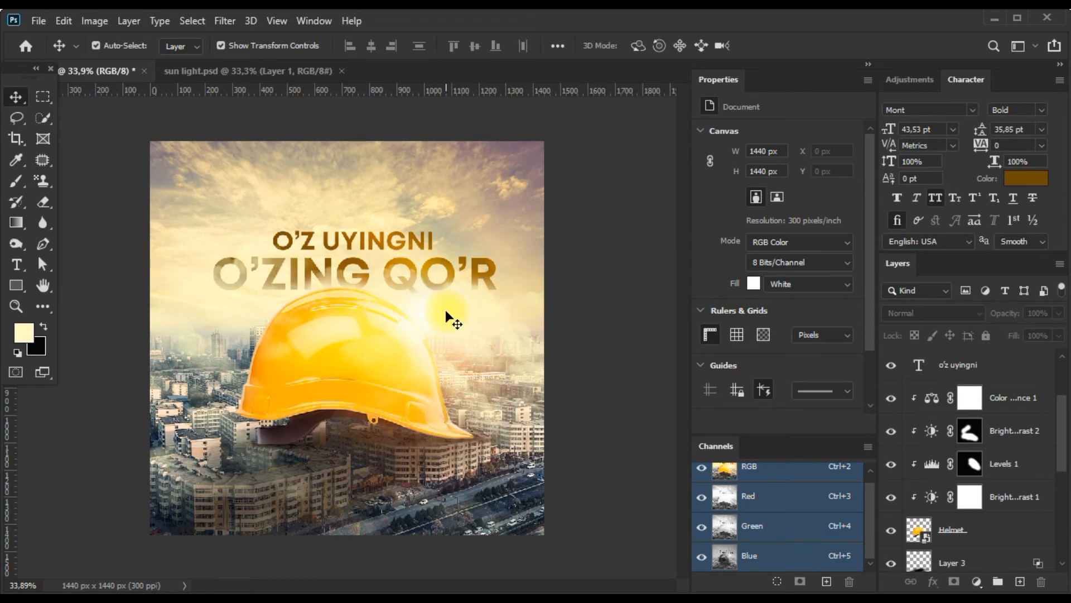
{"action": "scroll", "coordinate": [445, 312], "scroll_direction": "up", "scroll_amount": 1}
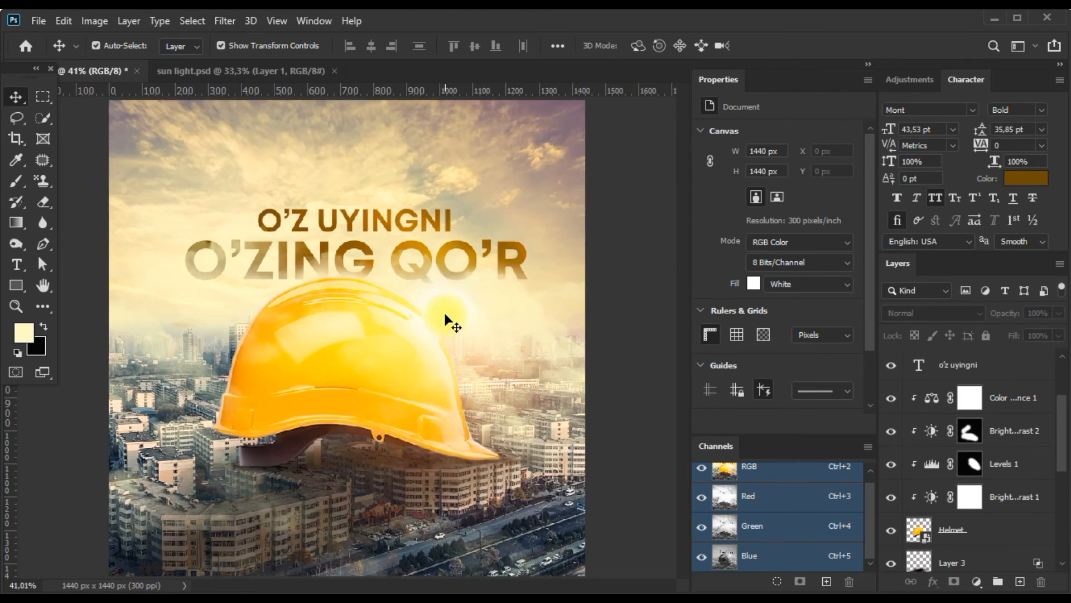
{"action": "scroll", "coordinate": [445, 315], "scroll_direction": "down", "scroll_amount": 1}
{"action": "left_click", "coordinate": [355, 233]}
{"action": "left_click_drag", "start_coordinate": [335, 234], "coordinate": [354, 376]}
{"action": "key", "text": "ctrl+z"}
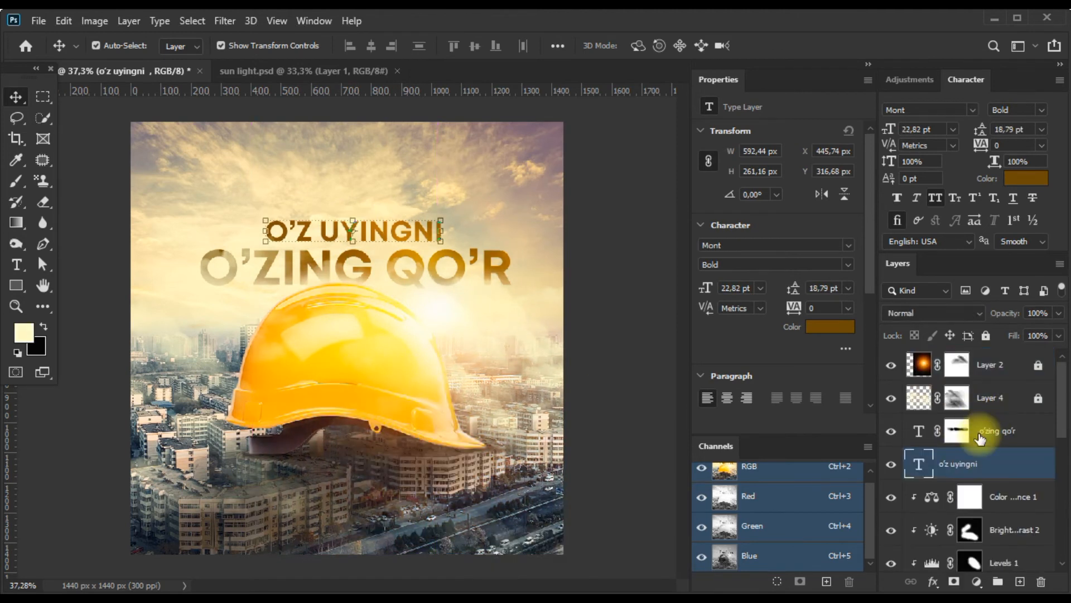
{"action": "key", "text": "ctrl+j"}
{"action": "left_click_drag", "start_coordinate": [398, 237], "coordinate": [395, 520]}
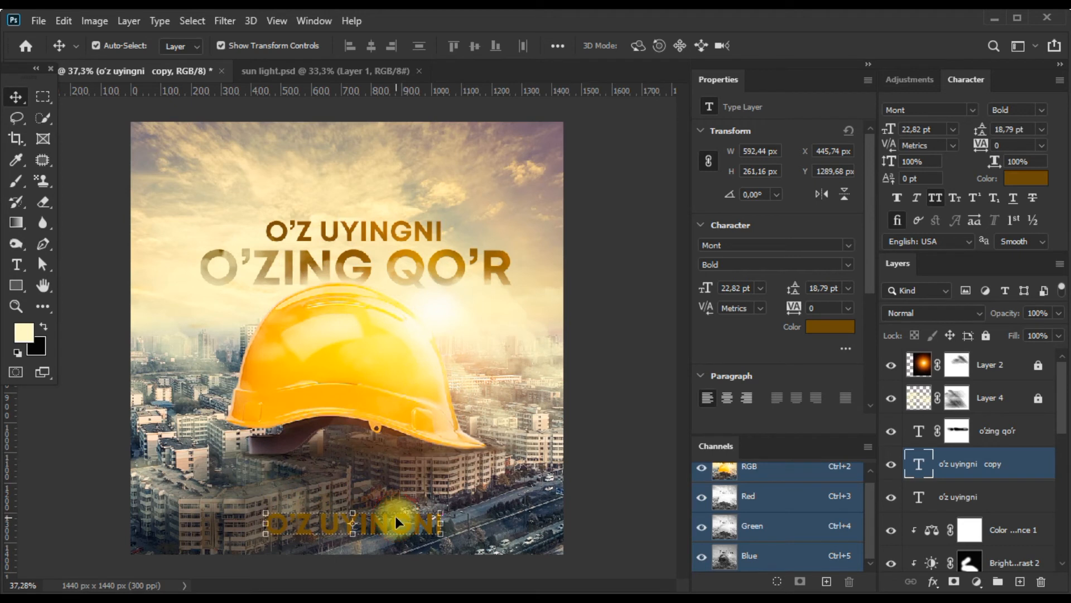
Replace the copied line's text with "your number" and turn off All Caps.
{"action": "double_click", "coordinate": [911, 469]}
{"action": "type", "text": "OOU"}
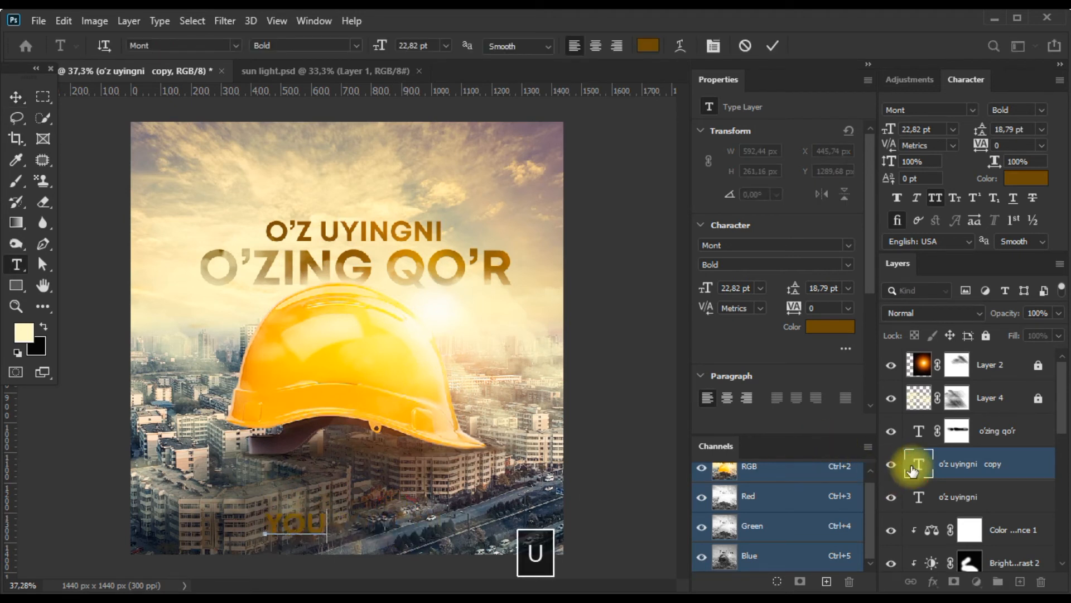
{"action": "type", "text": "R NUMBER"}
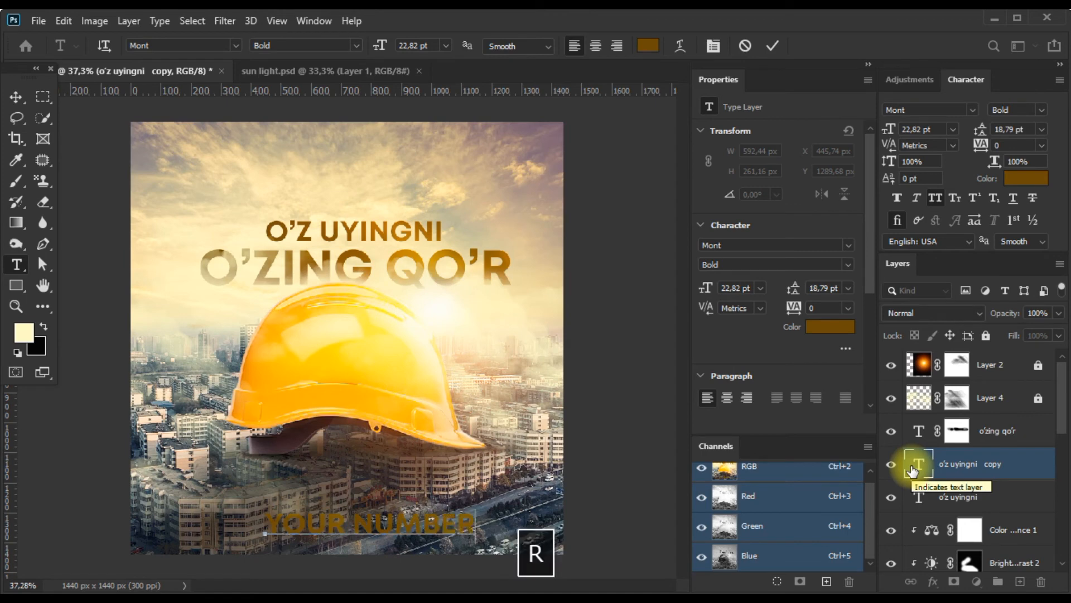
{"action": "key", "text": "ctrl+a"}
{"action": "left_click", "coordinate": [939, 197]}
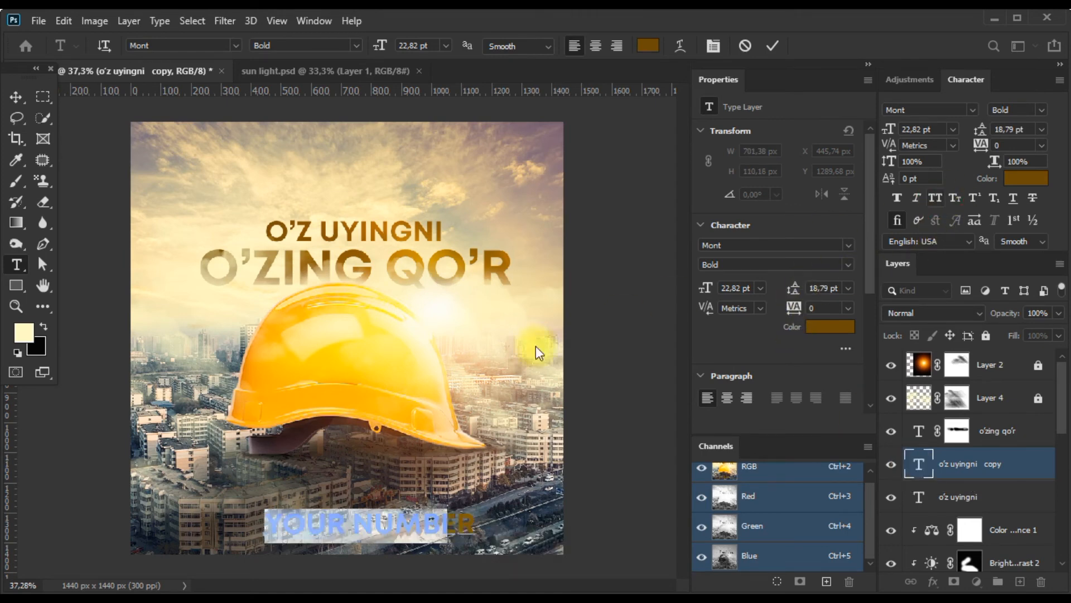
Colour the "your number" text white (ffffff) and set its font size to 15.82 pt.
{"action": "left_click", "coordinate": [814, 327]}
{"action": "left_click_drag", "start_coordinate": [501, 431], "coordinate": [312, 197]}
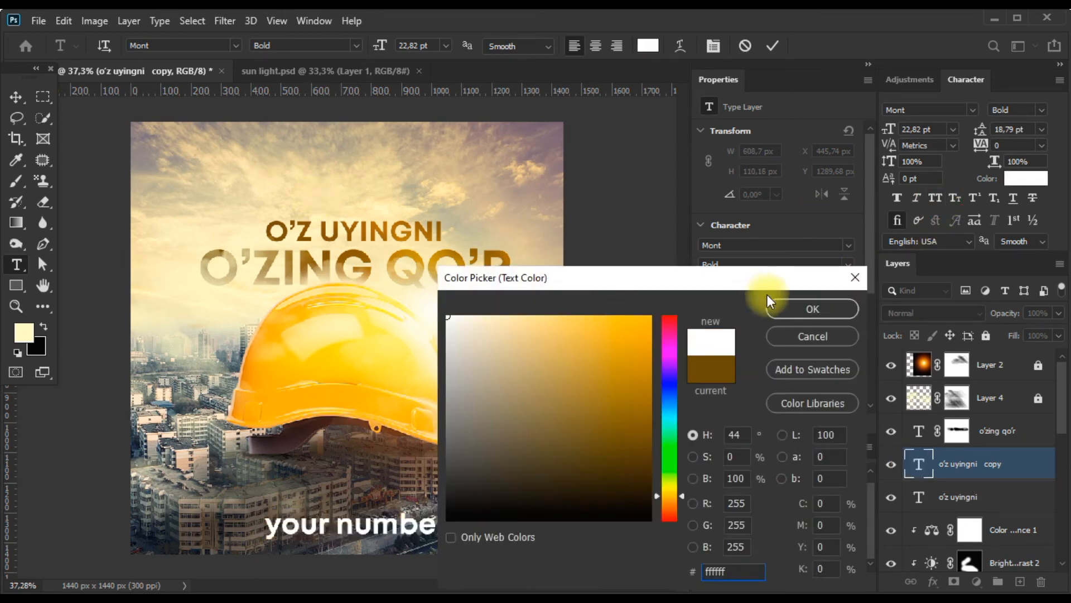
{"action": "left_click", "coordinate": [811, 306]}
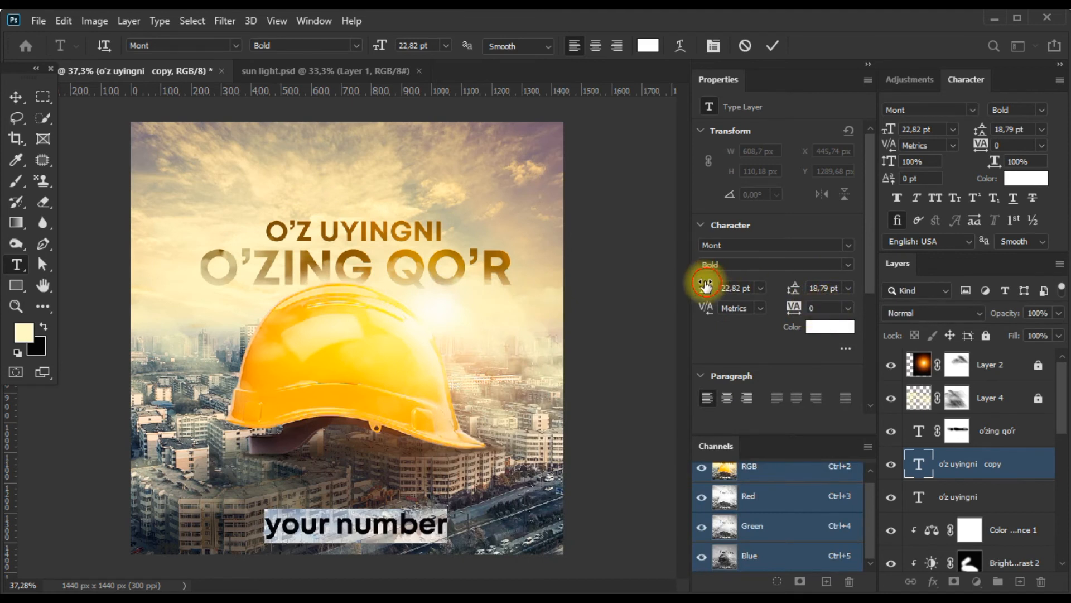
{"action": "left_click_drag", "start_coordinate": [710, 285], "coordinate": [703, 286]}
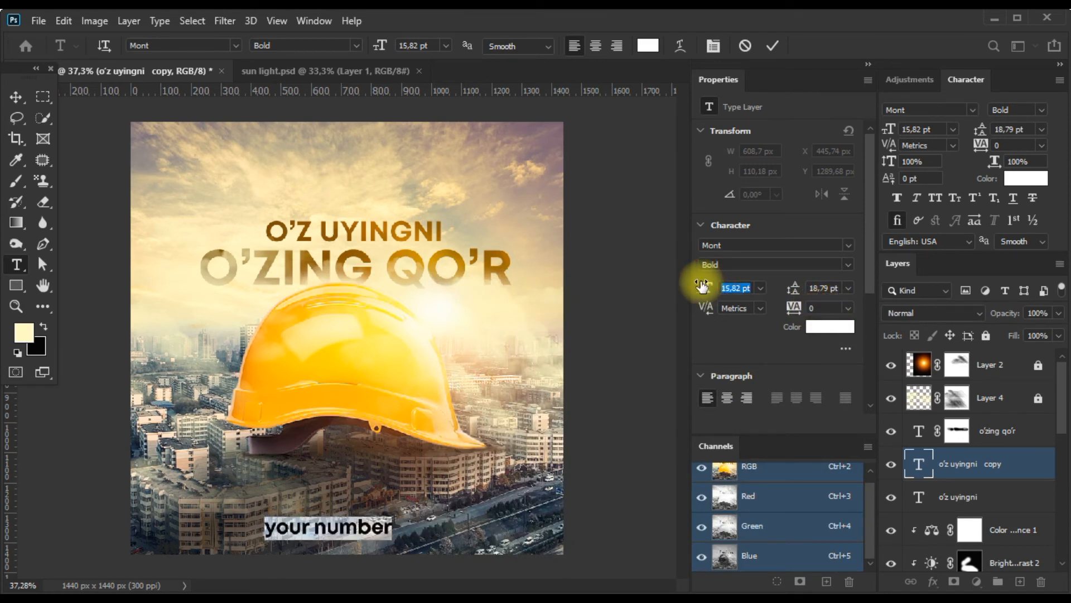
Centre "your number" horizontally on the canvas and add horizontal guides near the banner's upper and lower edges.
{"action": "left_click", "coordinate": [15, 97]}
{"action": "key", "text": "ctrl+a"}
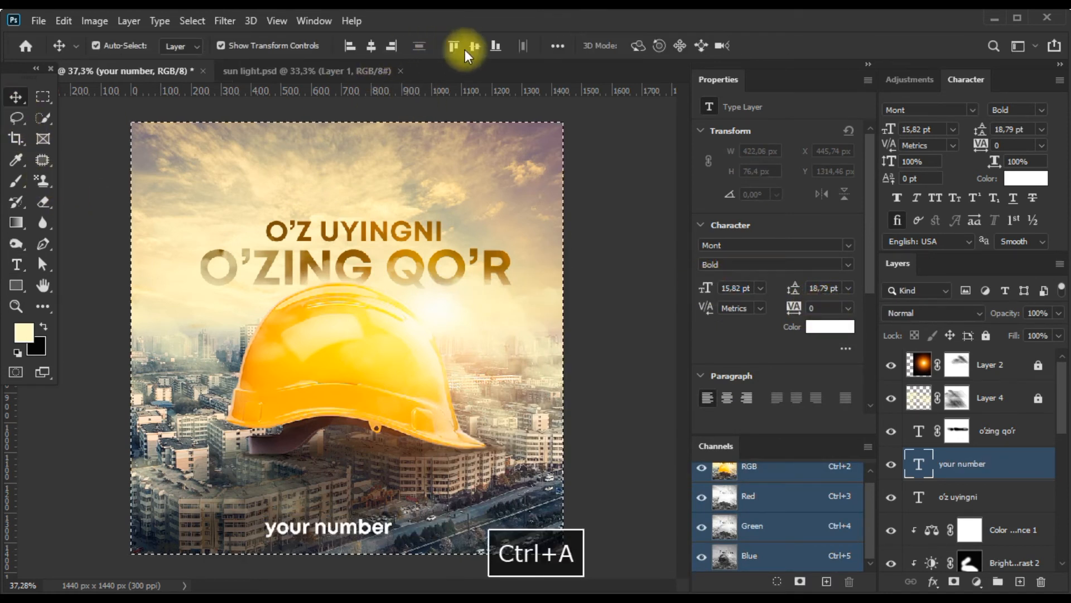
{"action": "key", "text": "ctrl+d"}
{"action": "left_click_drag", "start_coordinate": [427, 90], "coordinate": [419, 148]}
{"action": "left_click_drag", "start_coordinate": [397, 91], "coordinate": [356, 531]}
{"action": "scroll", "coordinate": [352, 530], "scroll_direction": "up", "scroll_amount": 2}
Nudge the "your number" line up to Y 1293.46 px so it sits on the lower guide.
{"action": "left_click", "coordinate": [304, 550]}
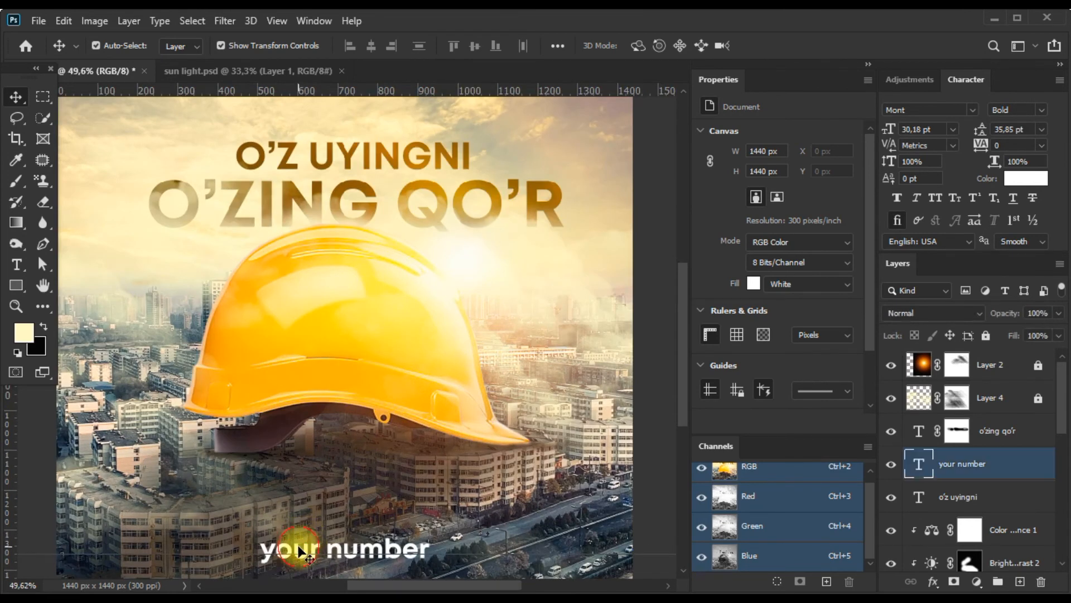
{"action": "key", "text": "Up"}
{"action": "key", "text": "Up"}
{"action": "key", "text": "Up"}
{"action": "key", "text": "Up"}
{"action": "key", "text": "Up"}
{"action": "key", "text": "Up"}
{"action": "key", "text": "Up"}
{"action": "key", "text": "Up"}
{"action": "key", "text": "Up"}
{"action": "key", "text": "Up"}
{"action": "key", "text": "Up"}
{"action": "key", "text": "Up"}
{"action": "key", "text": "Up"}
{"action": "key", "text": "Up"}
{"action": "key", "text": "Up"}
{"action": "key", "text": "Up"}
{"action": "key", "text": "Up"}
{"action": "key", "text": "Up"}
{"action": "key", "text": "Up"}
{"action": "key", "text": "Up"}
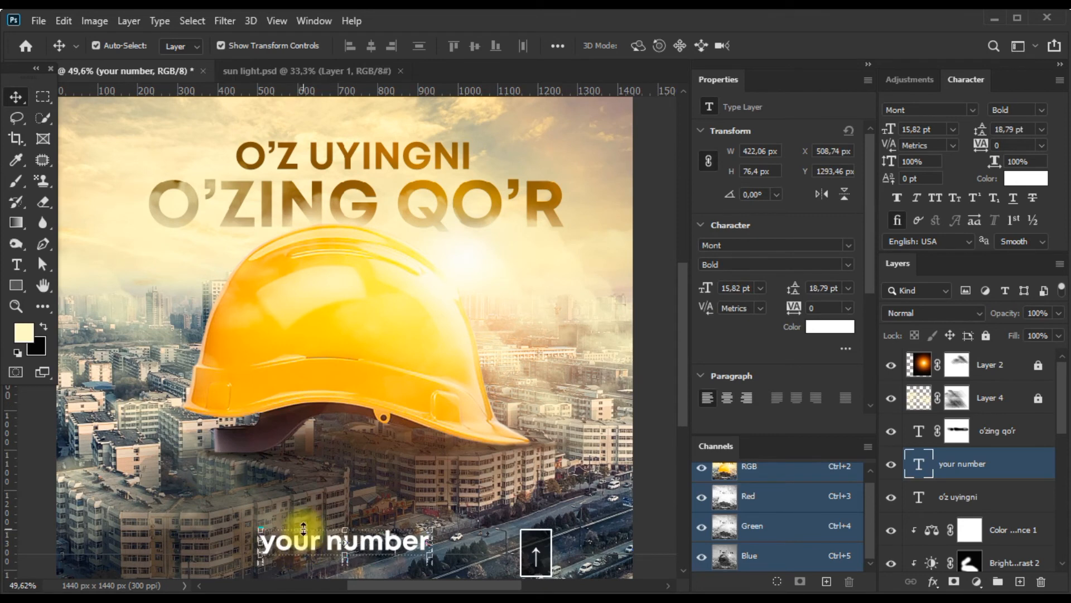
{"action": "key", "text": "ctrl+a"}
{"action": "key", "text": "ctrl+d"}
{"action": "scroll", "coordinate": [453, 325], "scroll_direction": "down", "scroll_amount": 5}
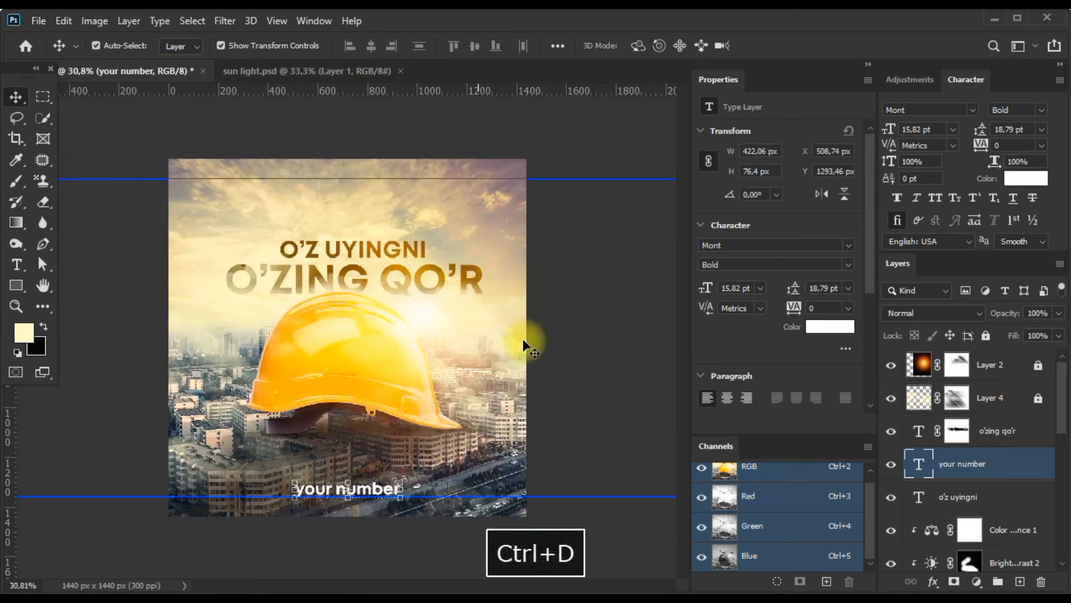
{"action": "left_click", "coordinate": [346, 192], "text": "ctrl"}
{"action": "scroll", "coordinate": [358, 338], "scroll_direction": "up", "scroll_amount": 1}
{"action": "left_click_drag", "start_coordinate": [336, 505], "coordinate": [336, 409]}
{"action": "key", "text": "ctrl+z"}
{"action": "left_click", "coordinate": [1016, 487]}
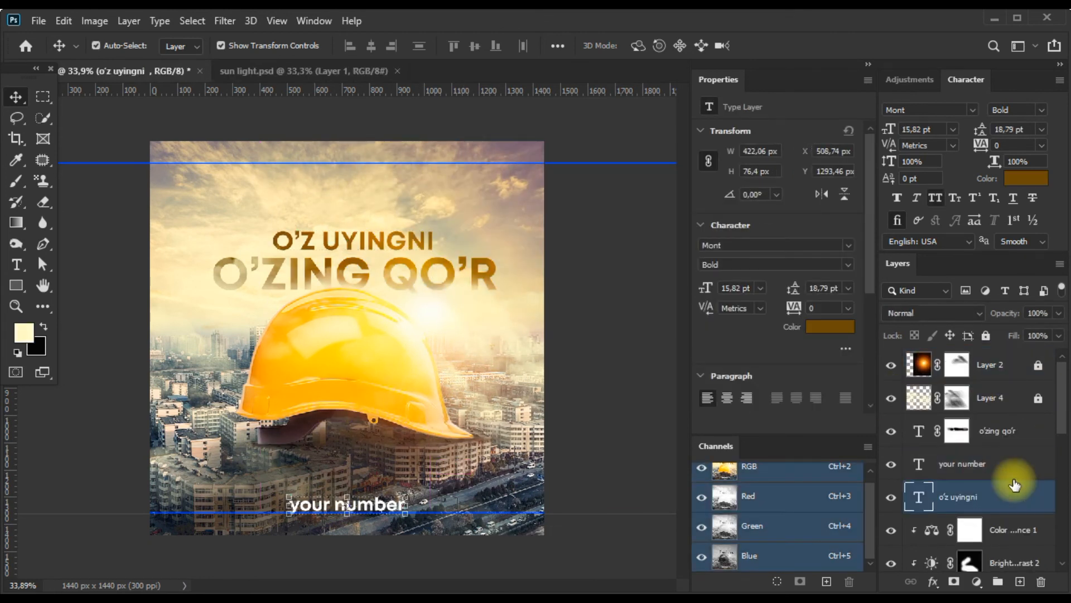
Duplicate the "your number" line and move the copy up to the upper guide at Y 72.46 px.
{"action": "left_click", "coordinate": [1015, 466]}
{"action": "key", "text": "ctrl+j"}
{"action": "left_click_drag", "start_coordinate": [372, 522], "coordinate": [367, 177]}
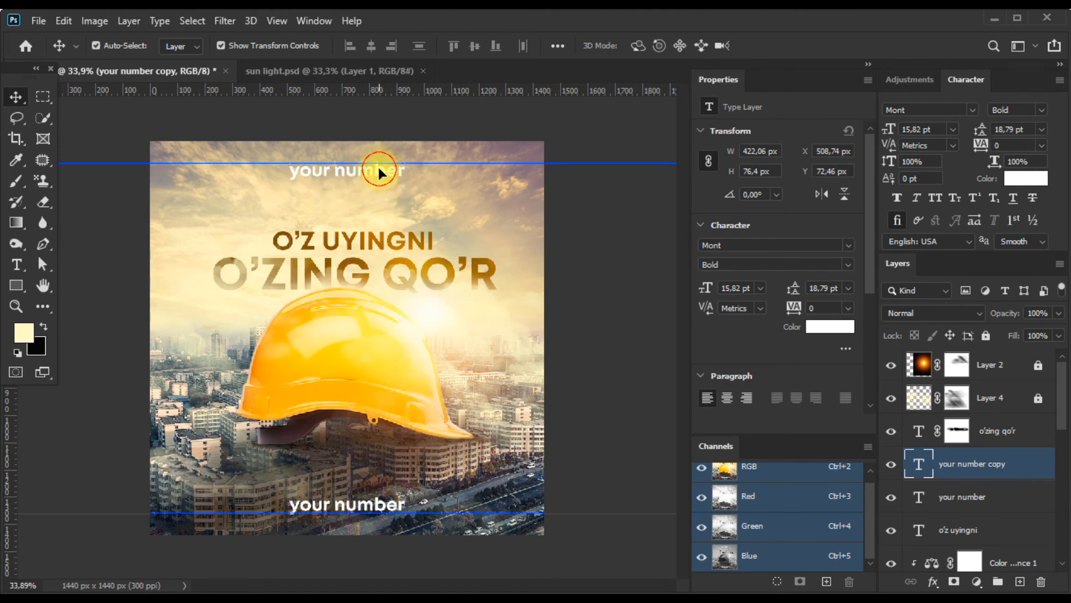
Replace the upper copy's text with "logO".
{"action": "double_click", "coordinate": [921, 461]}
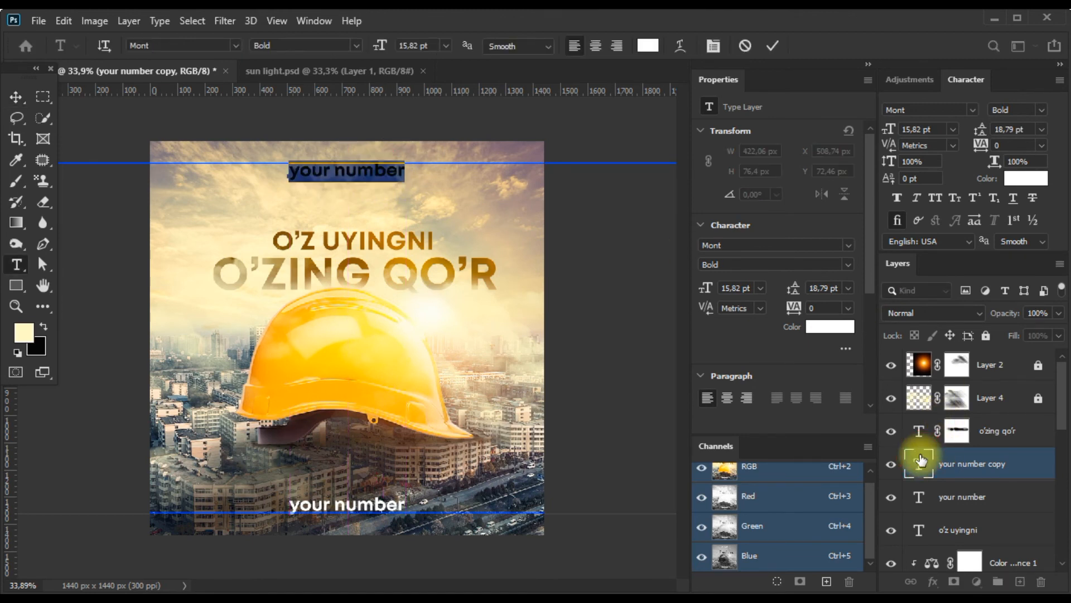
{"action": "type", "text": "loG"}
{"action": "key", "text": "BackSpace"}
{"action": "type", "text": "go"}
{"action": "key", "text": "BackSpace"}
{"action": "type", "text": "O"}
Centre the "logO" text horizontally on the canvas and clear the selection.
{"action": "left_click", "coordinate": [16, 96]}
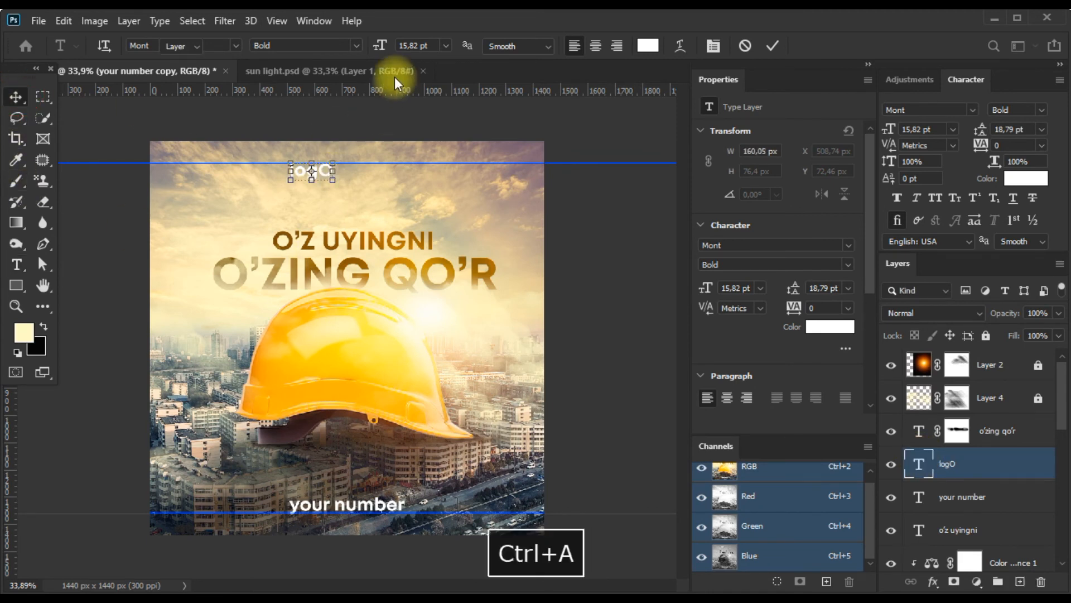
{"action": "key", "text": "ctrl+a"}
{"action": "left_click", "coordinate": [371, 46]}
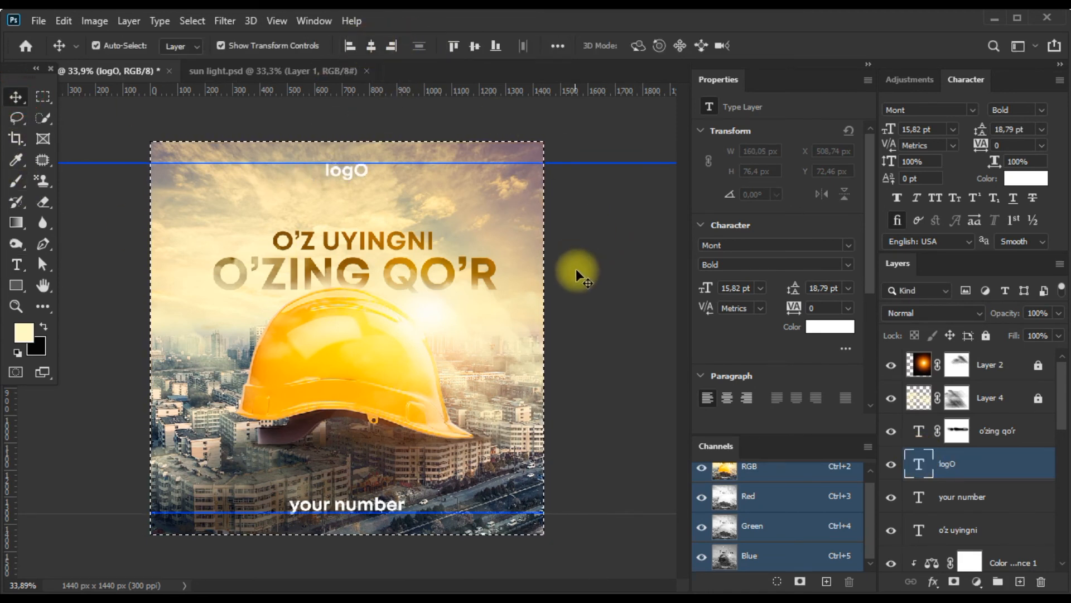
{"action": "key", "text": "ctrl+d"}
Recolour the "logO" text to dark brown #241b06 and deselect the layer.
{"action": "left_click", "coordinate": [825, 327]}
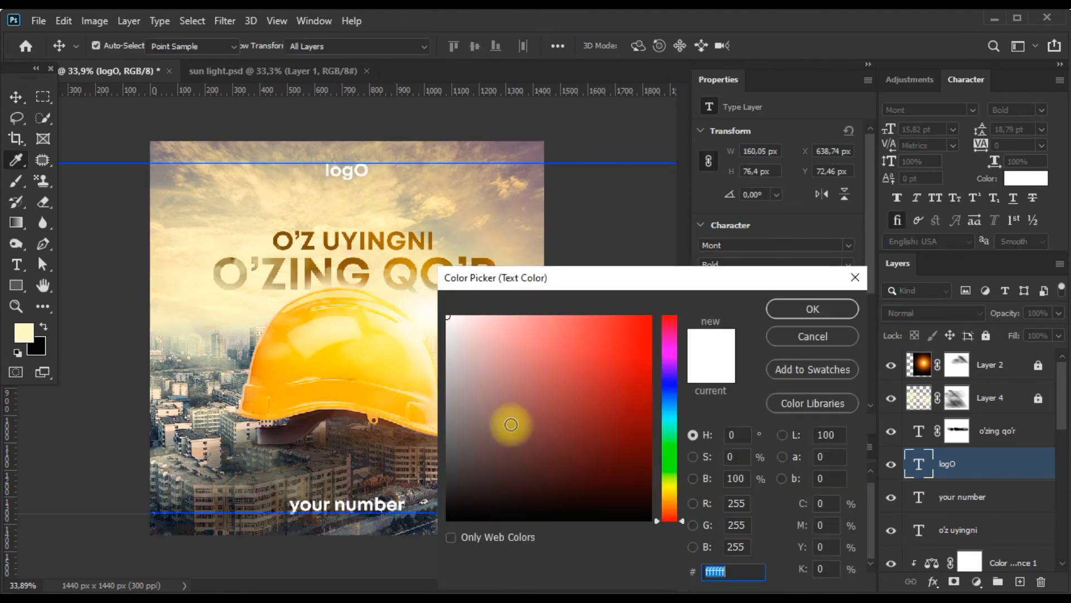
{"action": "left_click", "coordinate": [390, 241]}
{"action": "left_click_drag", "start_coordinate": [597, 382], "coordinate": [617, 490]}
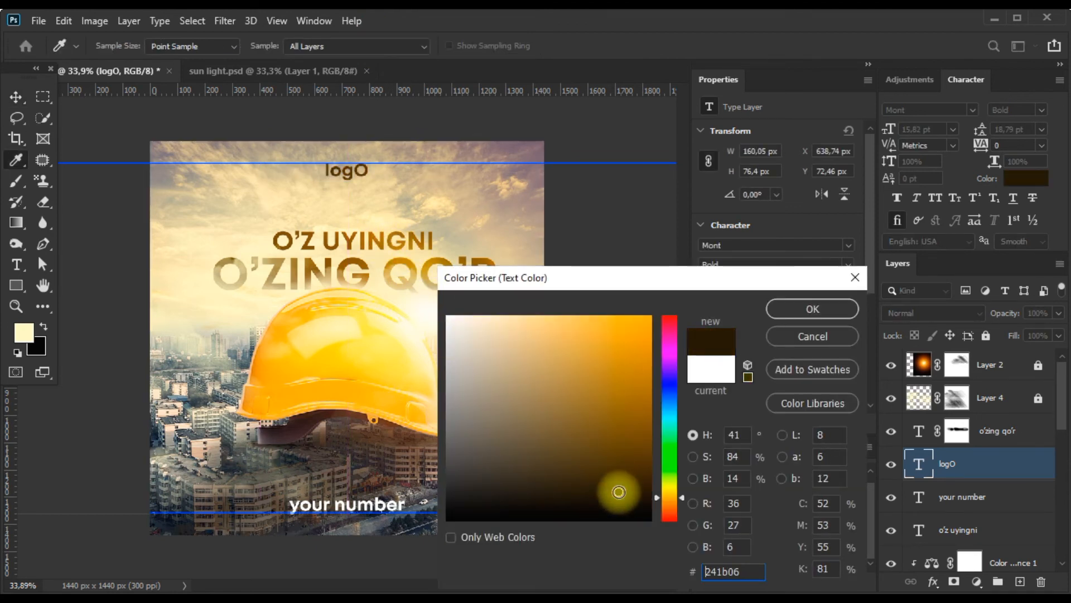
{"action": "left_click", "coordinate": [798, 308]}
{"action": "scroll", "coordinate": [457, 346], "scroll_direction": "down", "scroll_amount": 1}
{"action": "left_click", "coordinate": [594, 284]}
Hide the guides and check the whole banner without them.
{"action": "scroll", "coordinate": [379, 228], "scroll_direction": "down", "scroll_amount": 1}
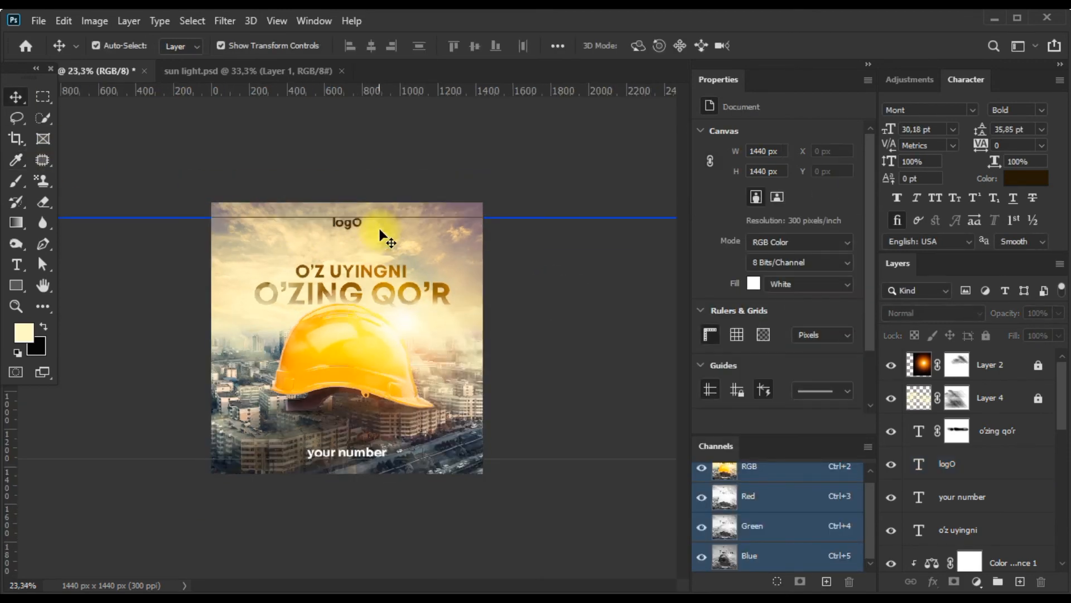
{"action": "scroll", "coordinate": [390, 234], "scroll_direction": "up", "scroll_amount": 2}
{"action": "key", "text": "ctrl+semicolon"}
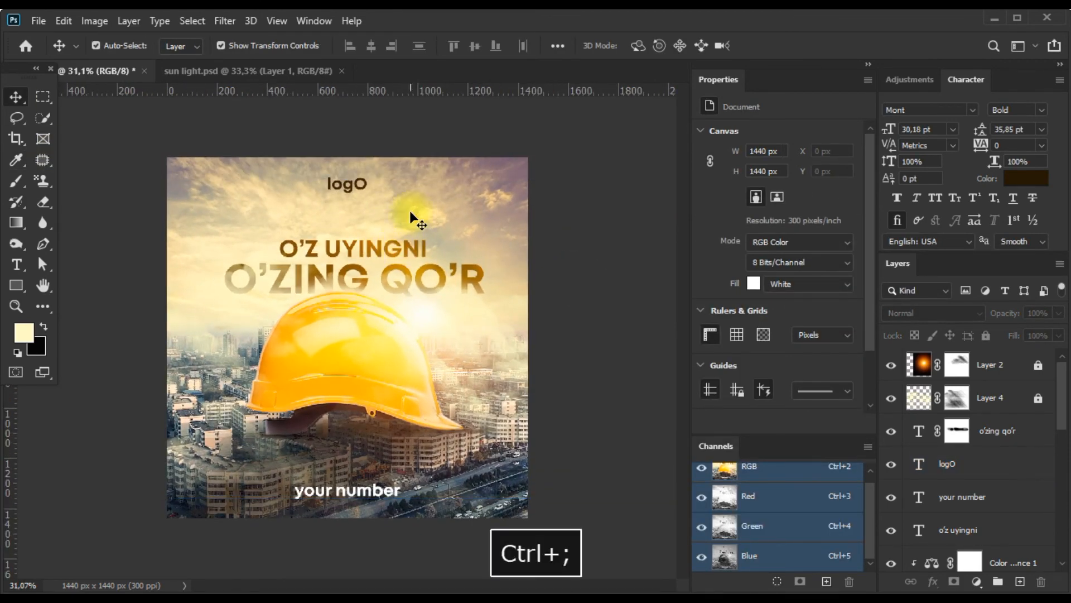
{"action": "scroll", "coordinate": [419, 268], "scroll_direction": "down", "scroll_amount": 2}
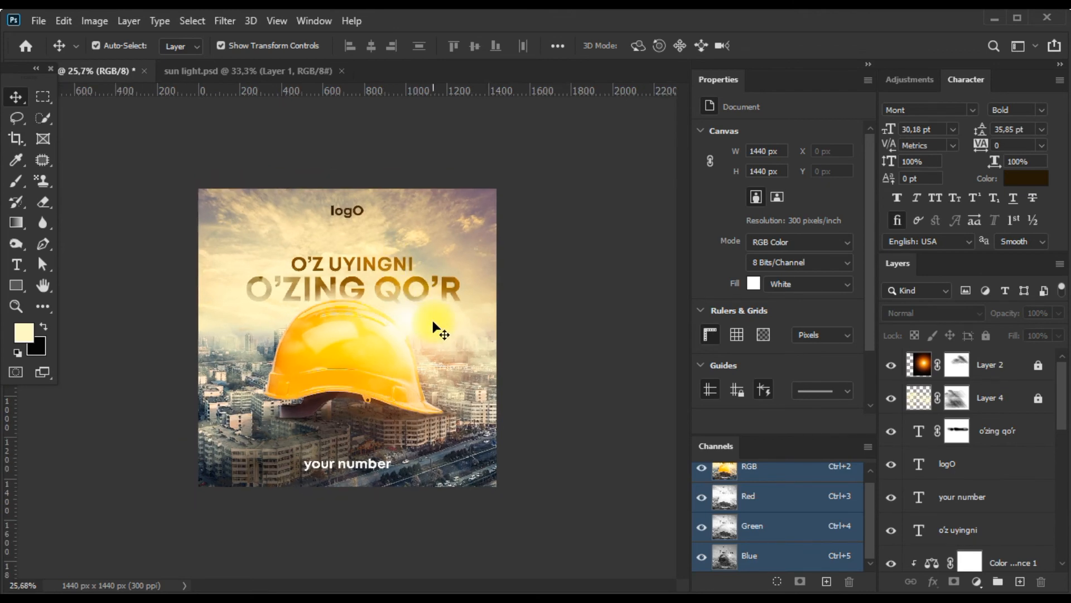
{"action": "scroll", "coordinate": [433, 322], "scroll_direction": "up", "scroll_amount": 3}
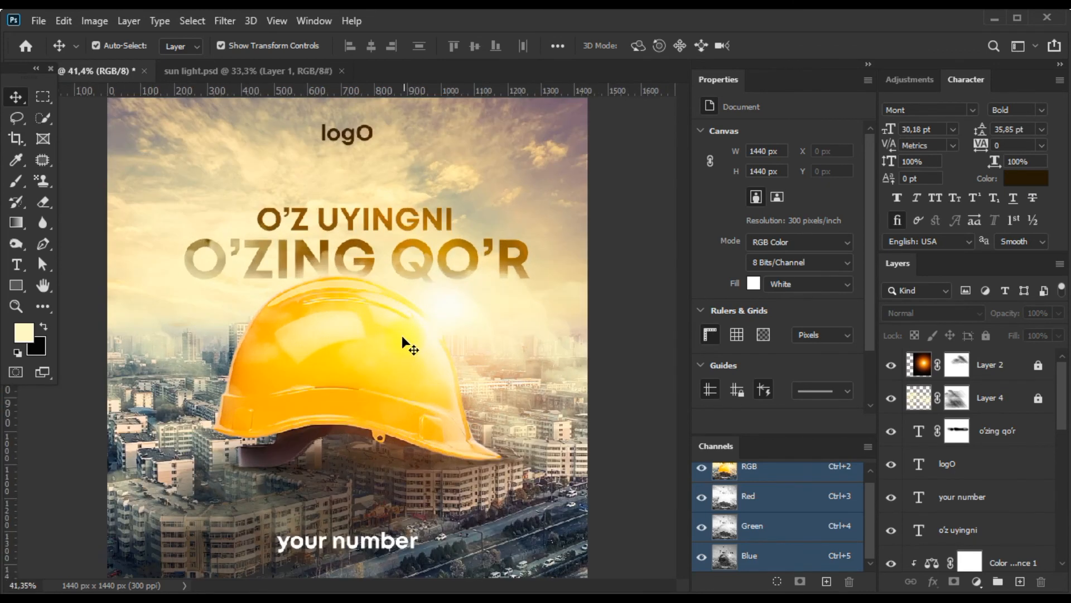
Unlock Layer 2 and Layer 4, and add an unclipped Photo Filter adjustment layer at the top of the layer stack.
{"action": "left_click", "coordinate": [1039, 368]}
{"action": "left_click", "coordinate": [1038, 400]}
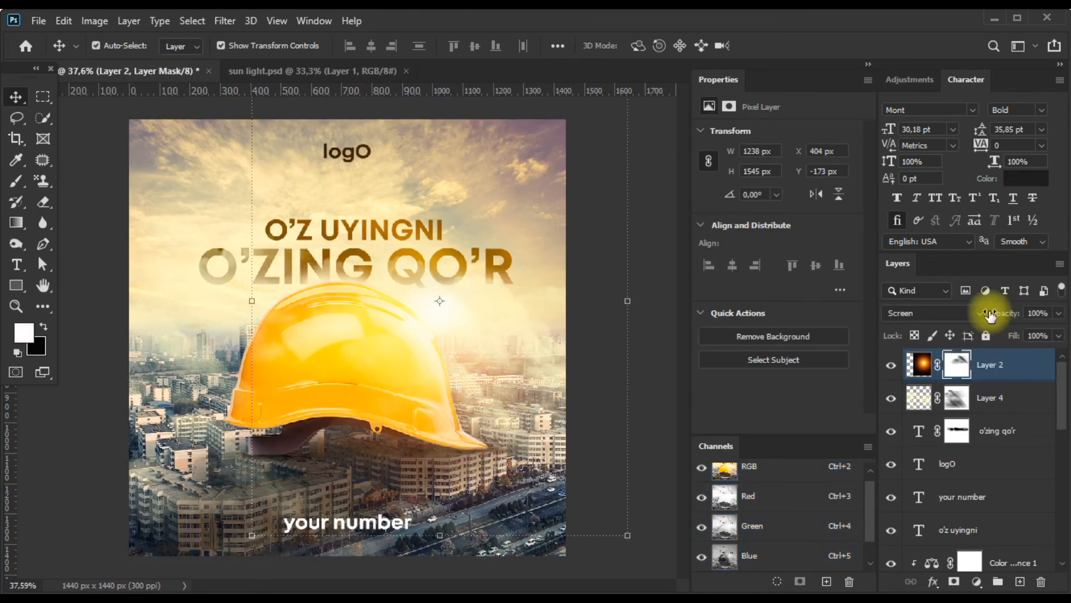
{"action": "left_click", "coordinate": [915, 80]}
{"action": "left_click", "coordinate": [963, 138]}
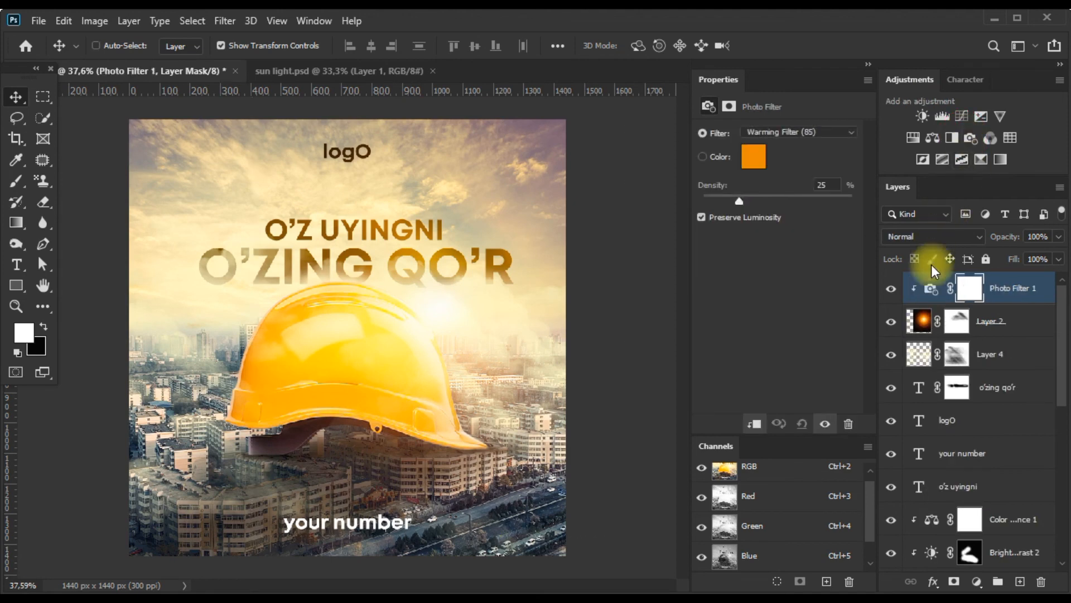
{"action": "key", "text": "ctrl+alt+g"}
Give the Photo Filter a custom bright orange colour at 17% density and compare the banner with and without it.
{"action": "left_click", "coordinate": [753, 156]}
{"action": "mouse_move", "coordinate": [536, 332]}
{"action": "left_mouse_down"}
{"action": "mouse_move", "coordinate": [531, 308]}
{"action": "mouse_move", "coordinate": [640, 279]}
{"action": "mouse_move", "coordinate": [669, 287]}
{"action": "left_mouse_up"}
{"action": "left_click", "coordinate": [787, 310]}
{"action": "mouse_move", "coordinate": [722, 202]}
{"action": "left_mouse_down"}
{"action": "mouse_move", "coordinate": [768, 200]}
{"action": "mouse_move", "coordinate": [729, 199]}
{"action": "left_mouse_up"}
{"action": "left_click", "coordinate": [890, 289]}
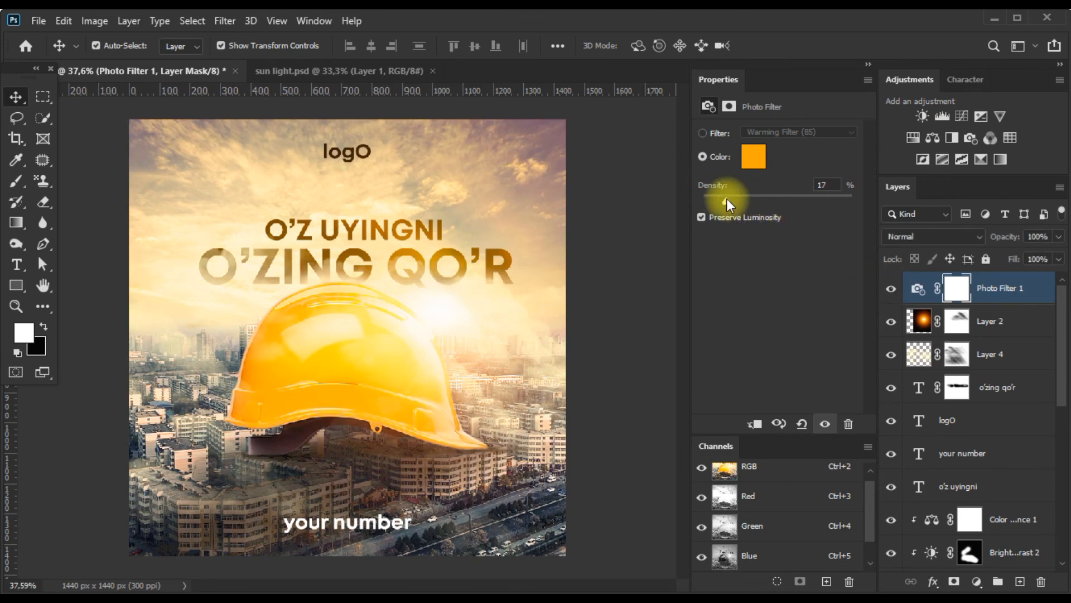
{"action": "left_click", "coordinate": [917, 288]}
{"action": "scroll", "coordinate": [361, 402], "scroll_direction": "down", "scroll_amount": 1}
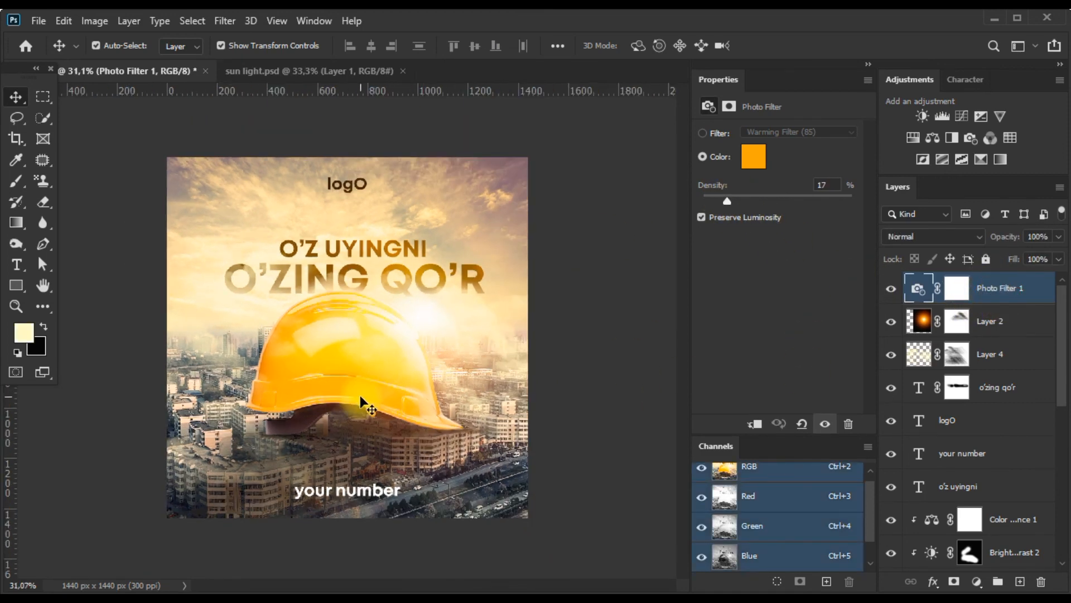
Stamp all visible layers into a new top layer and convert it to a smart object.
{"action": "key", "text": "ctrl+alt+shift+e"}
{"action": "right_click", "coordinate": [962, 287]}
{"action": "left_click", "coordinate": [857, 230]}
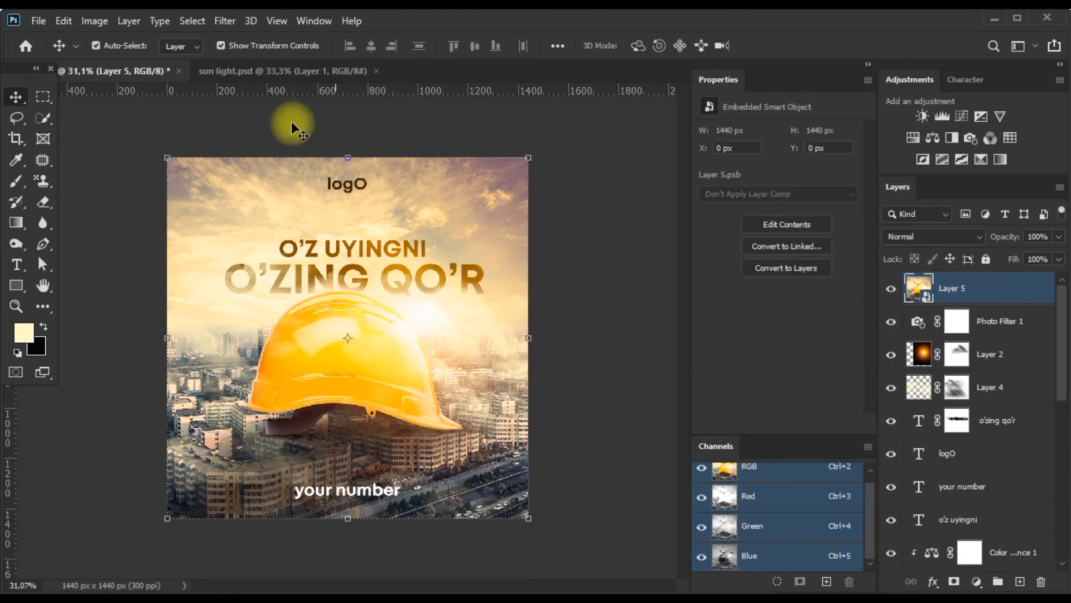
Open the Camera Raw Filter on the merged layer and set Temperature to +6, Tint to +7 and Contrast to +23.
{"action": "left_click", "coordinate": [221, 24]}
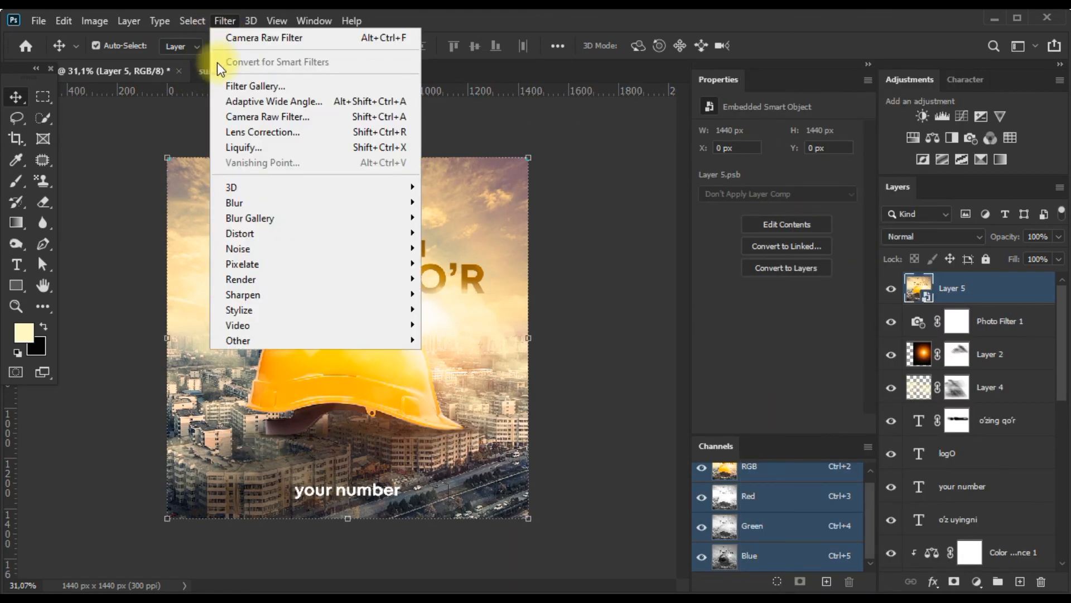
{"action": "left_click", "coordinate": [230, 119]}
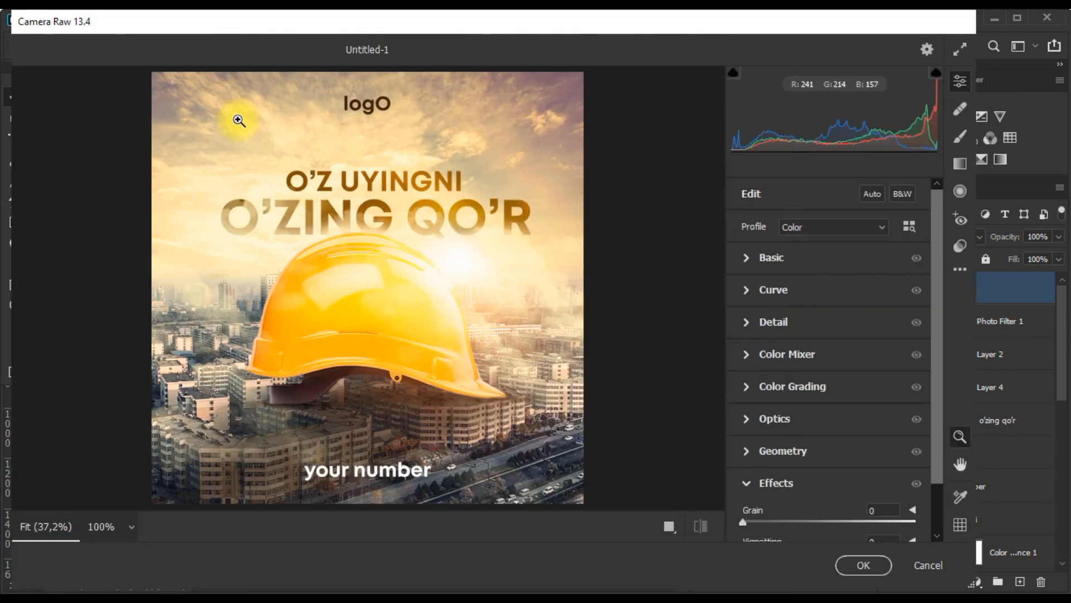
{"action": "left_click", "coordinate": [748, 261]}
{"action": "left_click_drag", "start_coordinate": [822, 255], "coordinate": [835, 278]}
{"action": "mouse_move", "coordinate": [829, 344]}
{"action": "left_mouse_down"}
{"action": "mouse_move", "coordinate": [854, 345]}
{"action": "mouse_move", "coordinate": [843, 344]}
{"action": "left_mouse_up"}
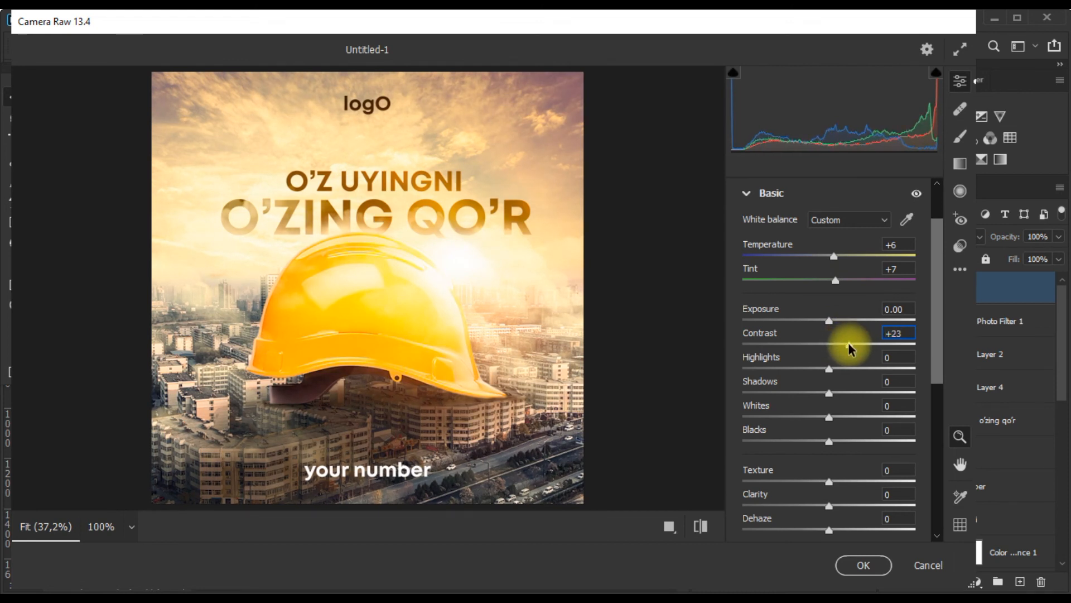
Set the Camera Raw Texture to +10, Clarity to +7 and Dehaze to +3.
{"action": "scroll", "coordinate": [842, 363], "scroll_direction": "down", "scroll_amount": 2}
{"action": "left_click_drag", "start_coordinate": [829, 430], "coordinate": [838, 429]}
{"action": "left_click_drag", "start_coordinate": [829, 453], "coordinate": [840, 452]}
{"action": "left_click_drag", "start_coordinate": [829, 478], "coordinate": [833, 476]}
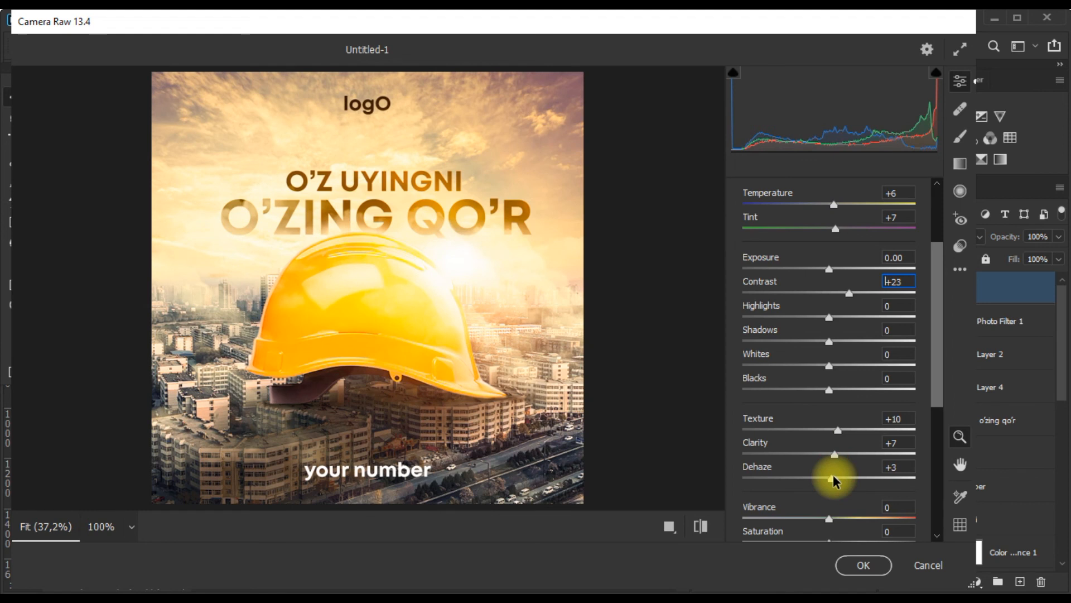
Set Grain to 8 and Vignetting to -23, apply the Camera Raw Filter and deselect the layer.
{"action": "scroll", "coordinate": [832, 474], "scroll_direction": "down", "scroll_amount": 10}
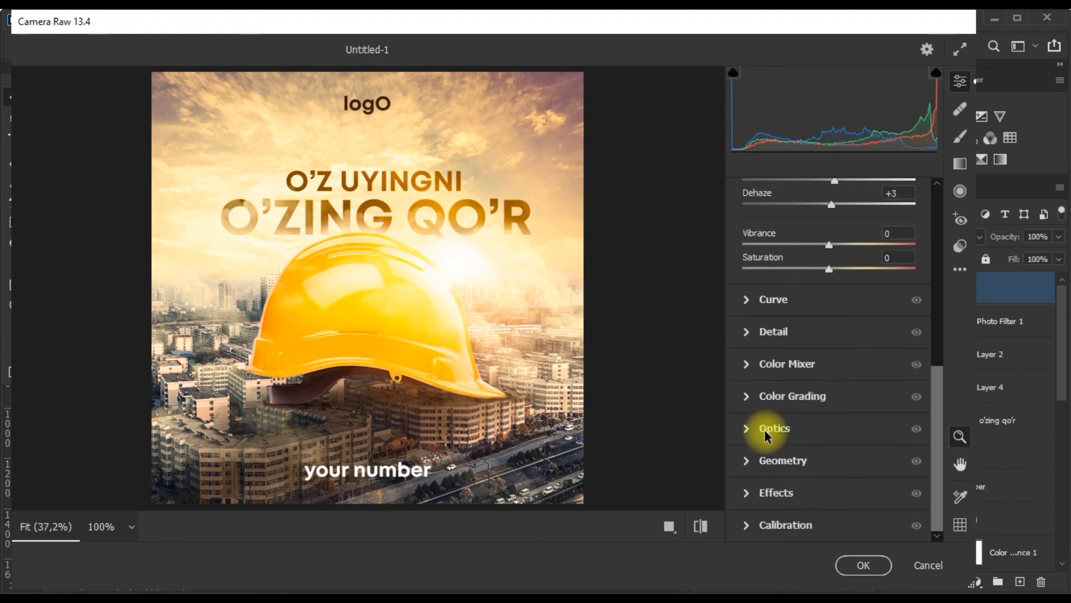
{"action": "left_click", "coordinate": [756, 493]}
{"action": "left_click_drag", "start_coordinate": [753, 462], "coordinate": [757, 462]}
{"action": "left_click_drag", "start_coordinate": [829, 493], "coordinate": [806, 493]}
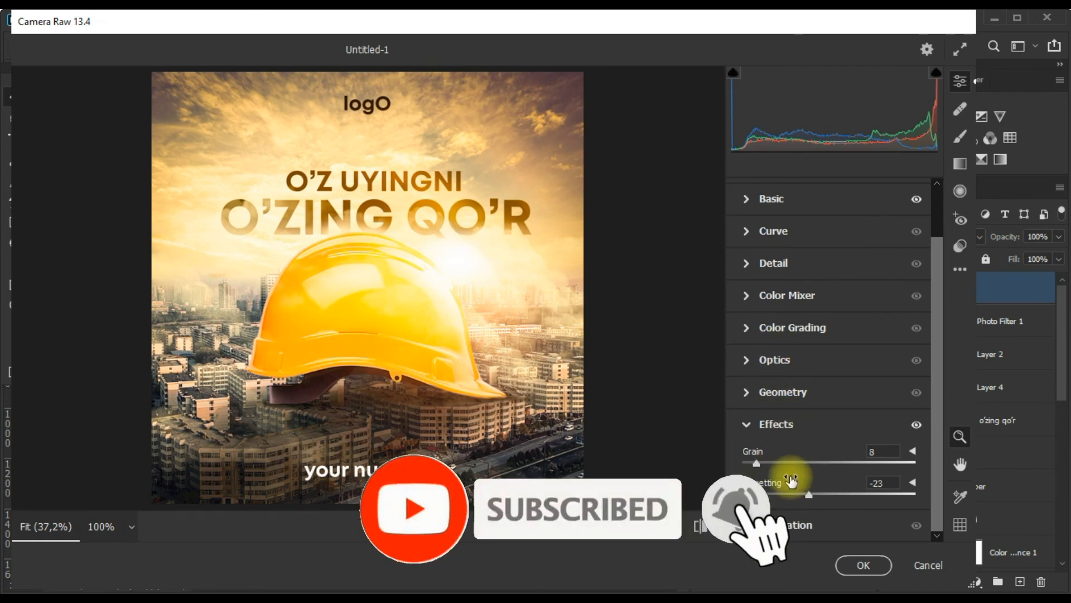
{"action": "left_click", "coordinate": [849, 558]}
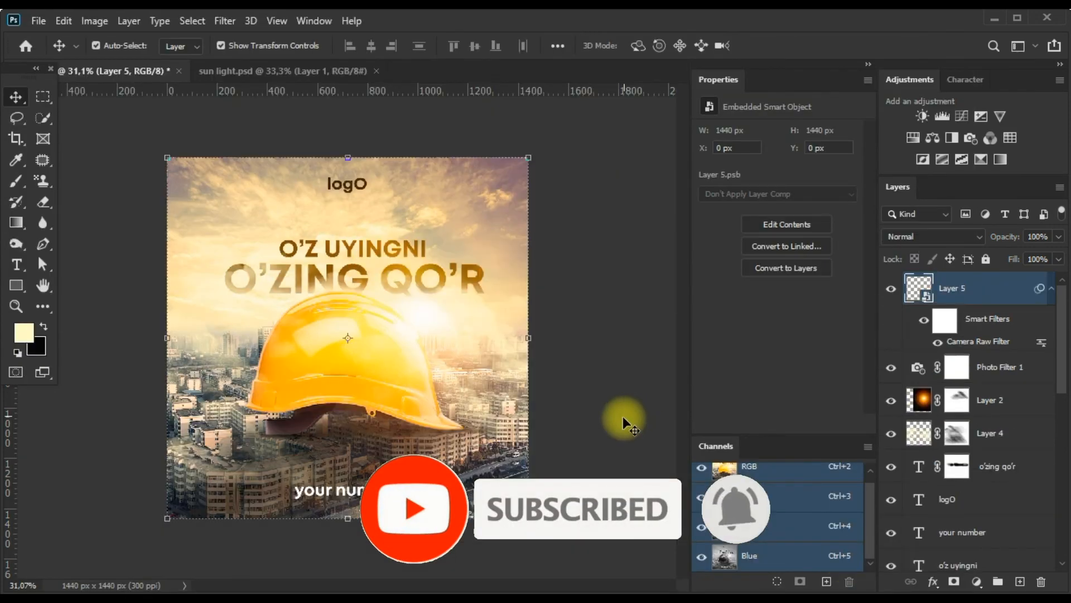
{"action": "left_click", "coordinate": [621, 347]}
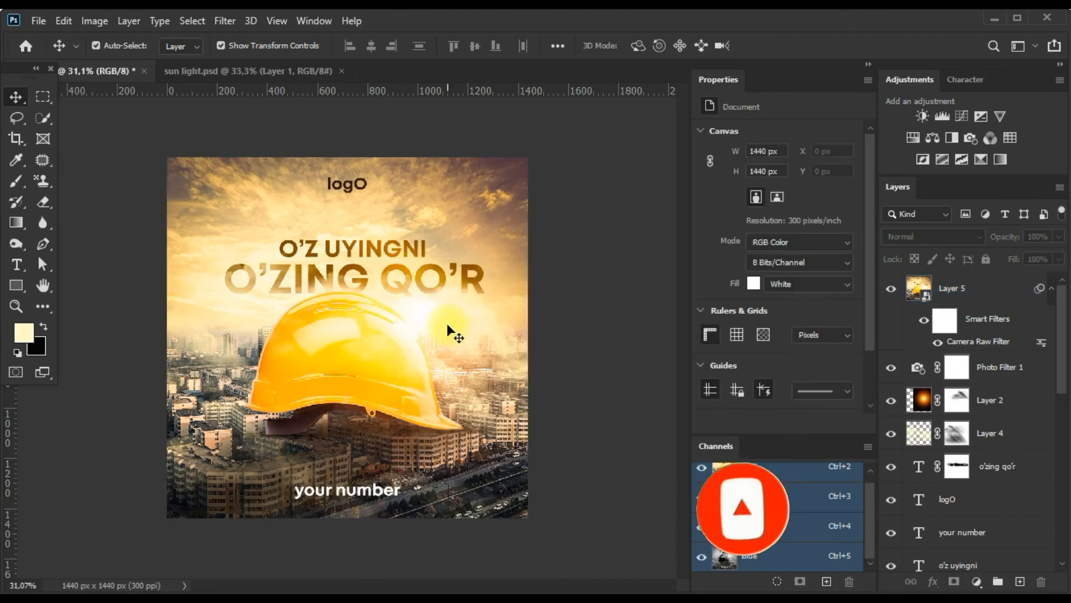